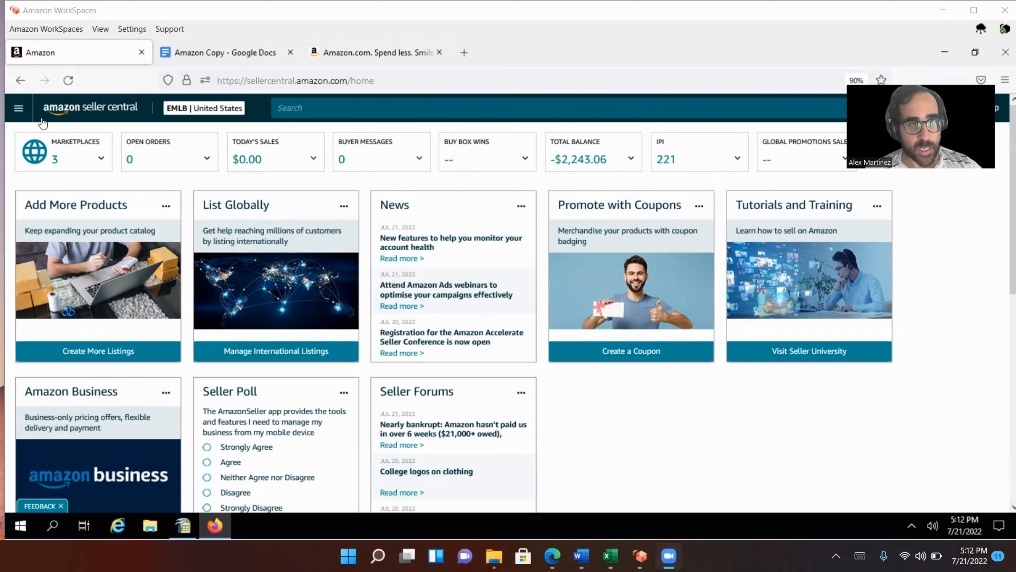
From the inventory management page, start adding a new product that is not sold on Amazon.
click(18, 112)
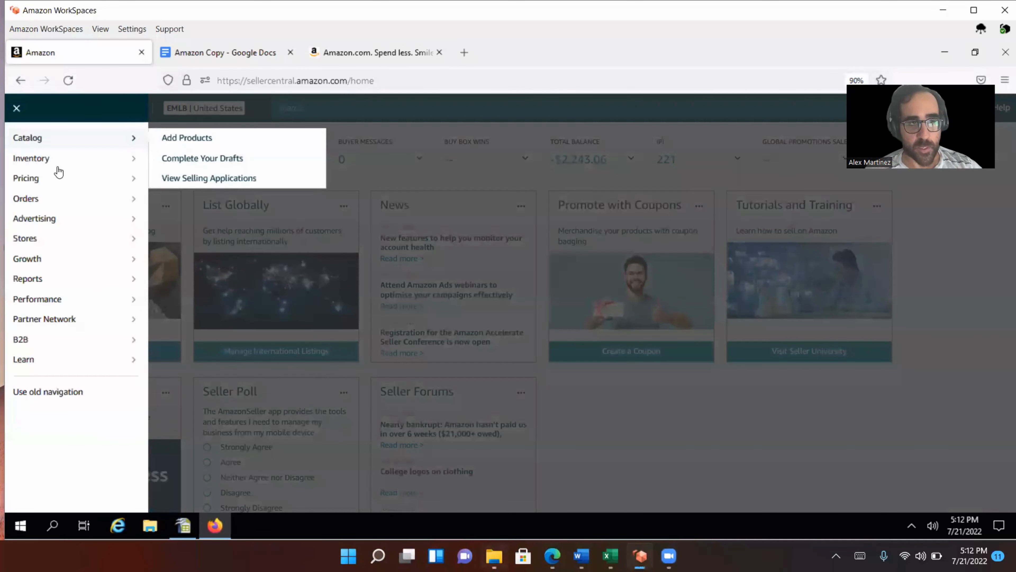
mouse_move(56, 160)
click(173, 161)
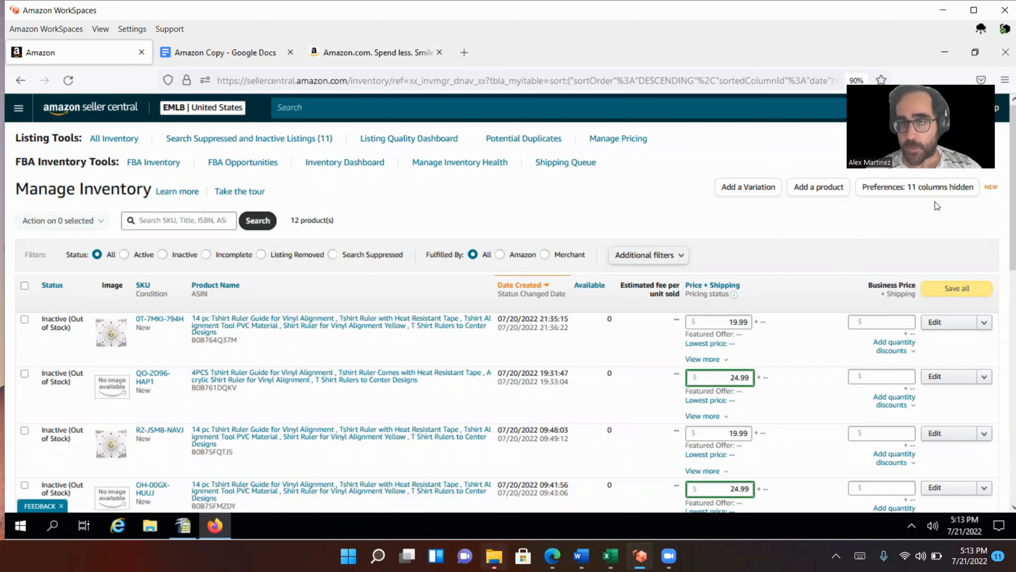
click(805, 193)
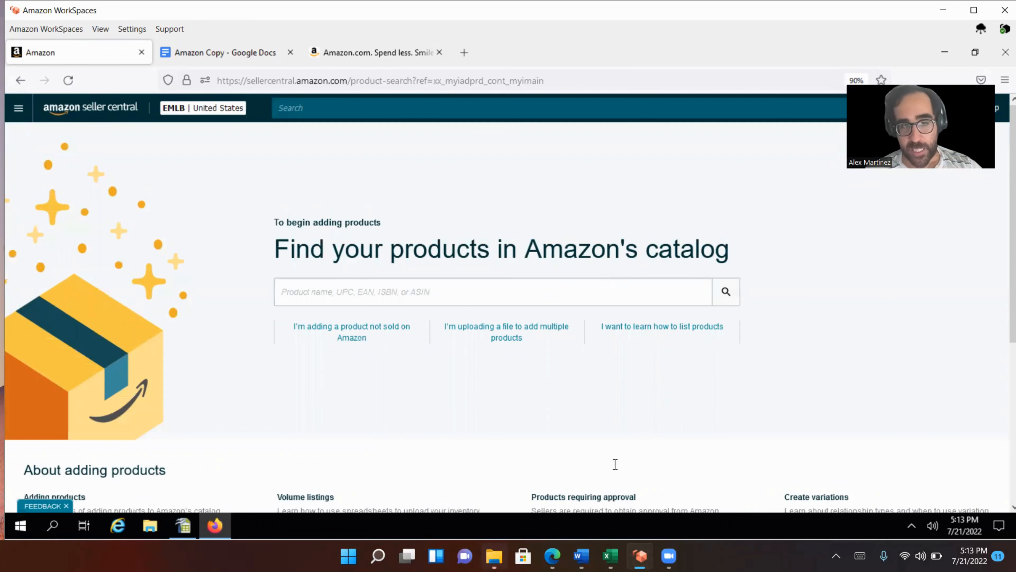
click(344, 327)
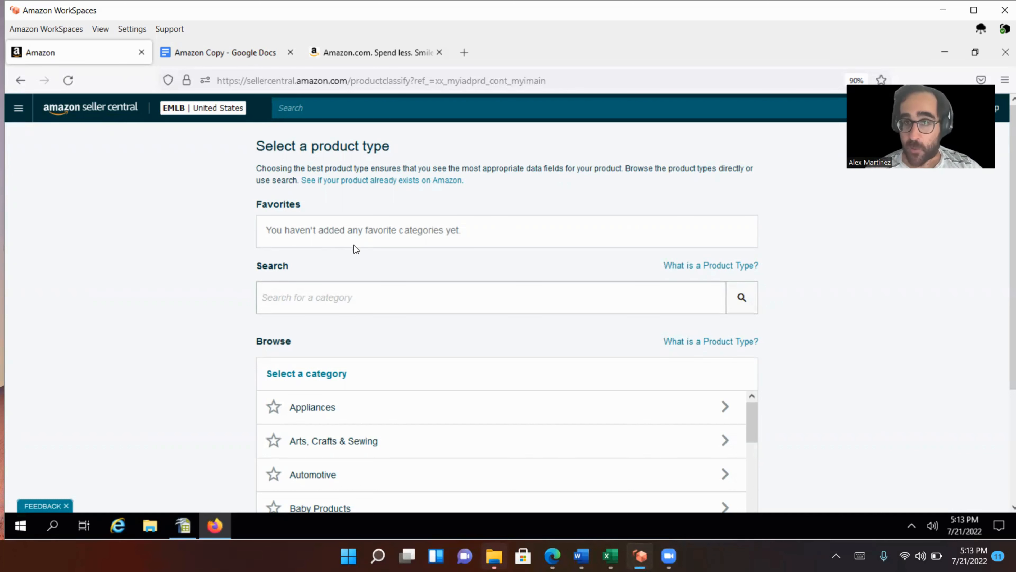
Switch to the Amazon.com storefront and search for "Dog Bed".
click(382, 64)
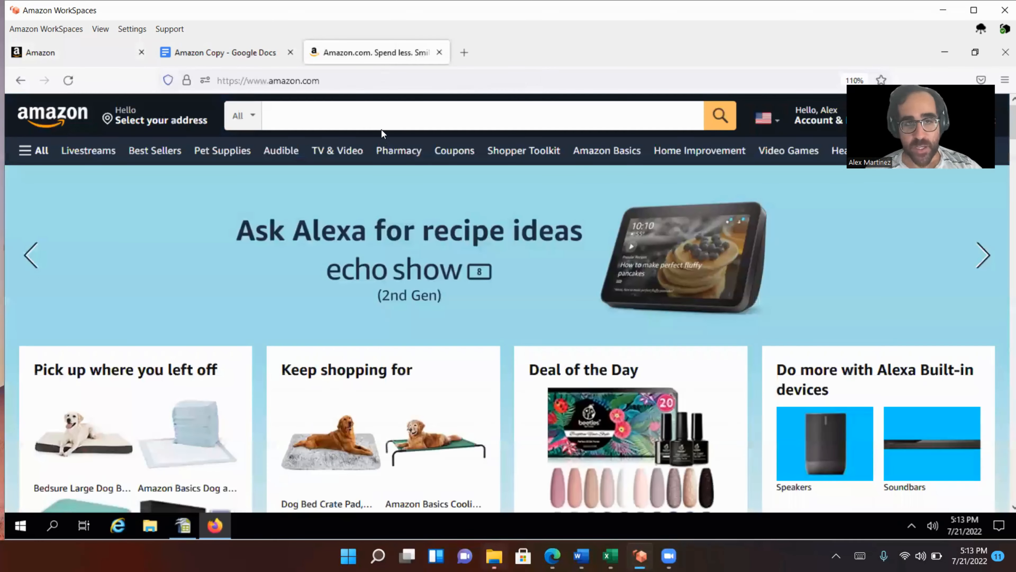
click(360, 117)
text(Dog Bed)
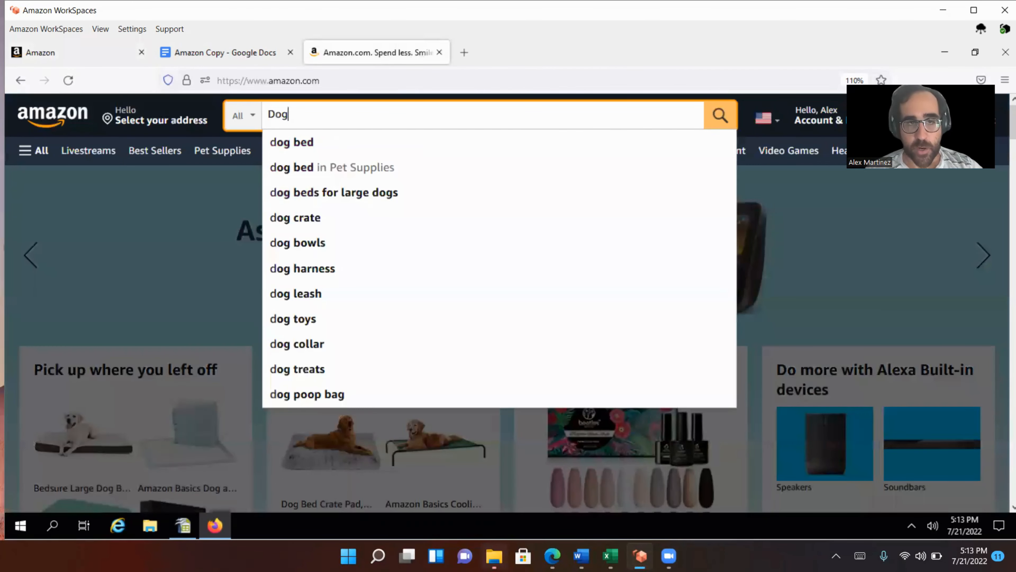
key(Return)
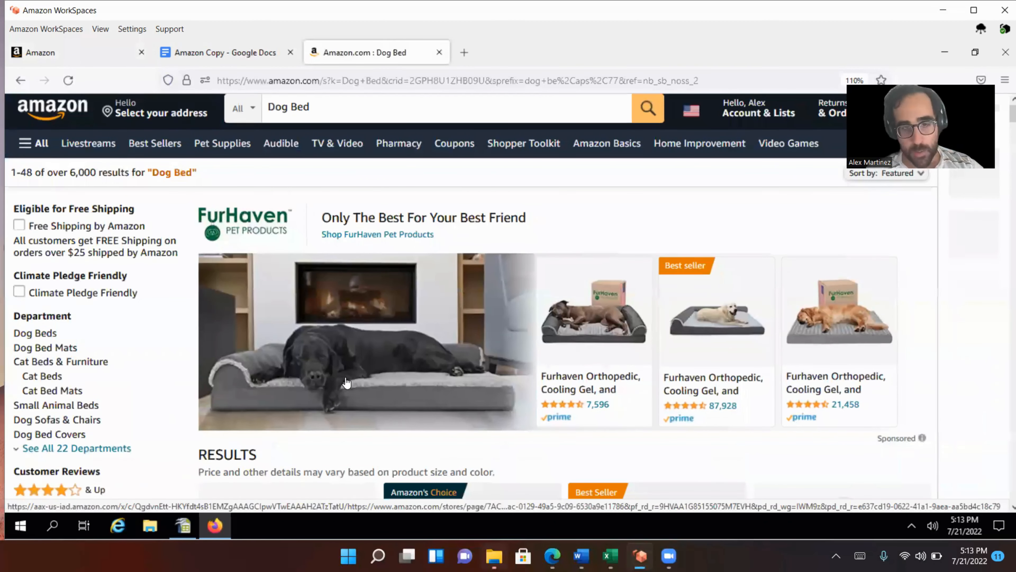
Open the Furhaven Pet Bed for Dogs and Cats listing from the search results.
scroll(344, 381, down, 3)
scroll(431, 362, down, 2)
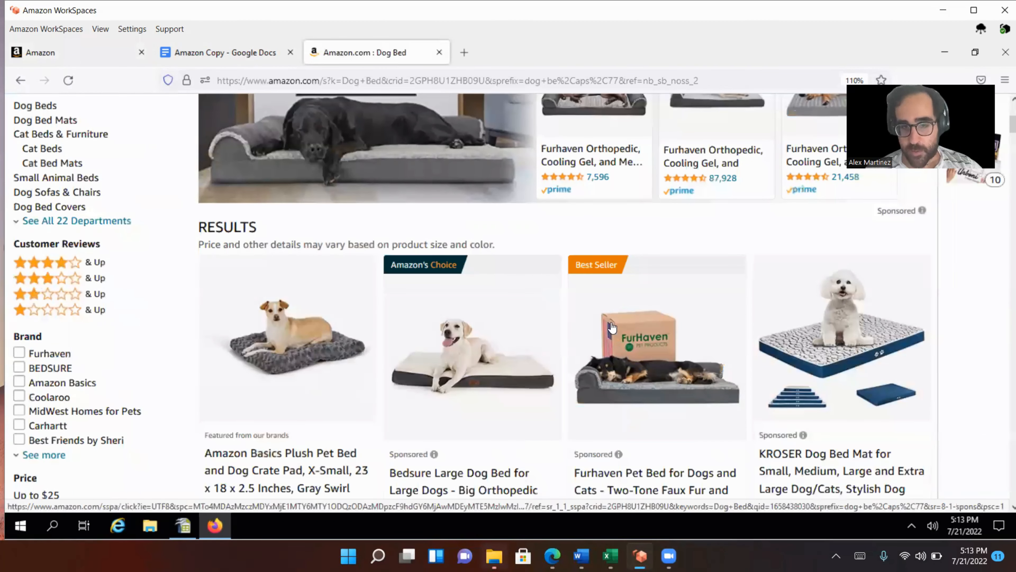
scroll(584, 303, down, 5)
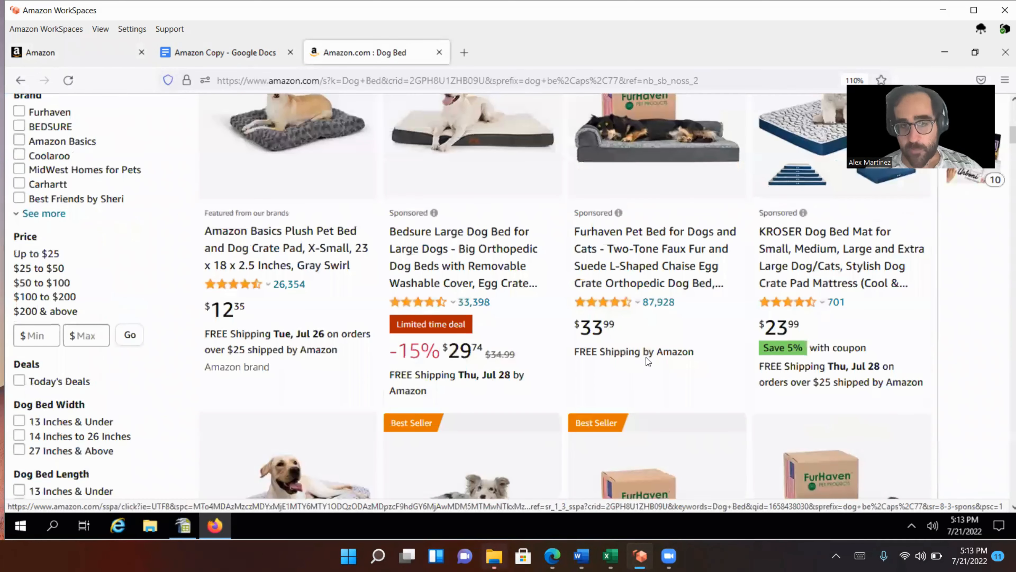
click(630, 253)
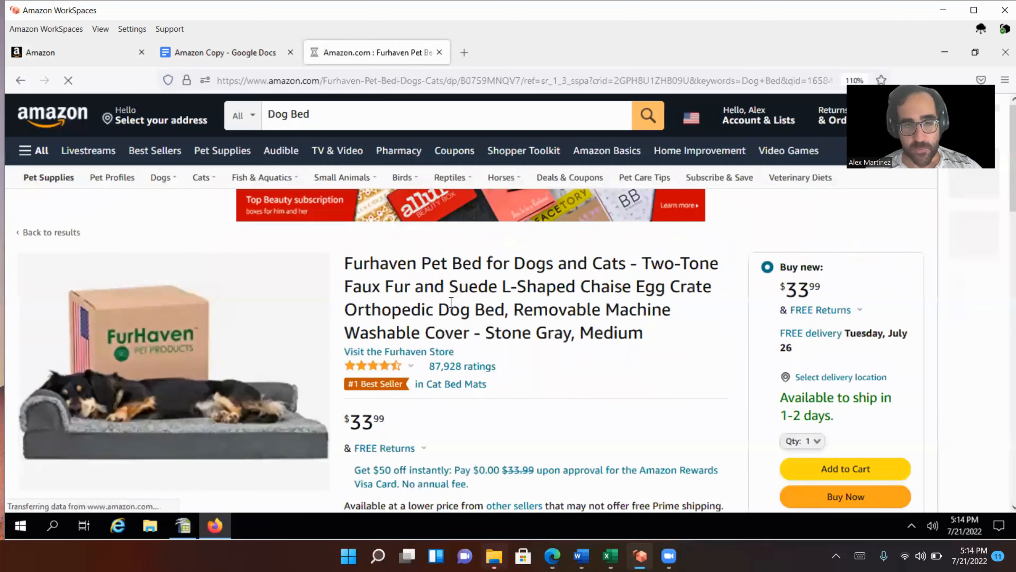
Examine the listing's product details for the main category and subcategories under Best Sellers Rank.
scroll(450, 303, down, 3)
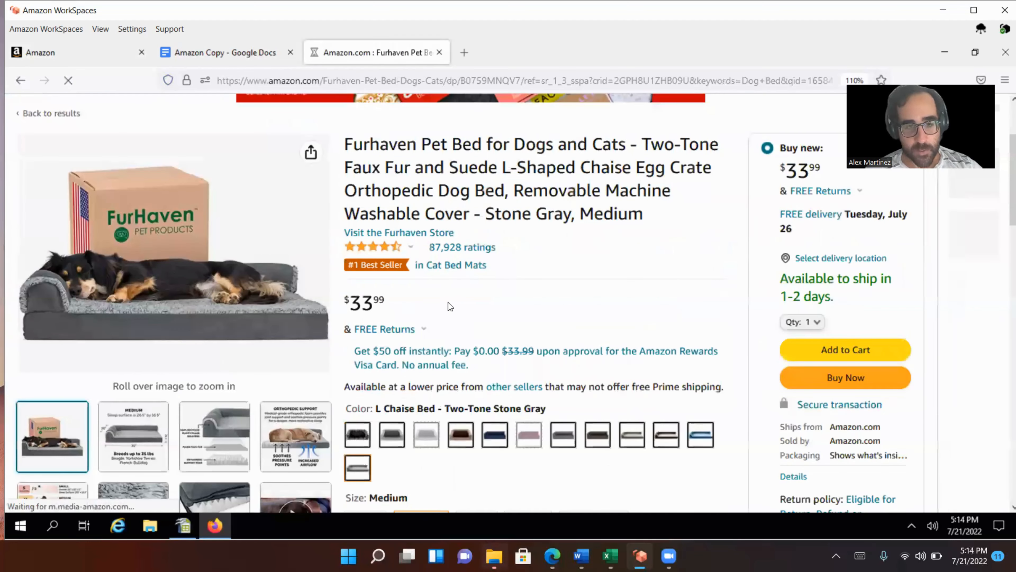
scroll(448, 302, down, 8)
scroll(447, 307, down, 10)
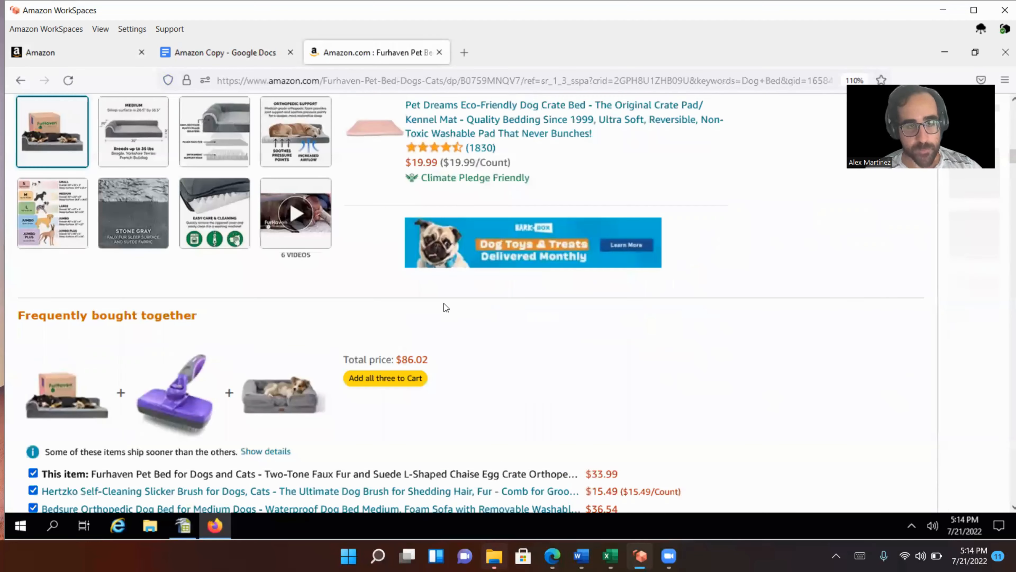
scroll(443, 305, down, 10)
scroll(437, 305, down, 15)
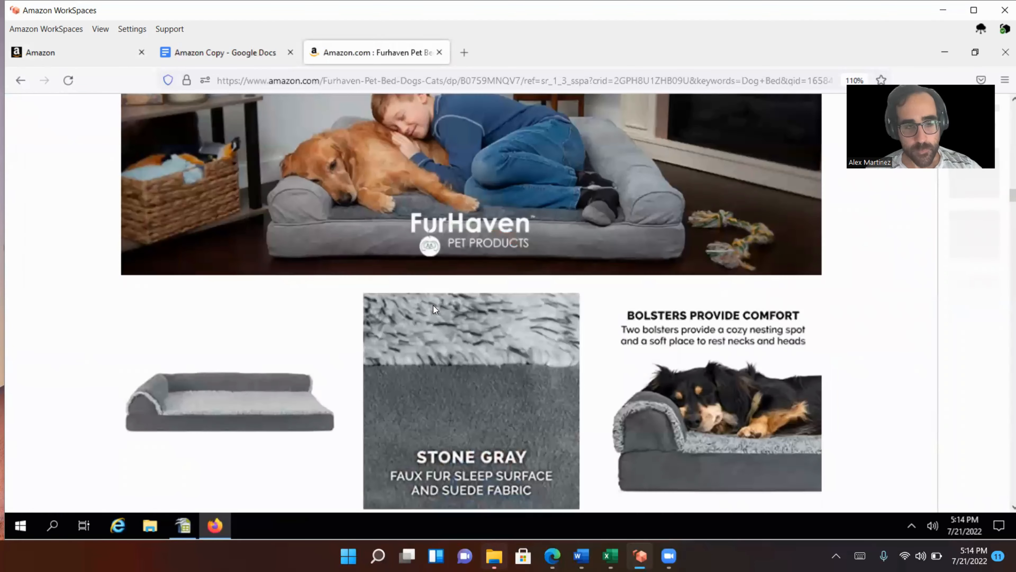
scroll(432, 307, down, 10)
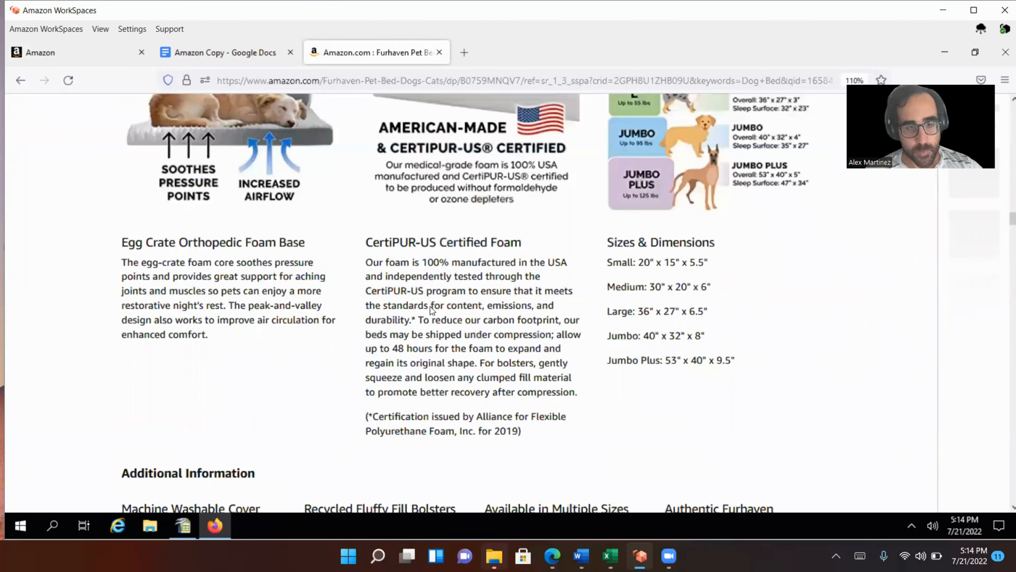
scroll(431, 307, down, 7)
scroll(431, 307, down, 15)
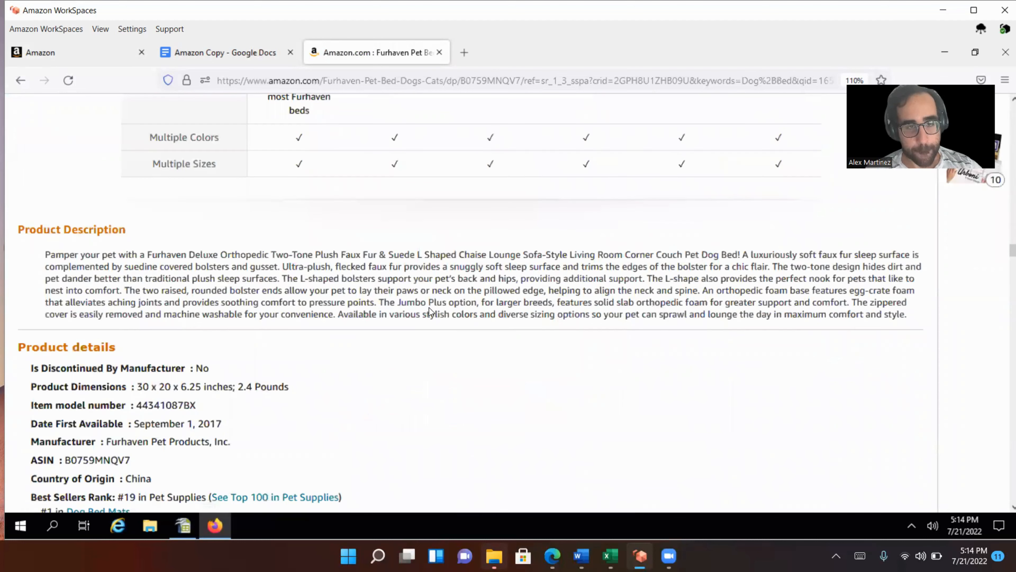
scroll(325, 276, down, 5)
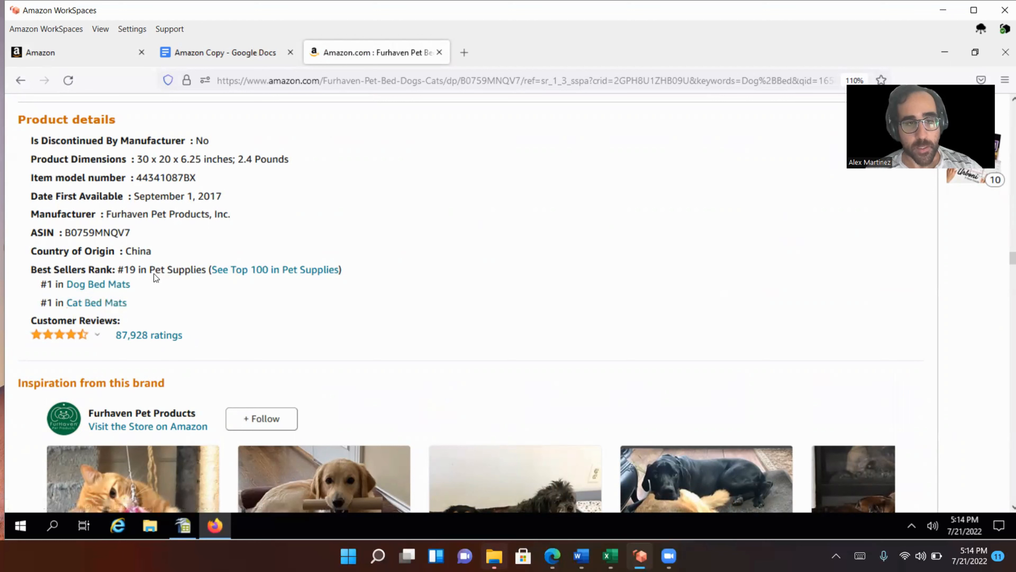
drag(150, 269, 207, 271)
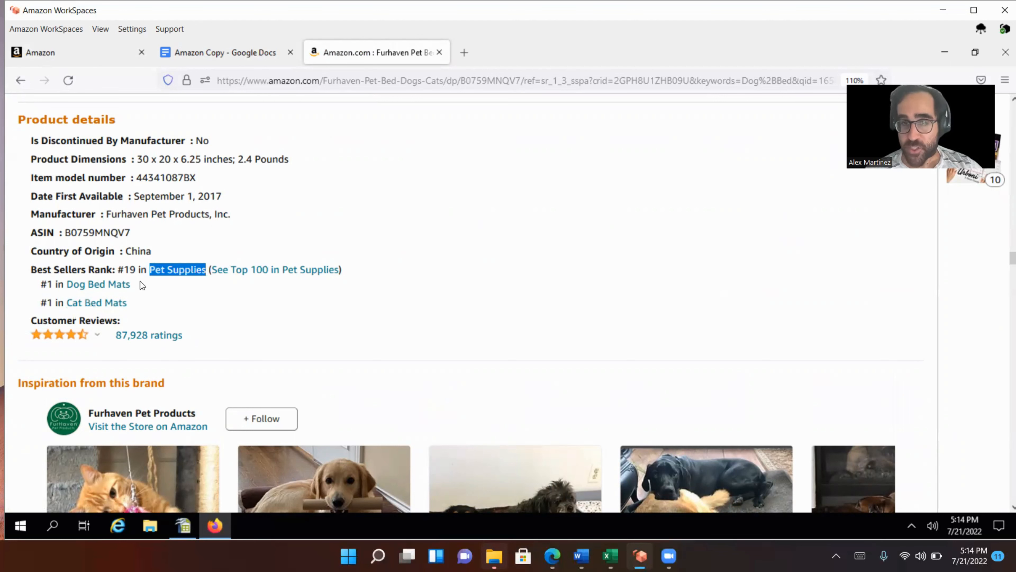
Copy the subcategory name "Dog Bed Mats" from the listing's Best Sellers Rank.
drag(136, 283, 66, 287)
right_click(78, 287)
click(92, 294)
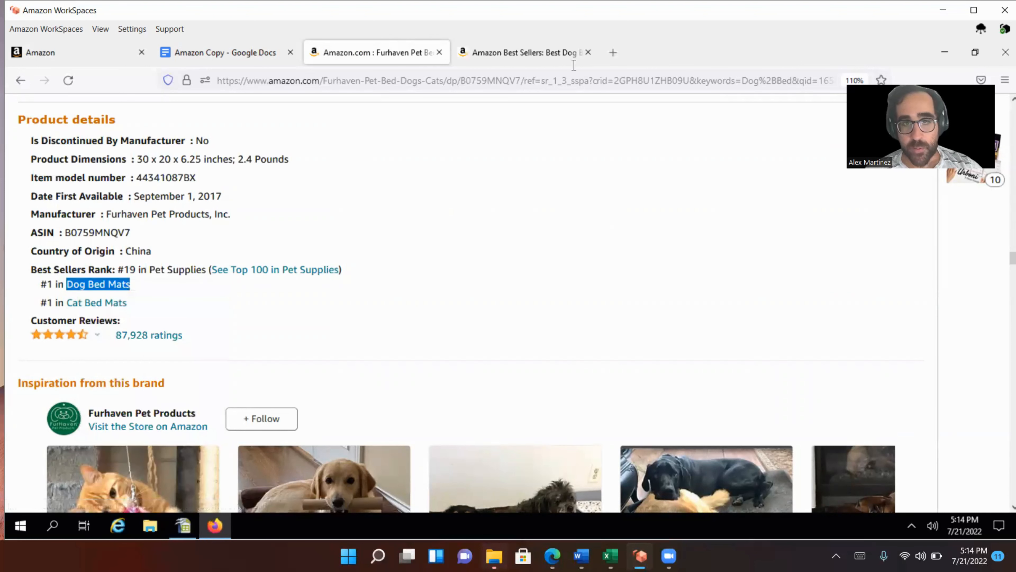
click(589, 52)
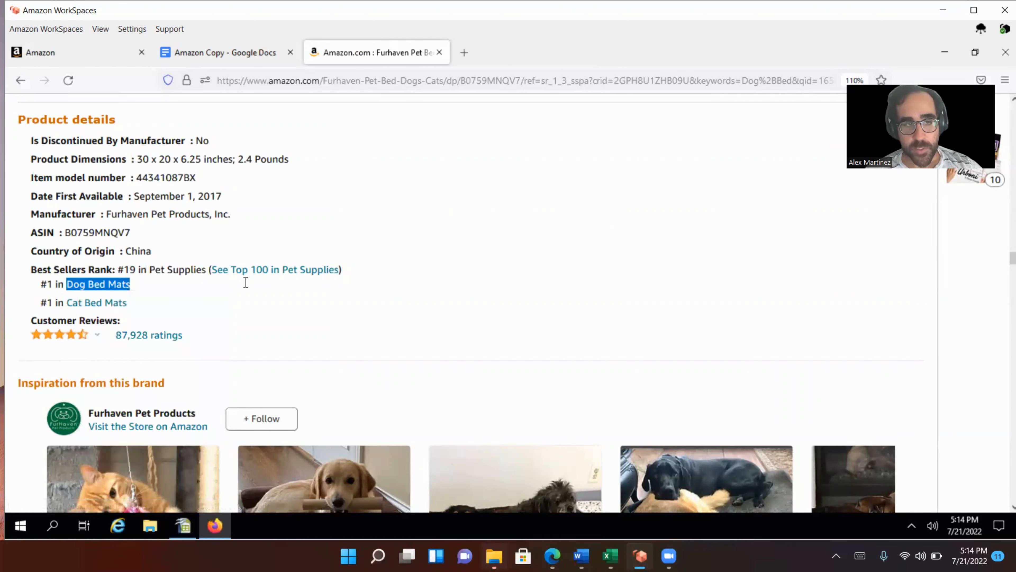
right_click(106, 286)
click(140, 442)
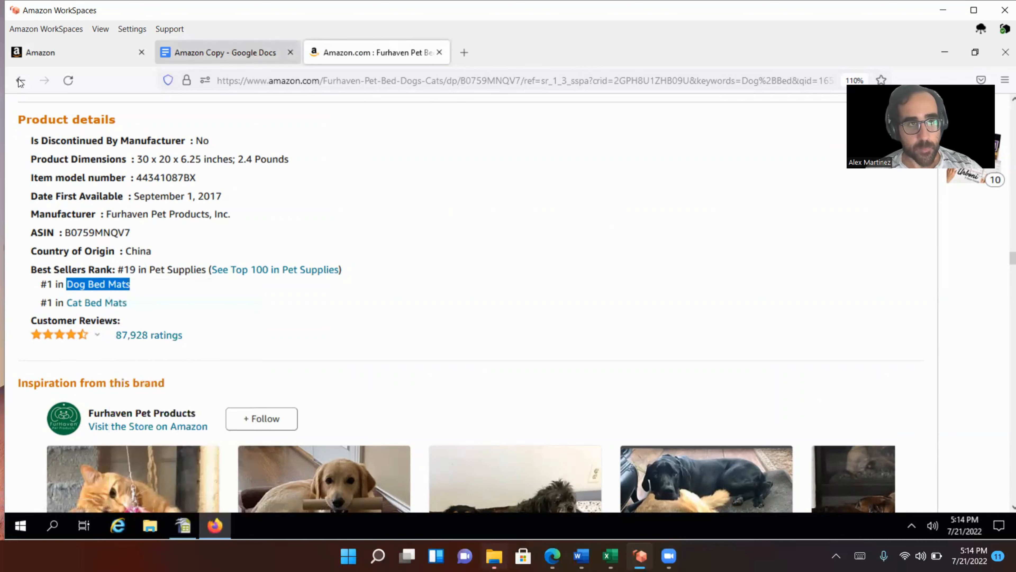
Return to Seller Central's product type selection and search the categories for the copied name "Dog Bed Mats".
click(68, 56)
click(284, 297)
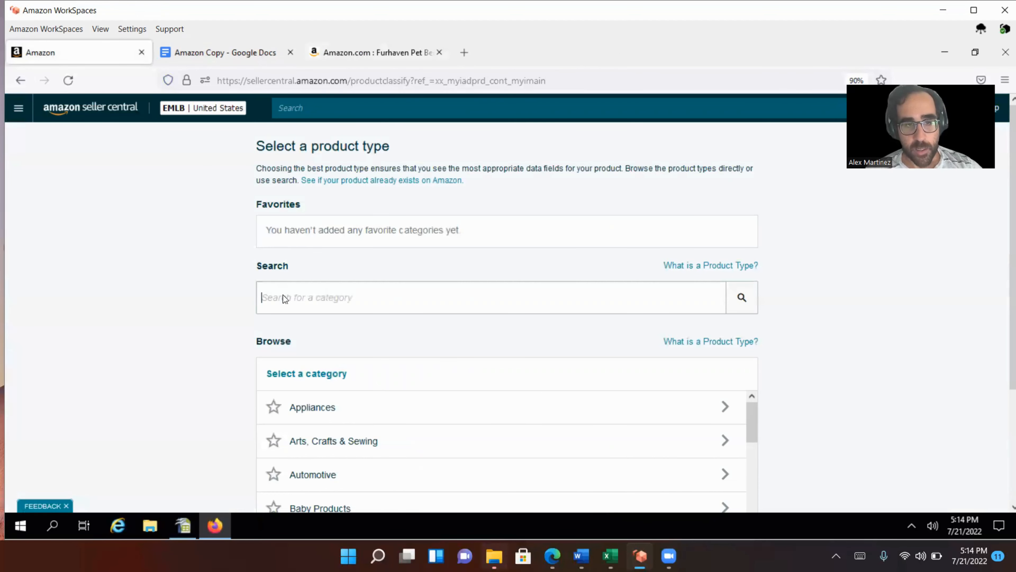
right_click(284, 296)
click(318, 392)
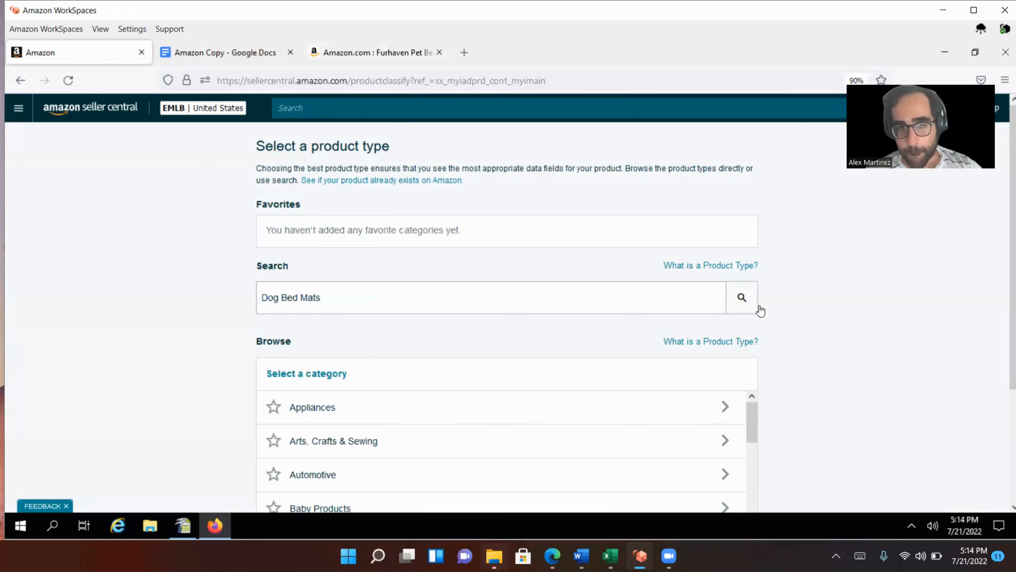
click(744, 298)
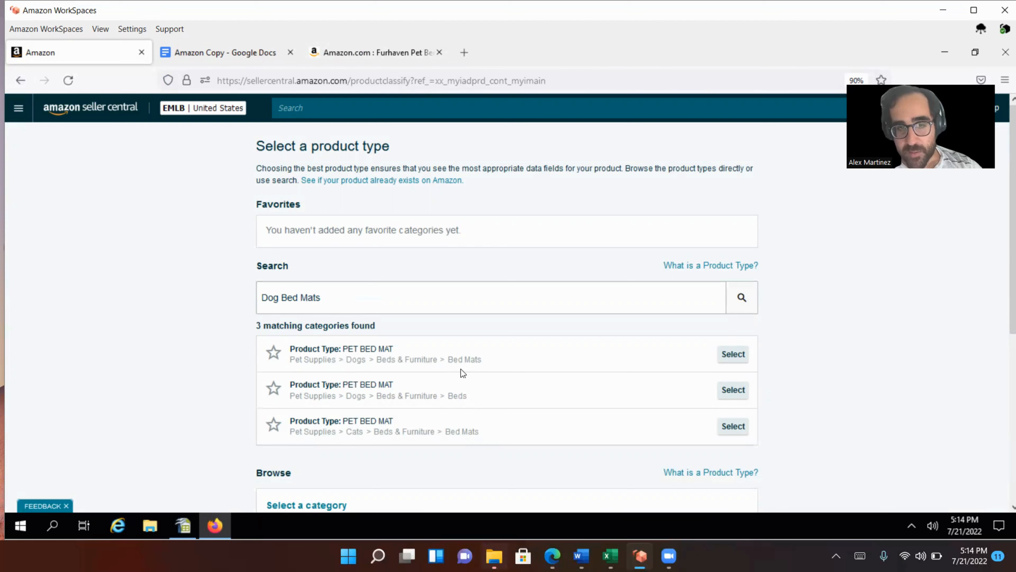
Compare the matching categories and select the PET BED MAT type under Pet Supplies > Dogs > Beds & Furniture > Beds.
drag(472, 356, 474, 358)
click(440, 371)
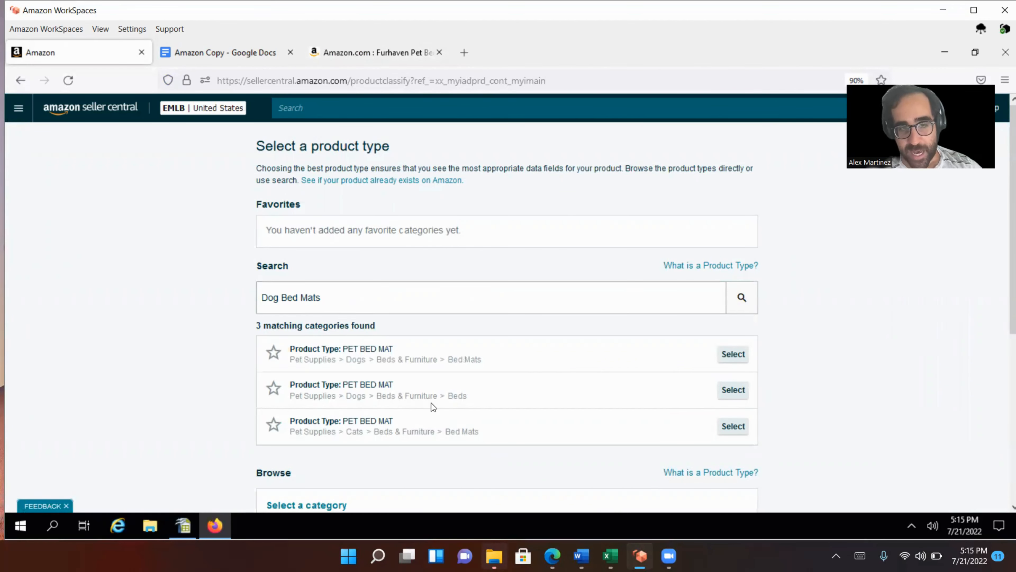
drag(448, 396, 461, 396)
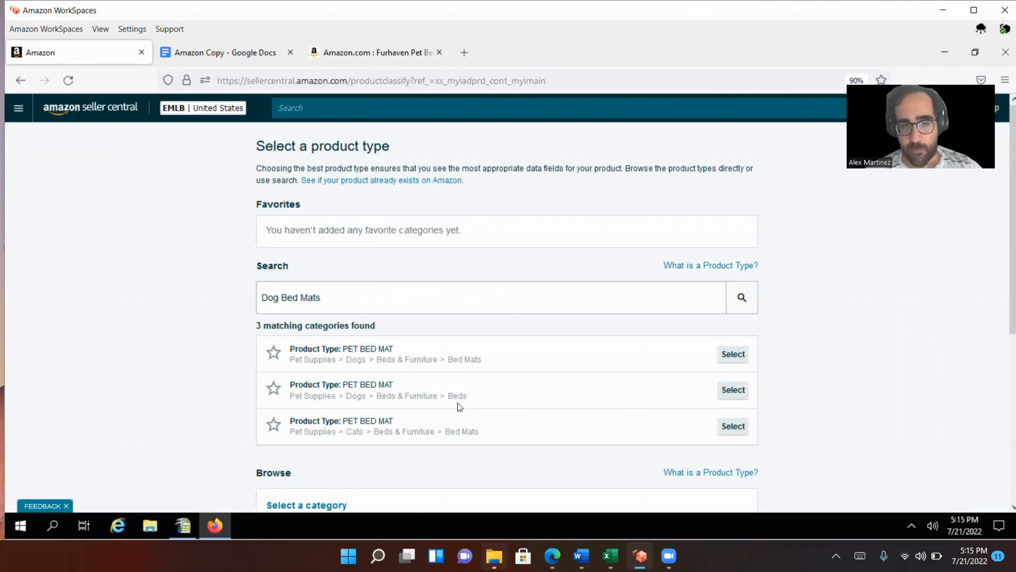
double_click(457, 392)
drag(453, 360, 476, 359)
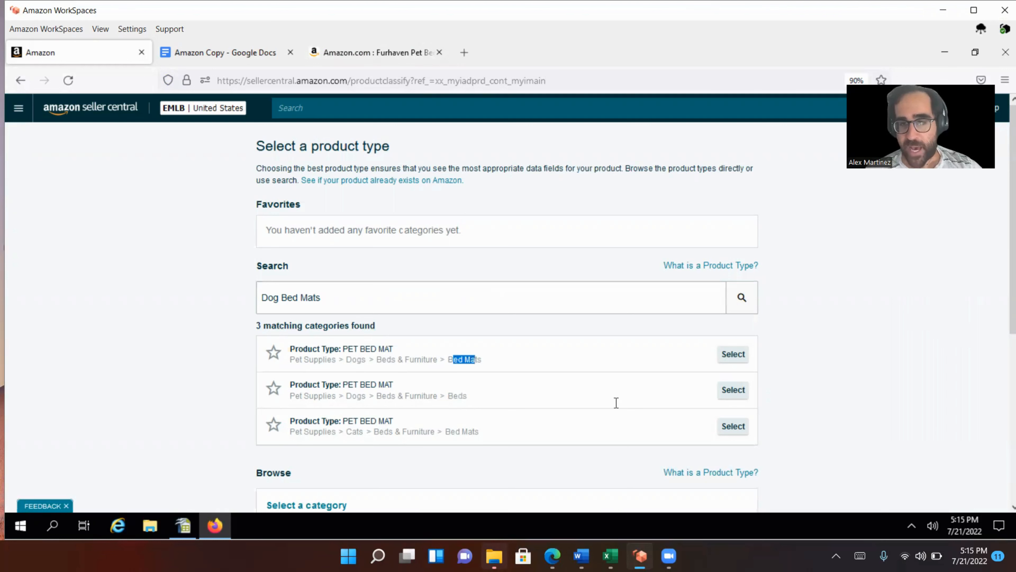
click(722, 391)
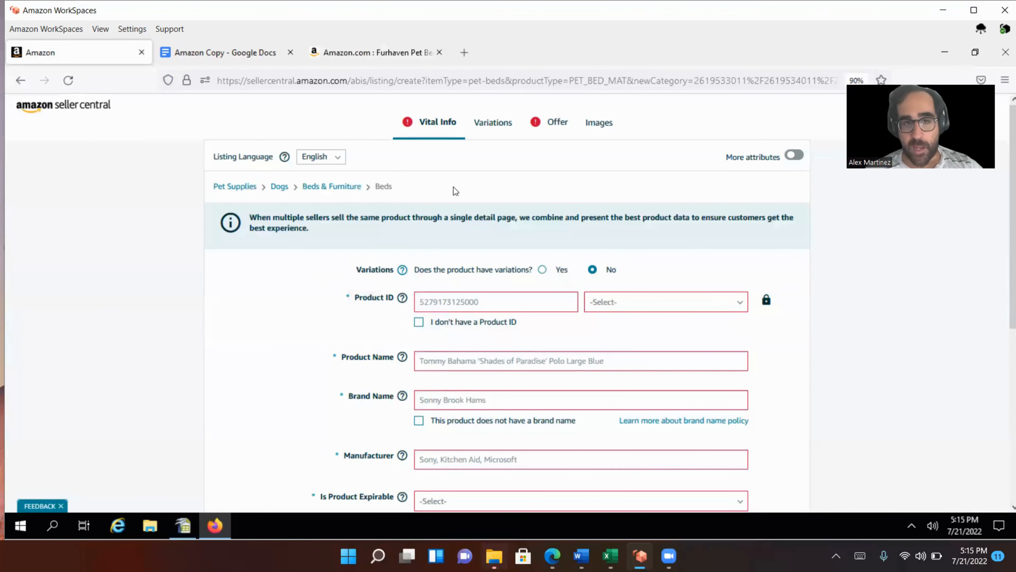
Set the listing's variation type to Color and add the variant "Red".
click(484, 128)
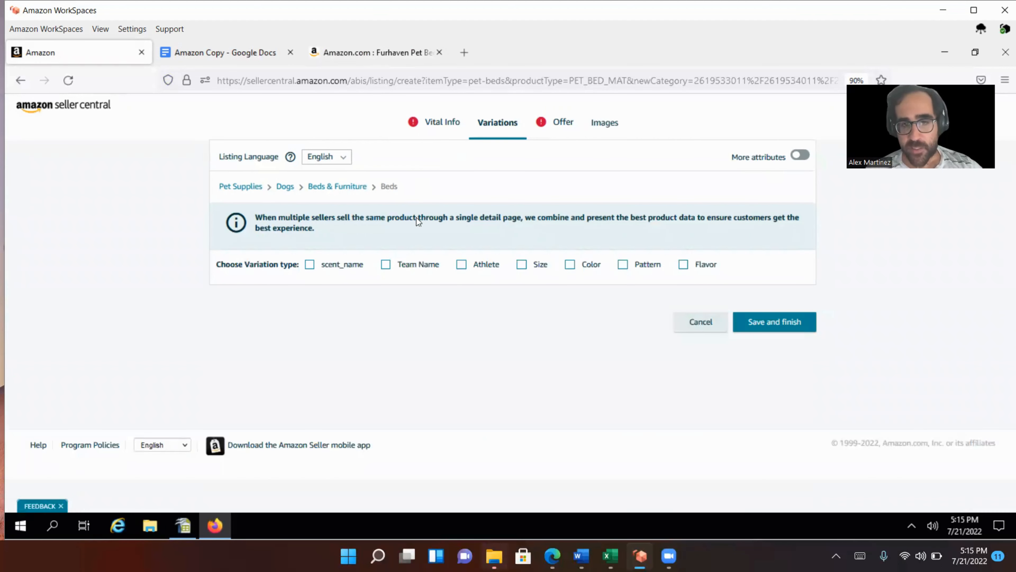
click(566, 266)
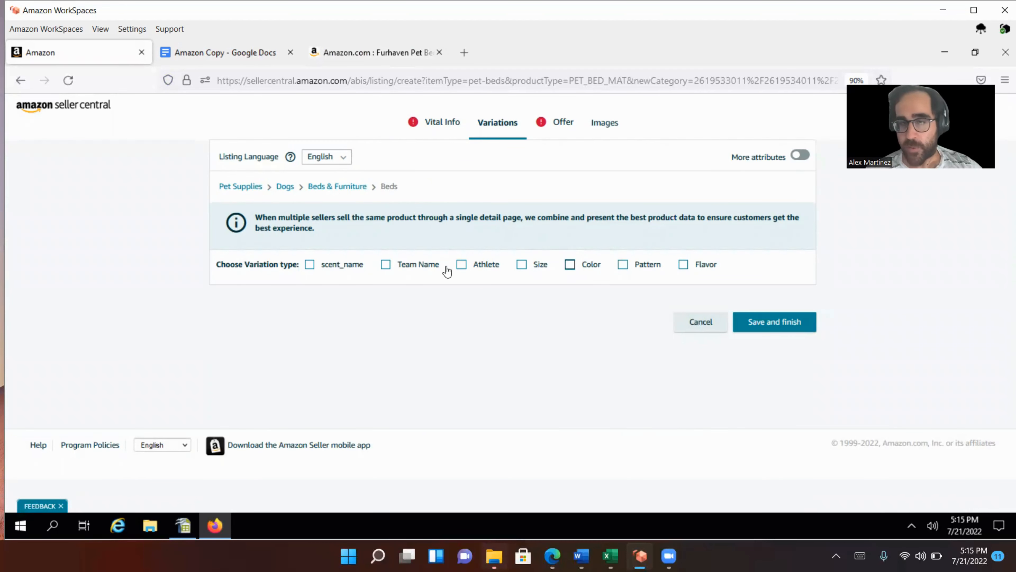
click(341, 379)
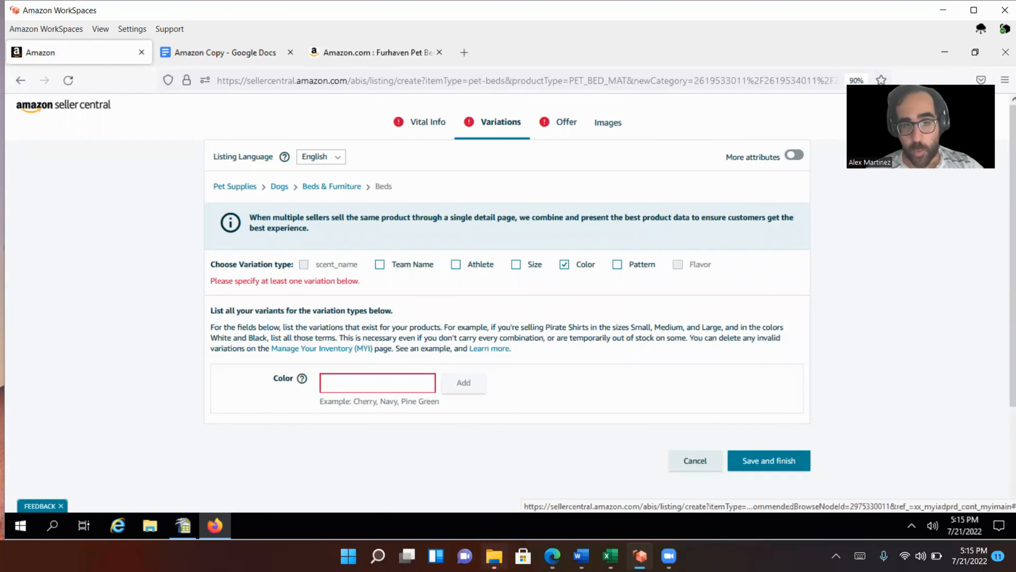
text(Red)
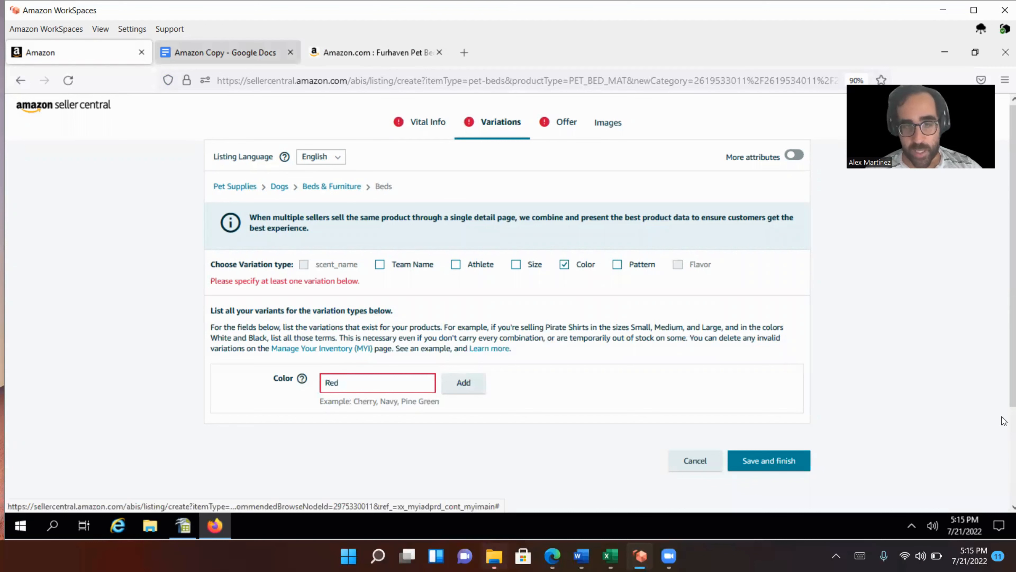
click(473, 386)
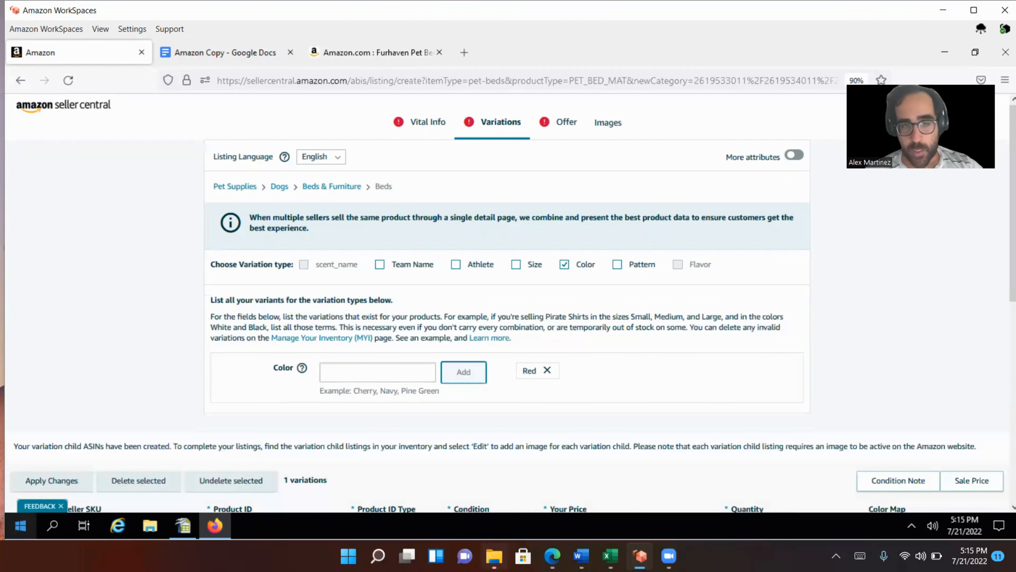
Add "Blue" as another color variant of the listing.
right_click(20, 555)
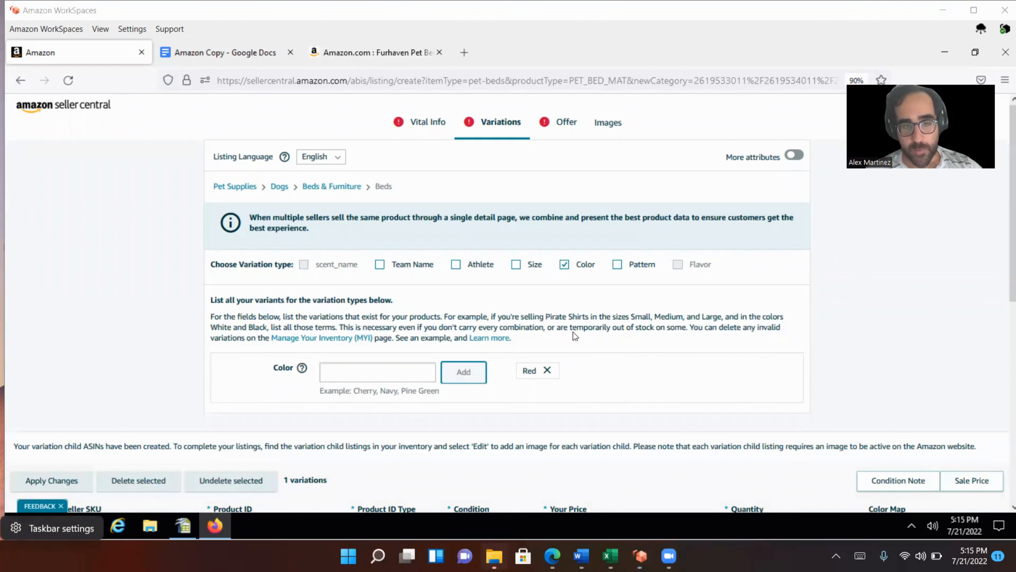
click(393, 371)
text(Blue)
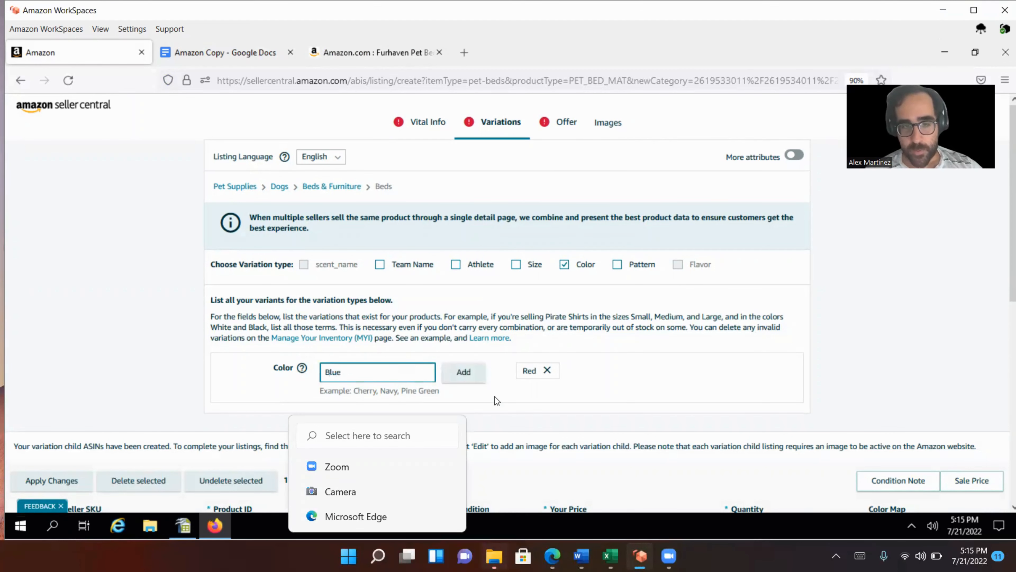
click(464, 376)
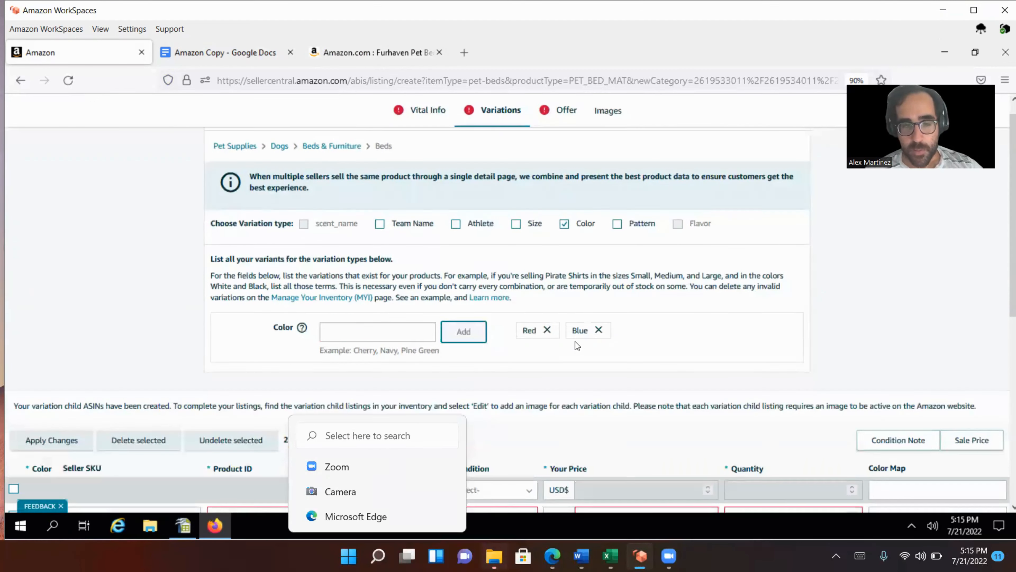
Enter "DOGBED RED" as the seller SKU of the Red variation.
scroll(575, 342, down, 8)
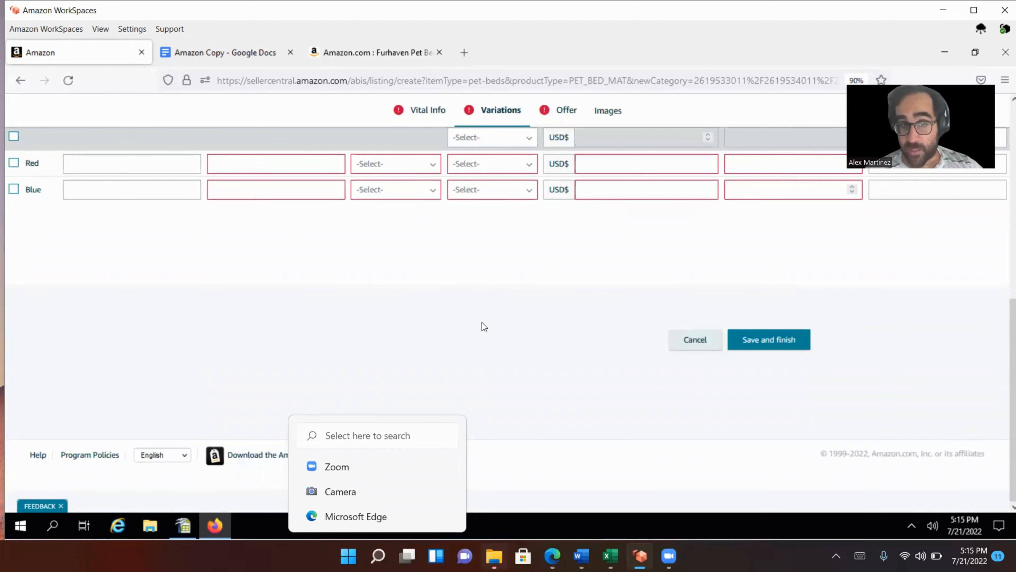
scroll(476, 316, up, 3)
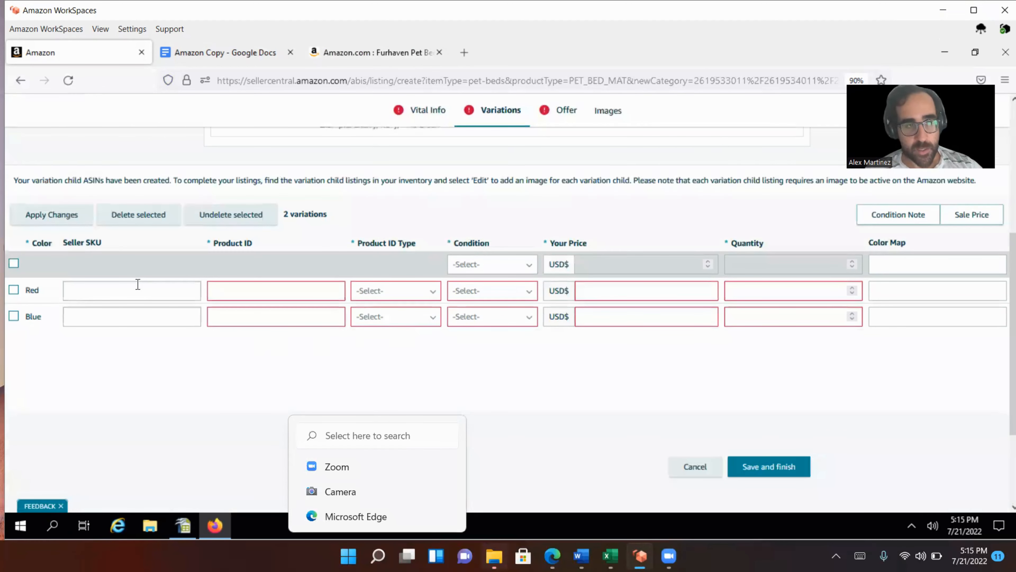
click(94, 293)
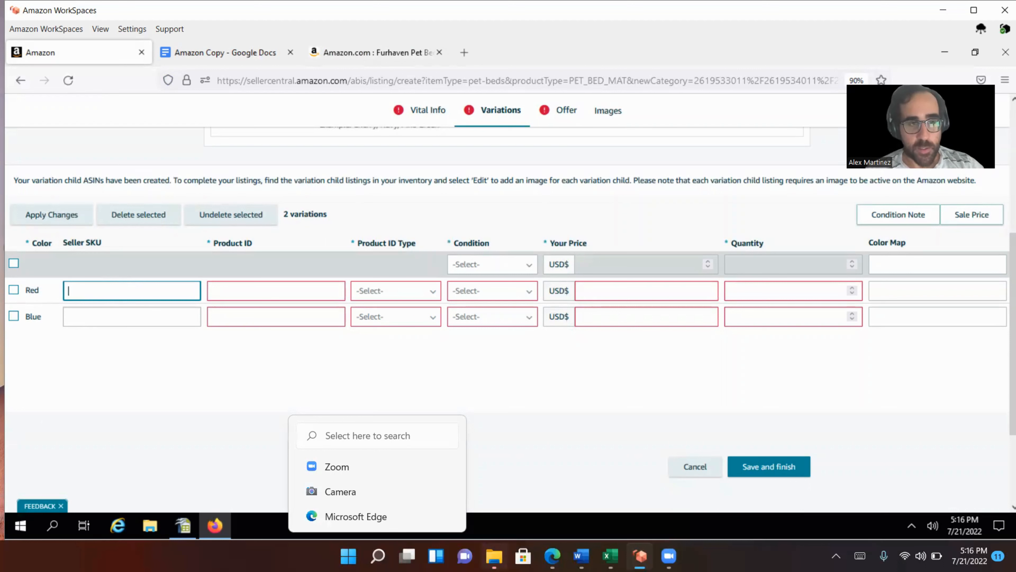
text(DO)
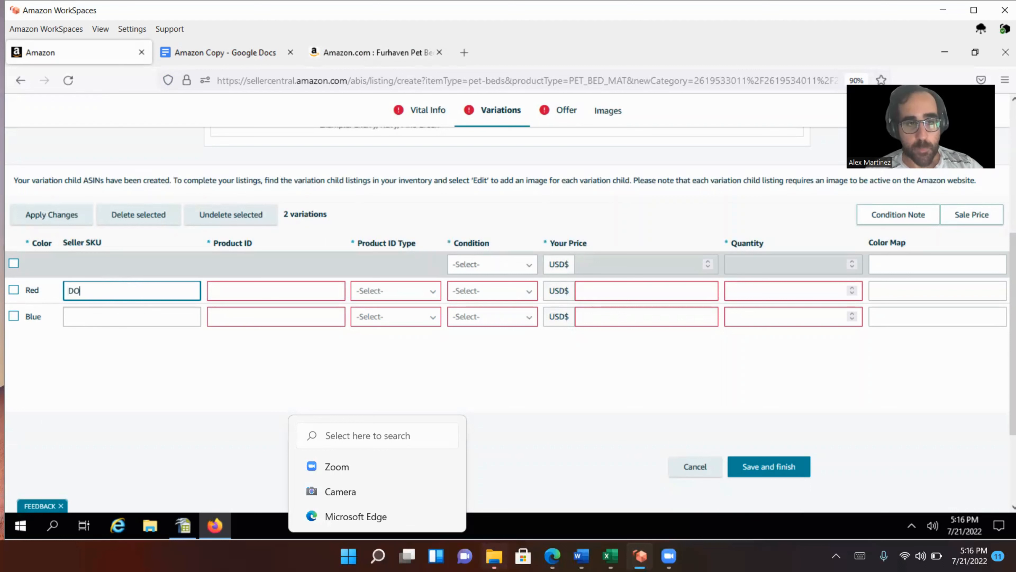
text(GBED RED)
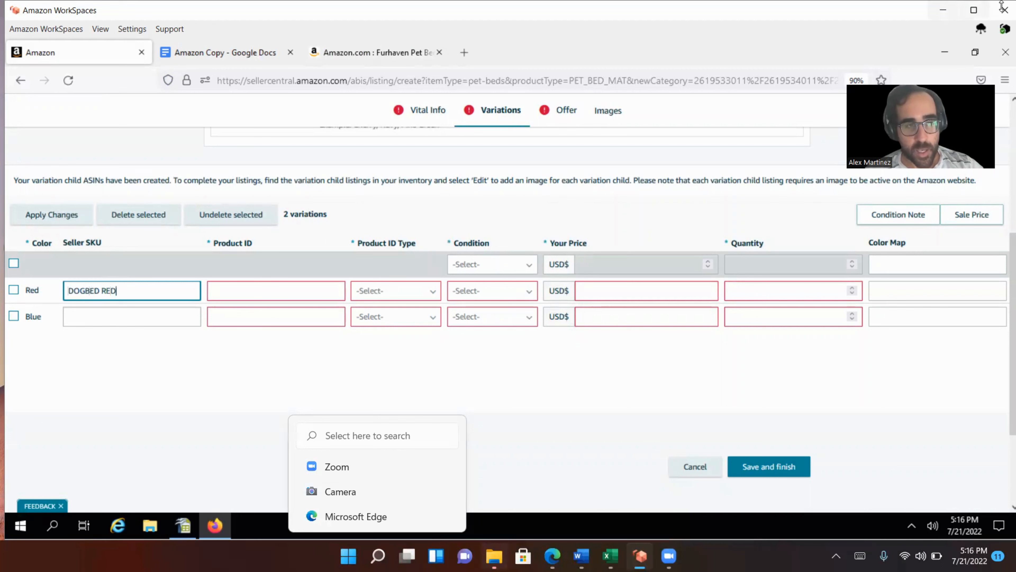
Enter "DOGBED BLUE" as the seller SKU of the Blue variation.
click(90, 315)
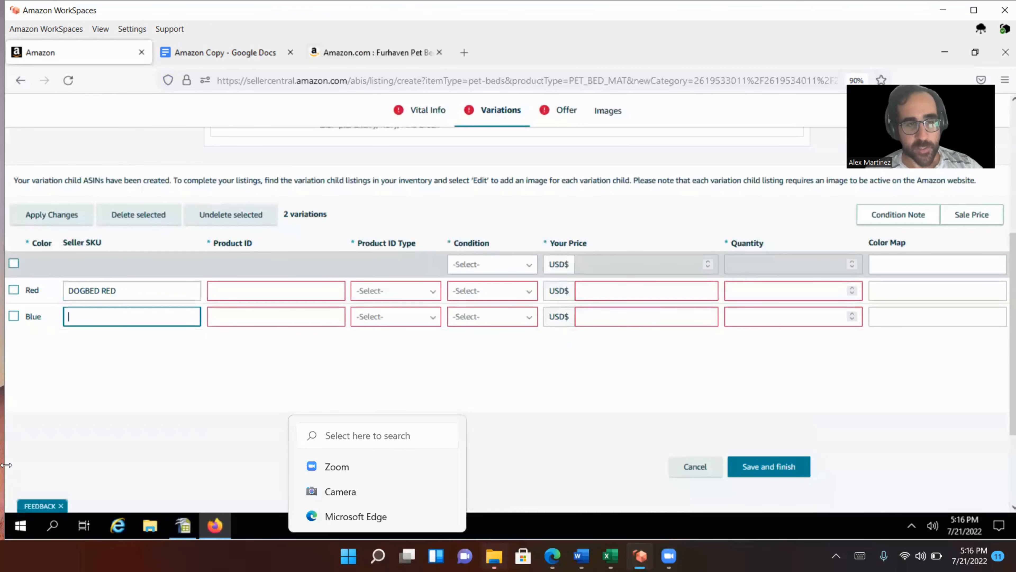
text(DOGbEd)
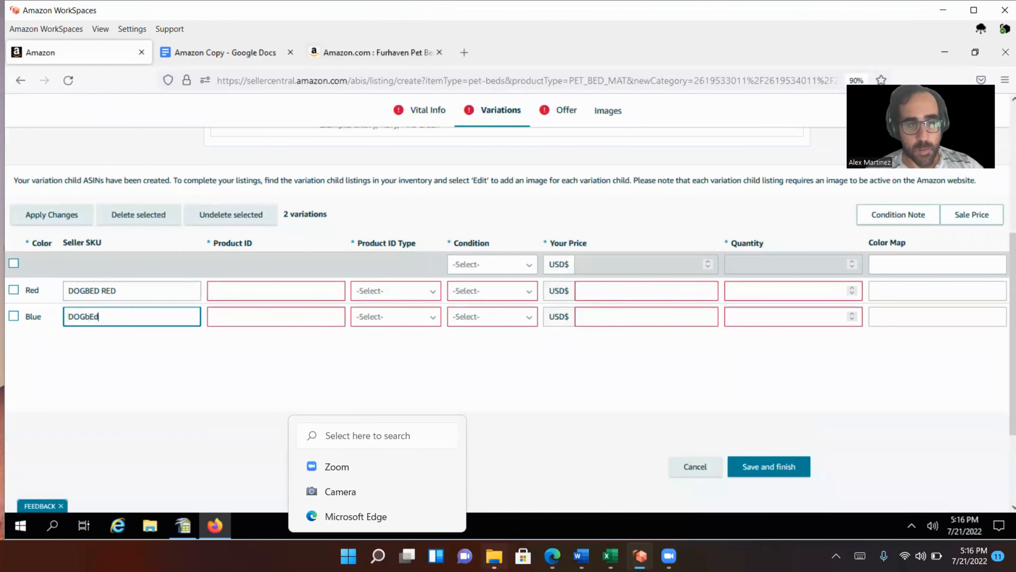
key(BackSpace)
key(BackSpace)
key(BackSpace)
text(BED BLUE)
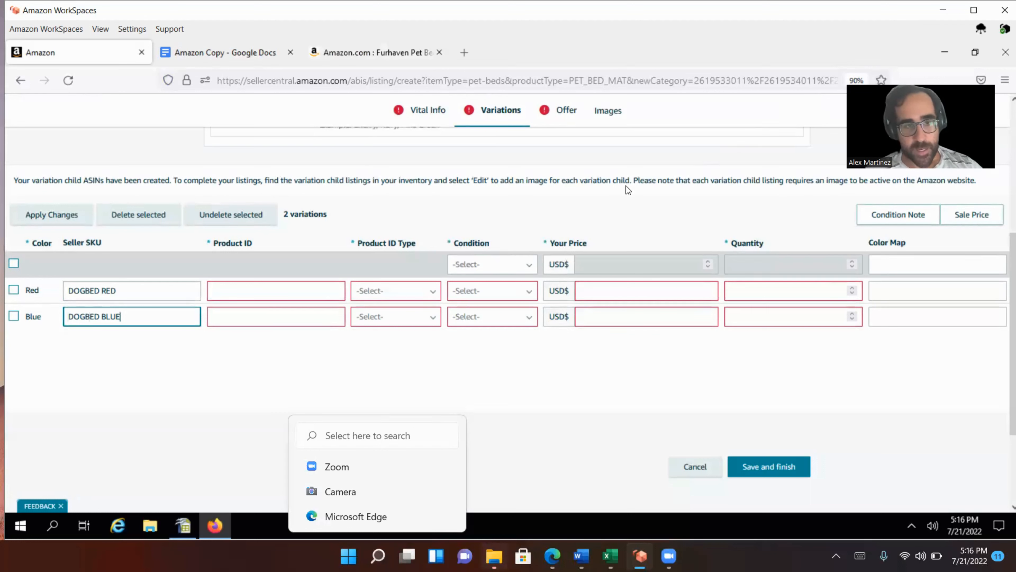
Set the product ID type to UPC for both the Red and Blue variations.
click(249, 296)
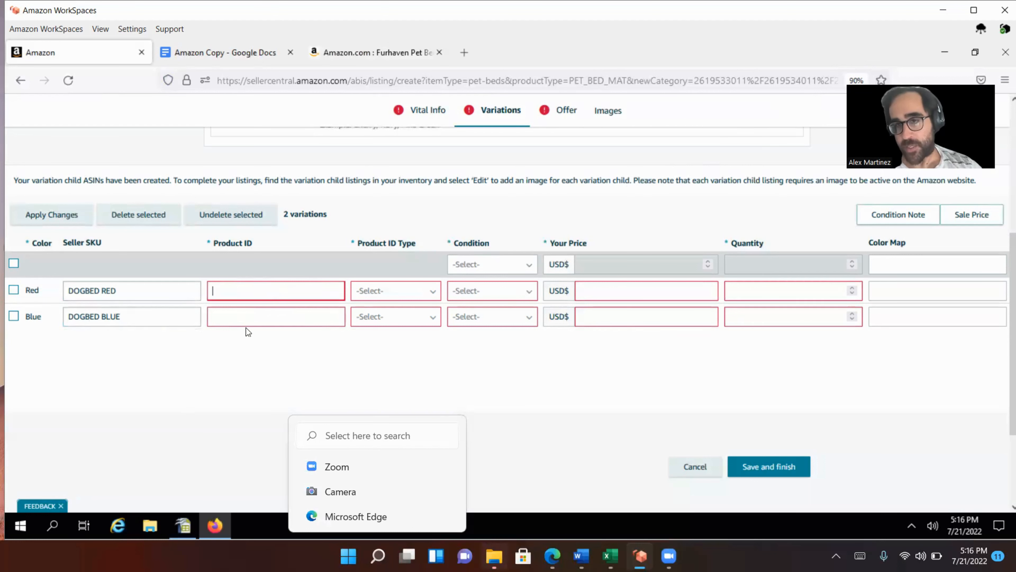
click(407, 294)
click(407, 295)
scroll(396, 348, down, 2)
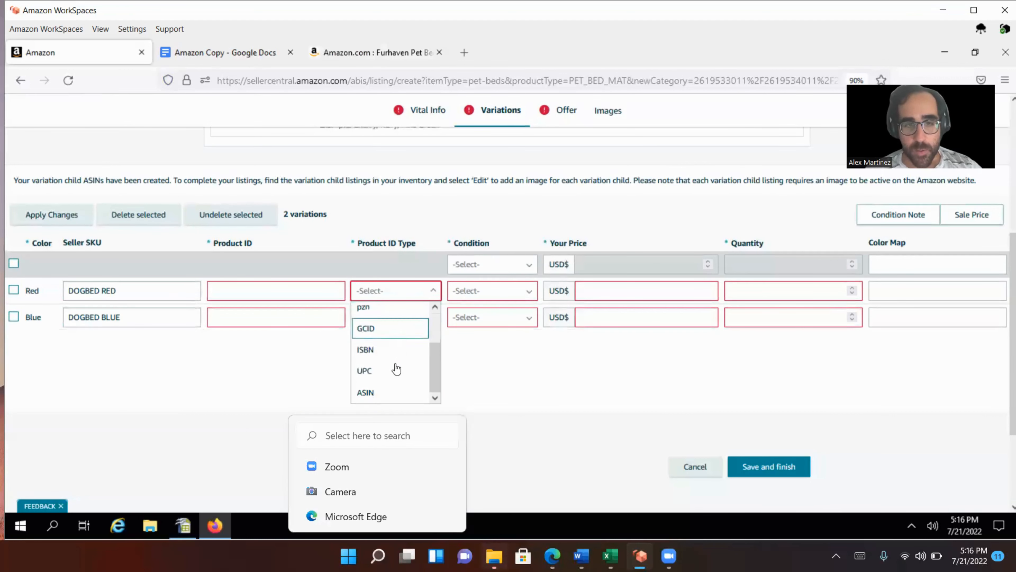
click(372, 372)
click(371, 316)
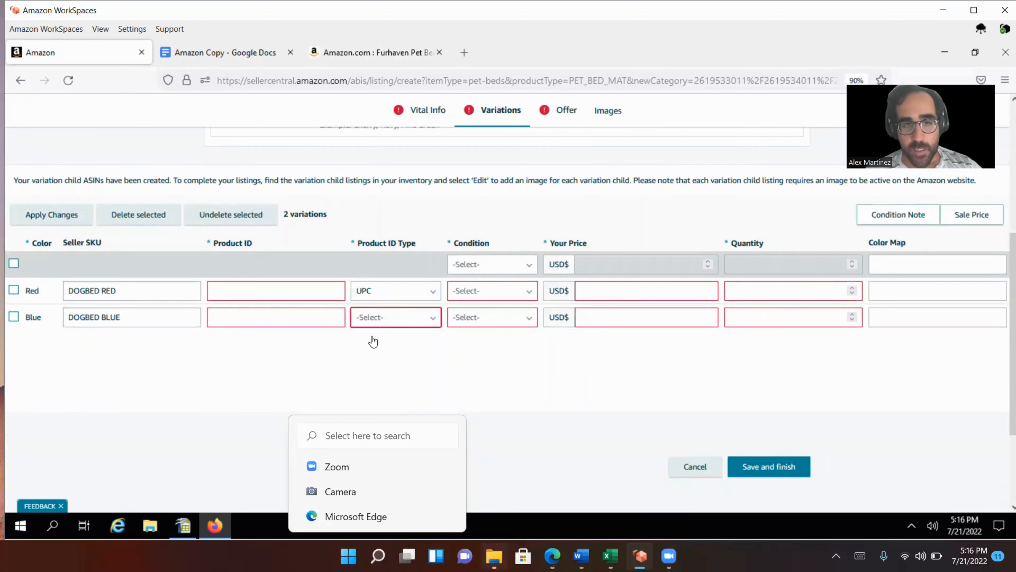
scroll(385, 378, down, 2)
click(384, 376)
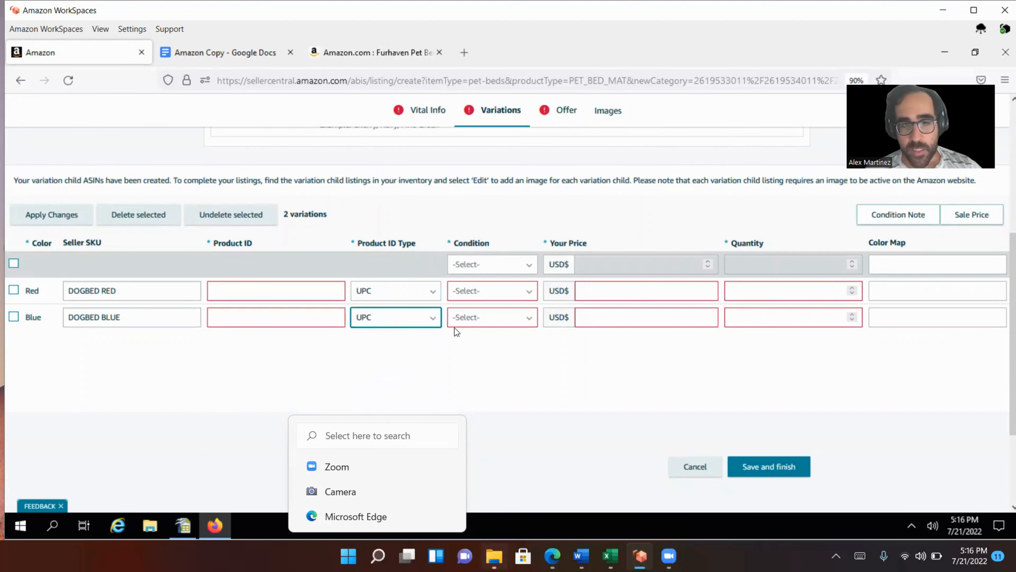
Set the condition to New for both the Red and Blue variations.
click(491, 290)
click(473, 357)
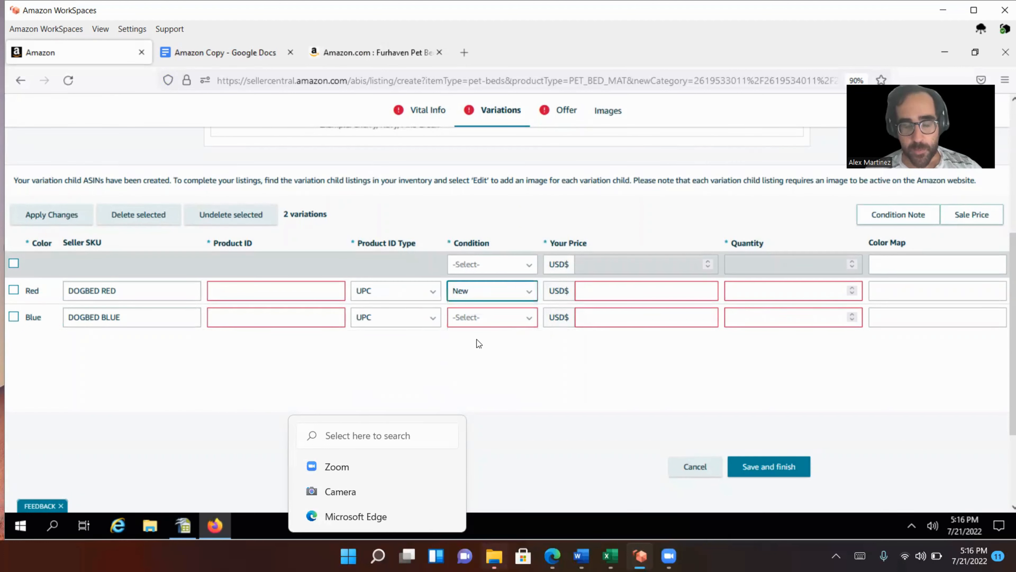
click(475, 320)
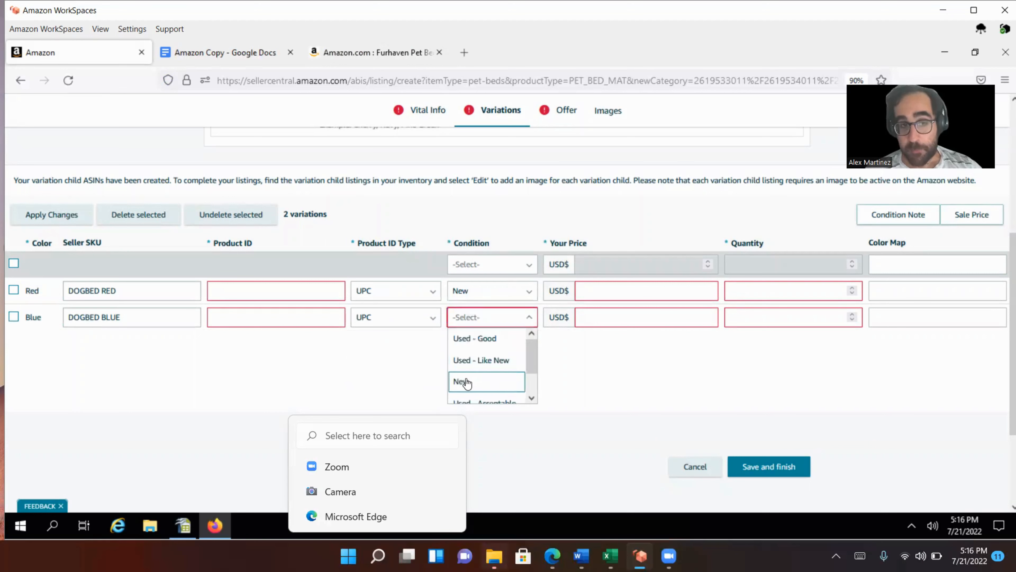
click(527, 376)
Set the price of both the Red and Blue variations to USD$ 39.99.
click(610, 297)
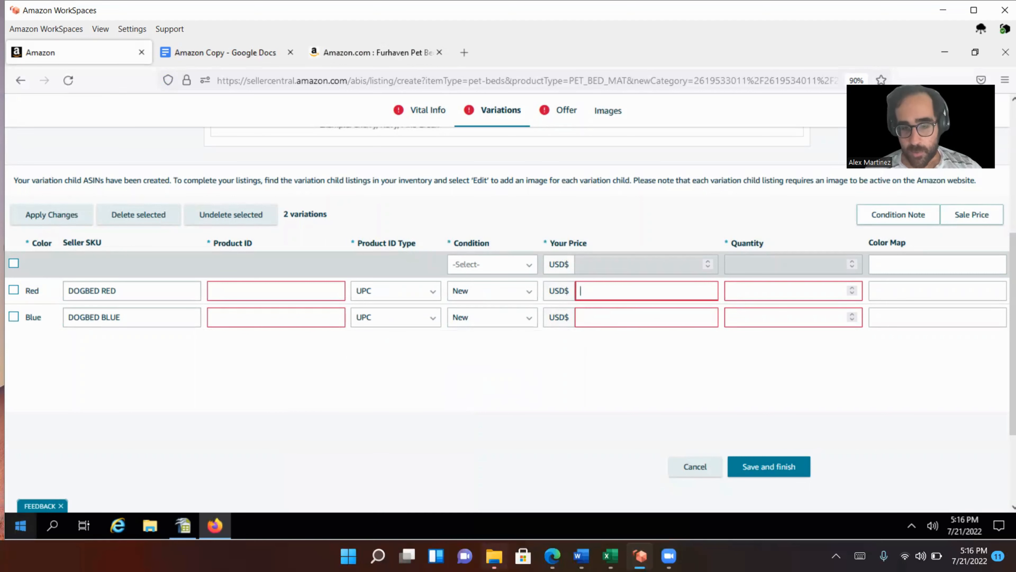
text(39.99)
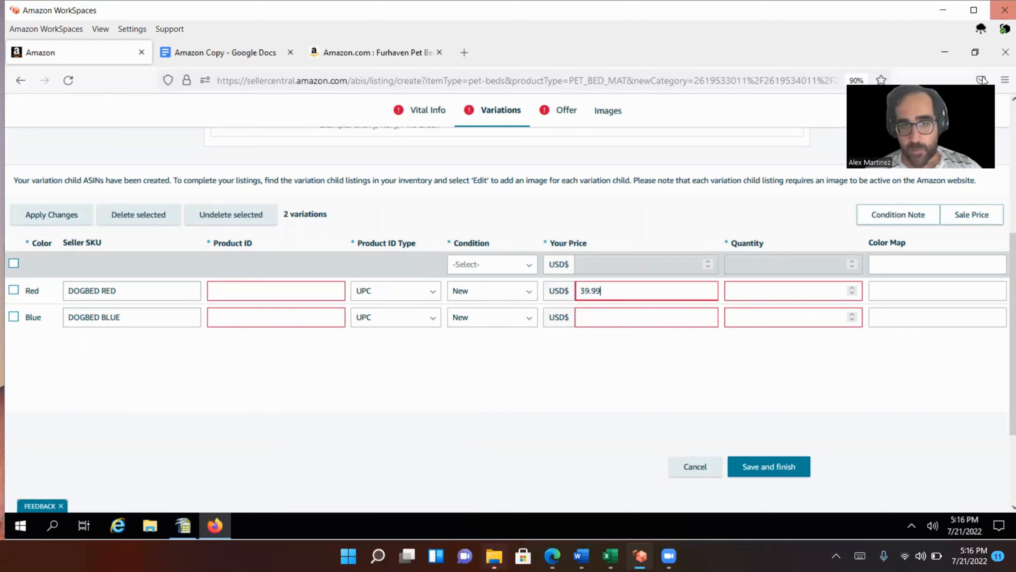
click(610, 317)
text(39.99)
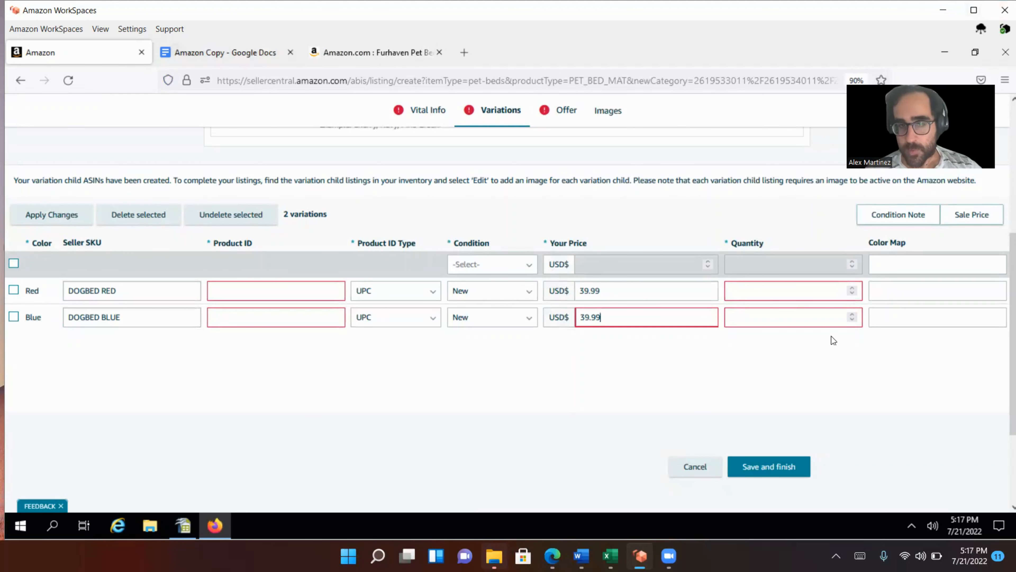
Set the quantity of both the Red and Blue variations to 0.
click(786, 299)
text(0)
click(753, 327)
text(0)
click(769, 386)
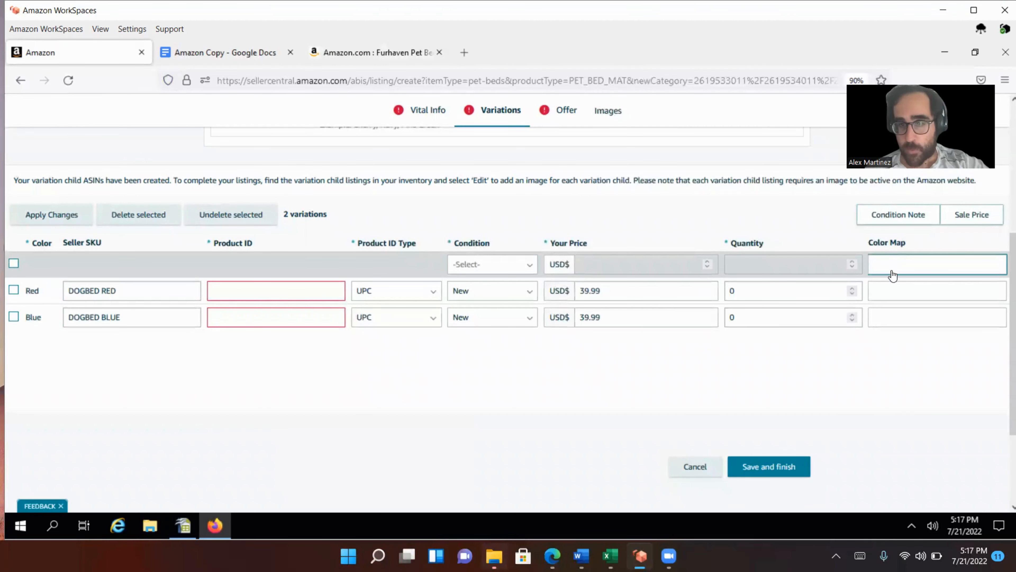
Set the color map to Red for the Red variation and Blue for the Blue variation.
click(887, 293)
text(Red)
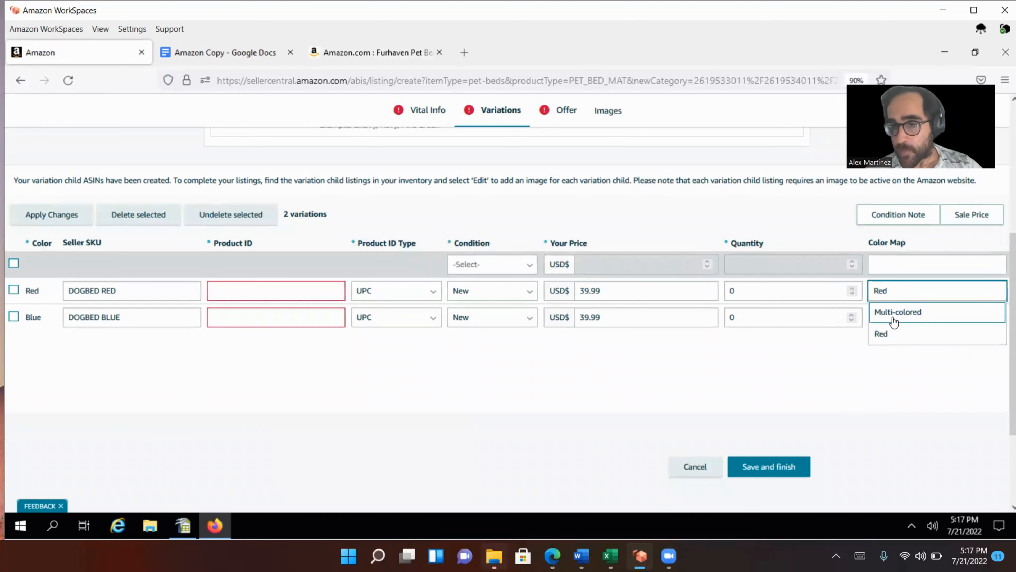
click(891, 335)
click(890, 321)
text(Blue)
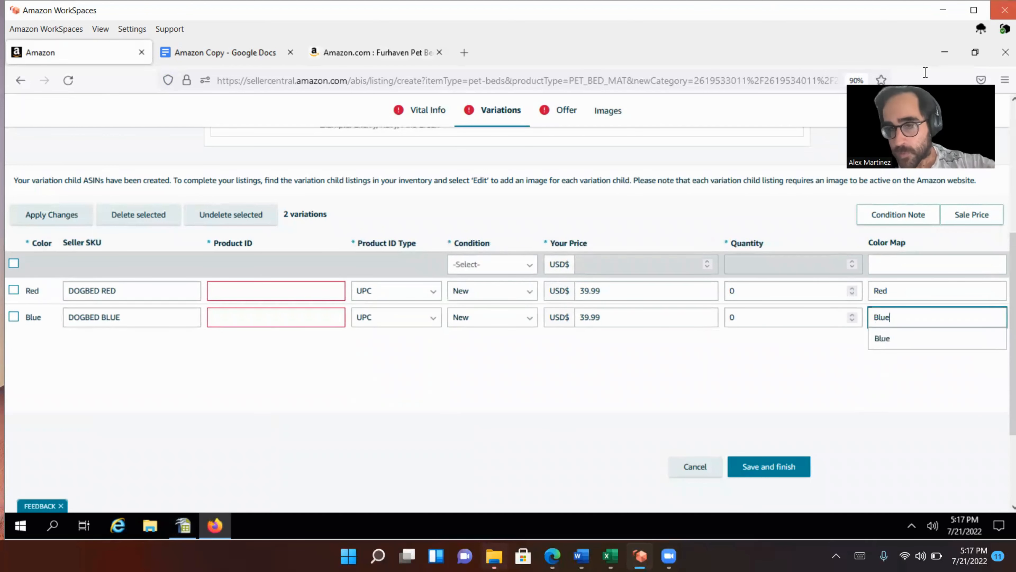
click(906, 340)
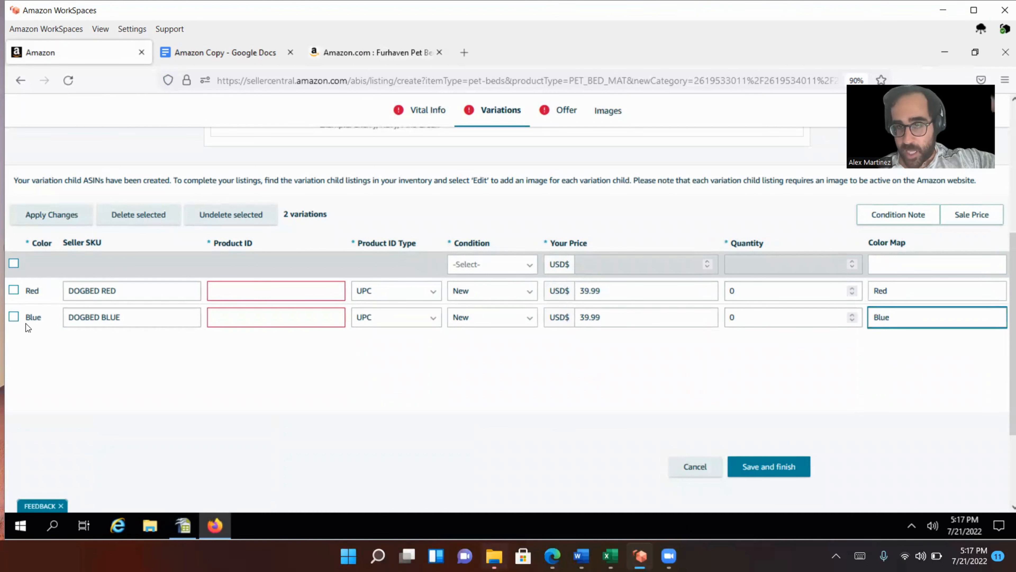
drag(42, 317, 4, 317)
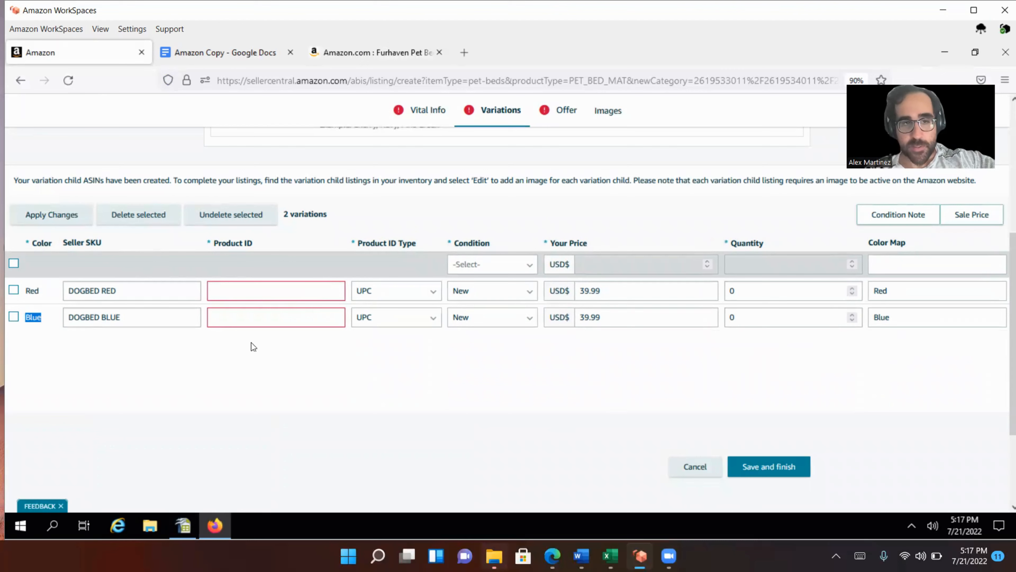
Remove the Color variation type, deleting its variation table, and return to the listing's Vital Info section.
scroll(228, 296, up, 5)
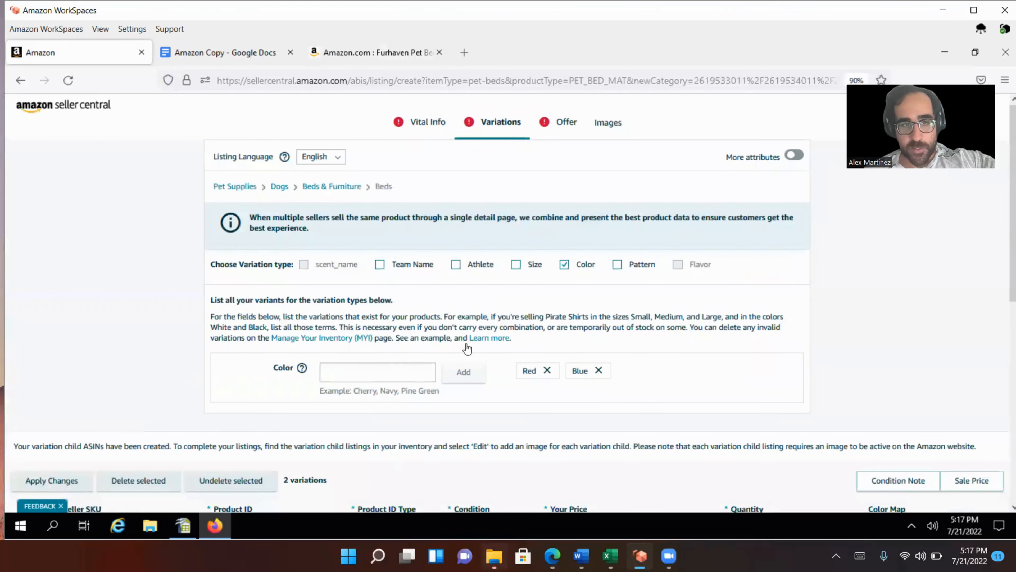
click(564, 264)
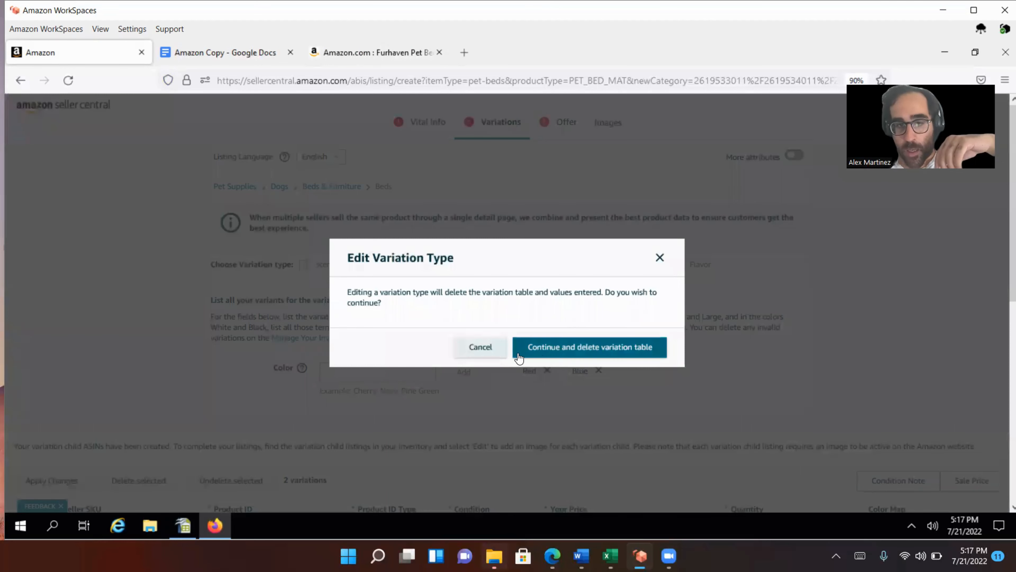
click(550, 356)
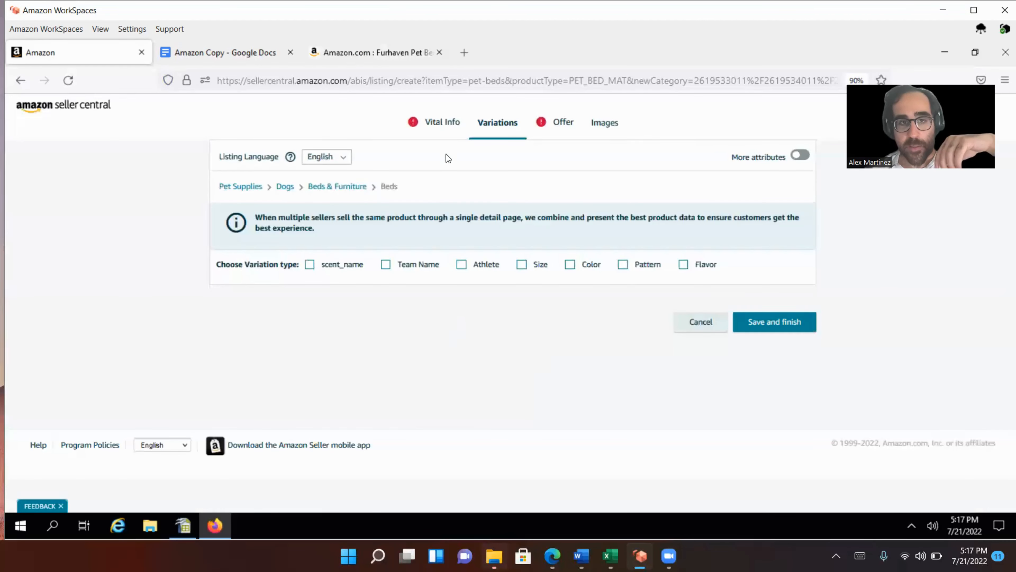
click(441, 128)
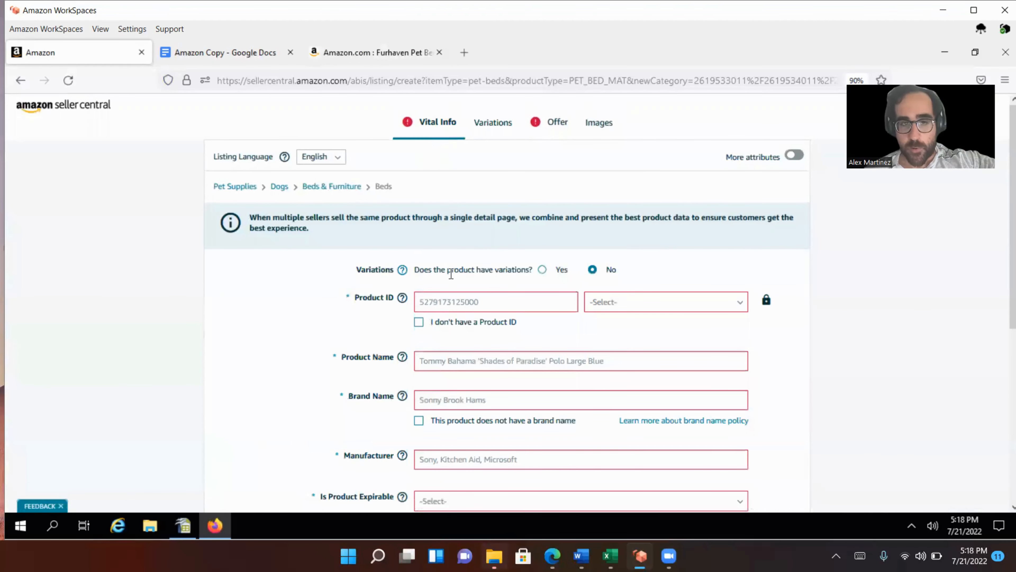
scroll(503, 235, down, 2)
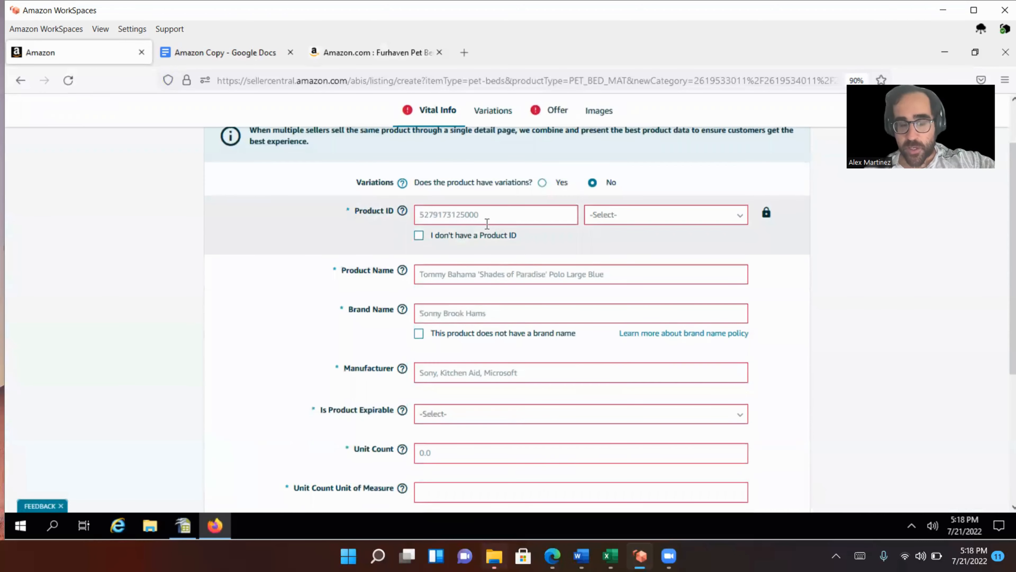
click(481, 218)
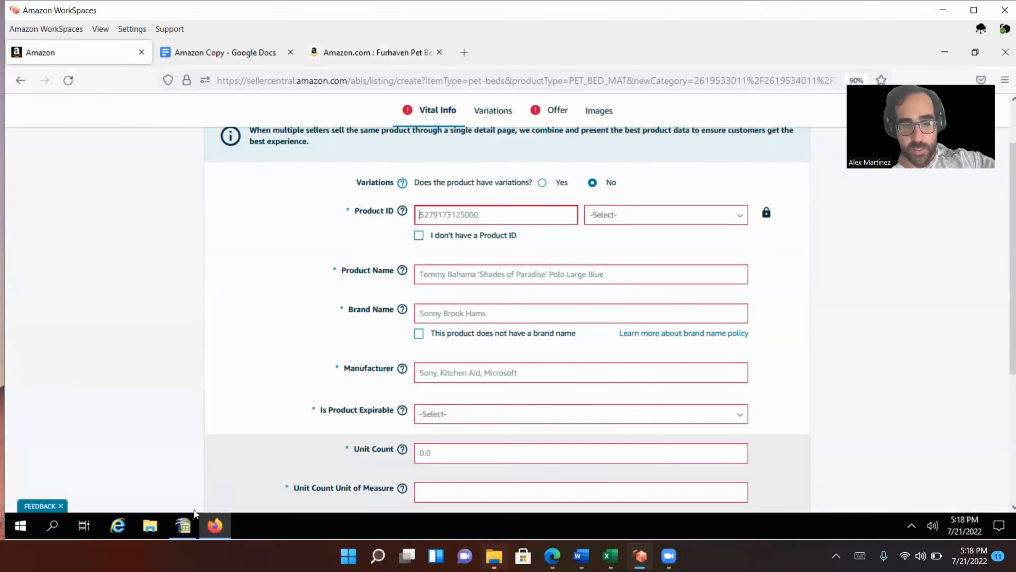
click(183, 526)
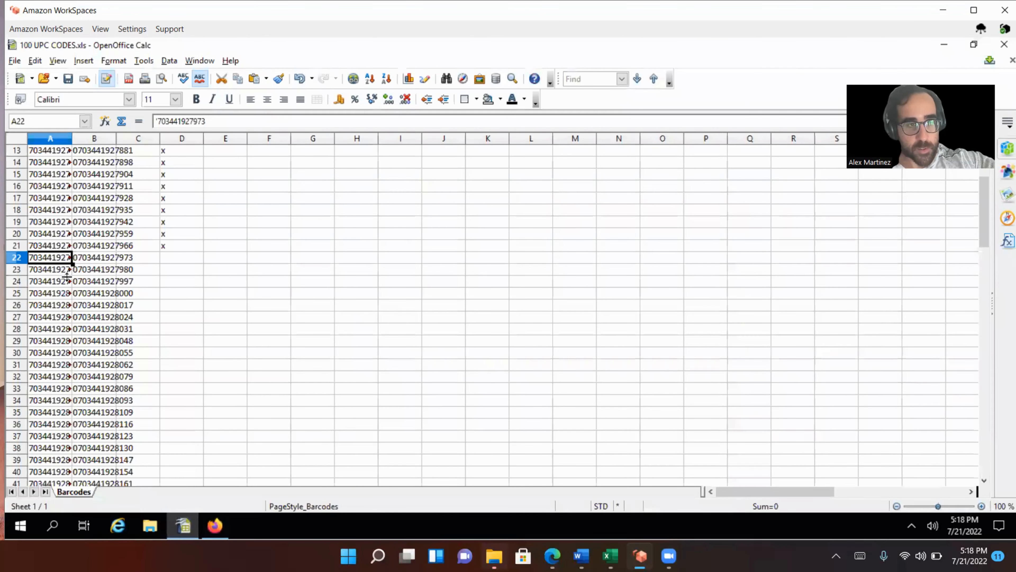
click(196, 121)
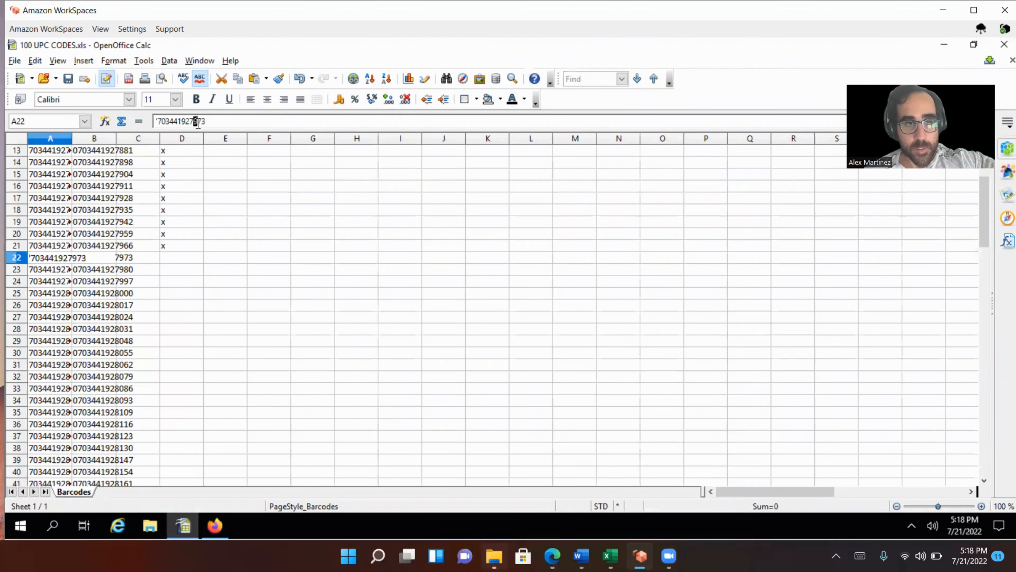
double_click(197, 121)
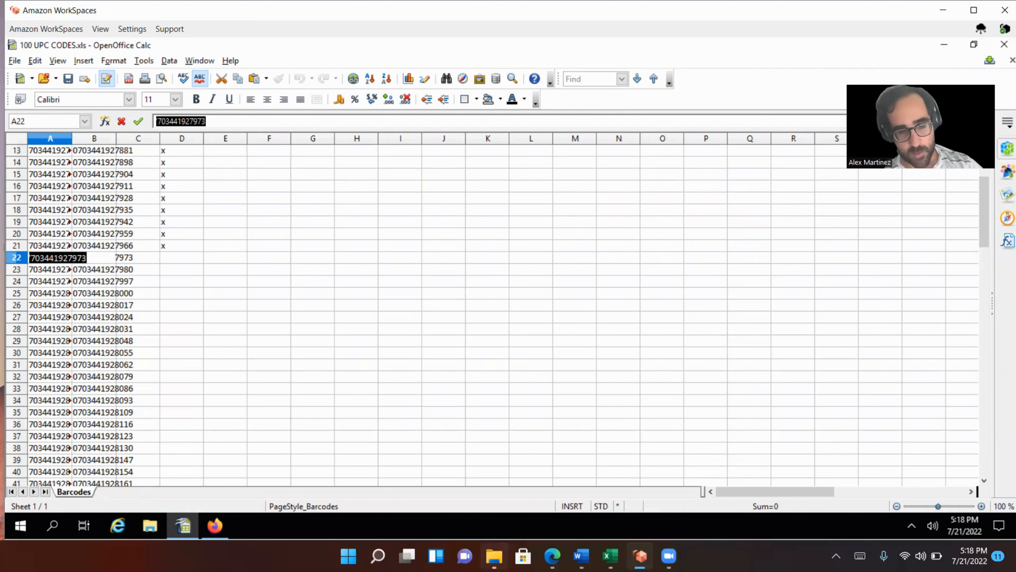
click(215, 526)
click(460, 218)
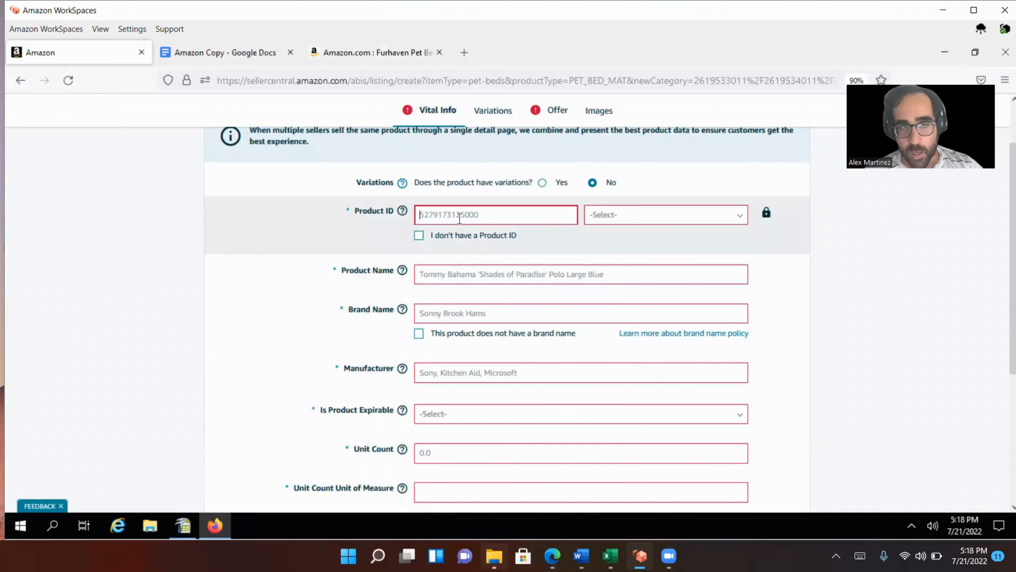
key(ctrl+v)
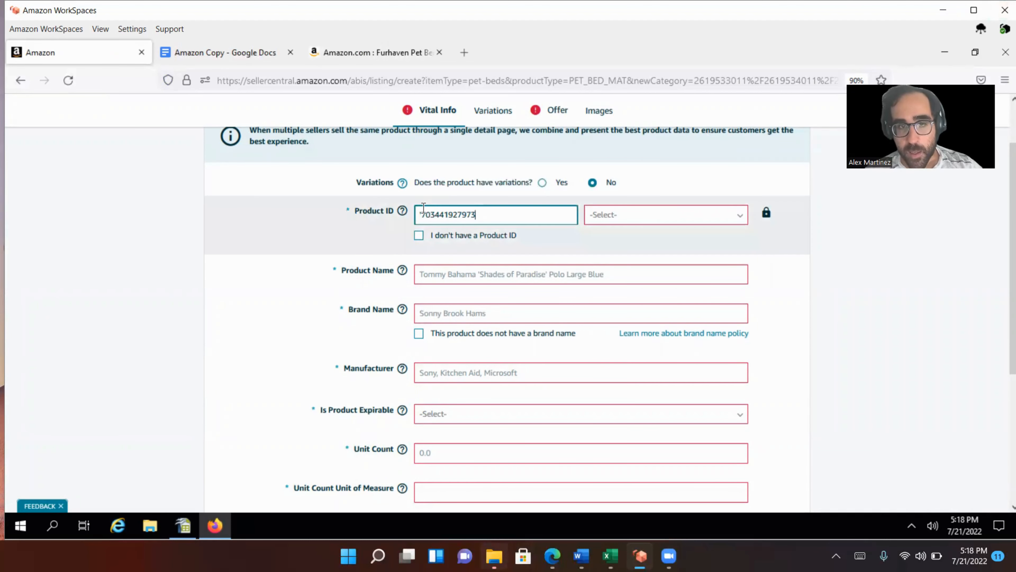
key(Home)
key(Delete)
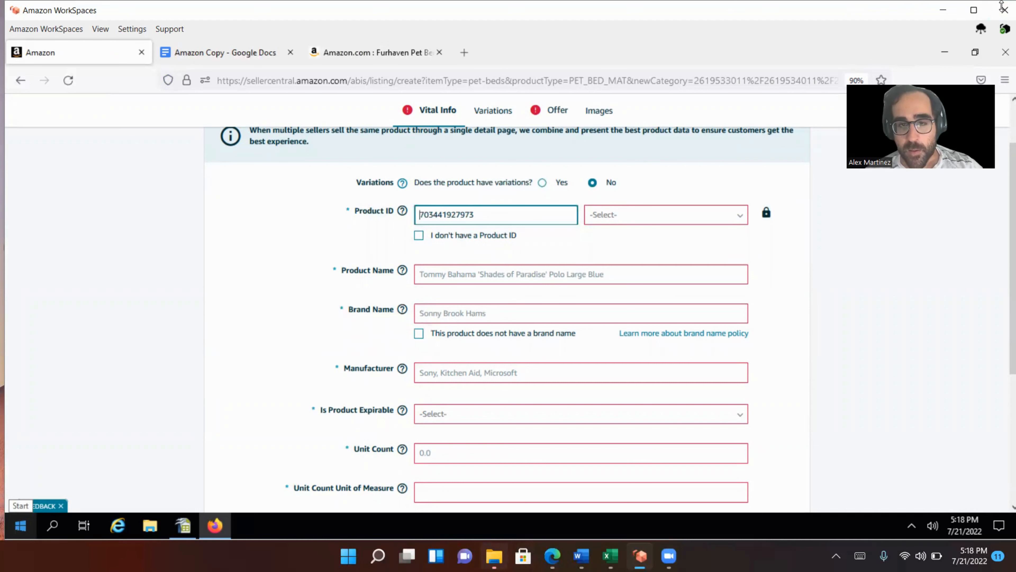
click(671, 215)
click(635, 366)
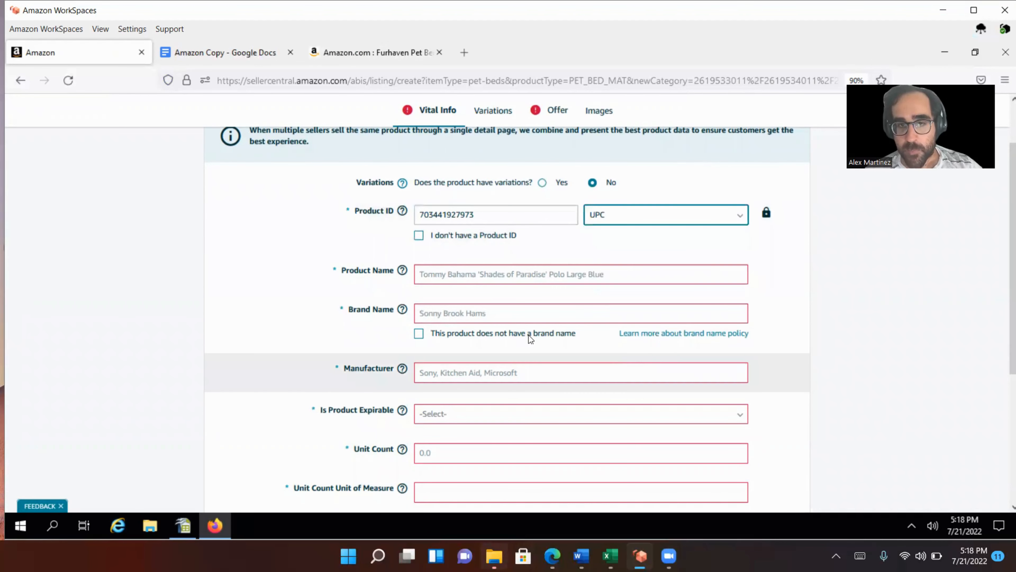
Switch to the Amazon Copy document in Google Docs and copy the full dog bed title beneath the Title heading.
click(446, 278)
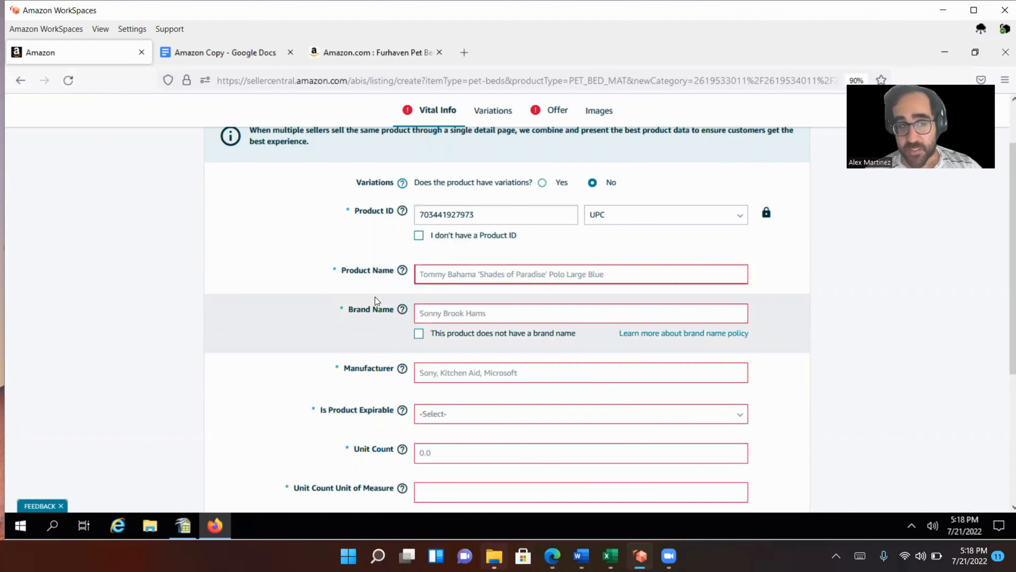
click(171, 60)
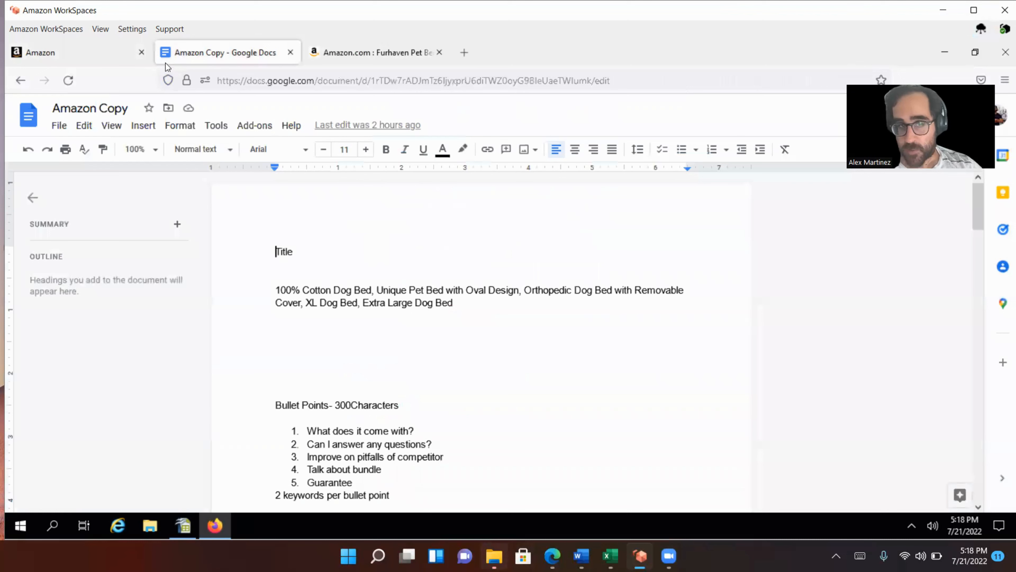
drag(453, 303, 272, 289)
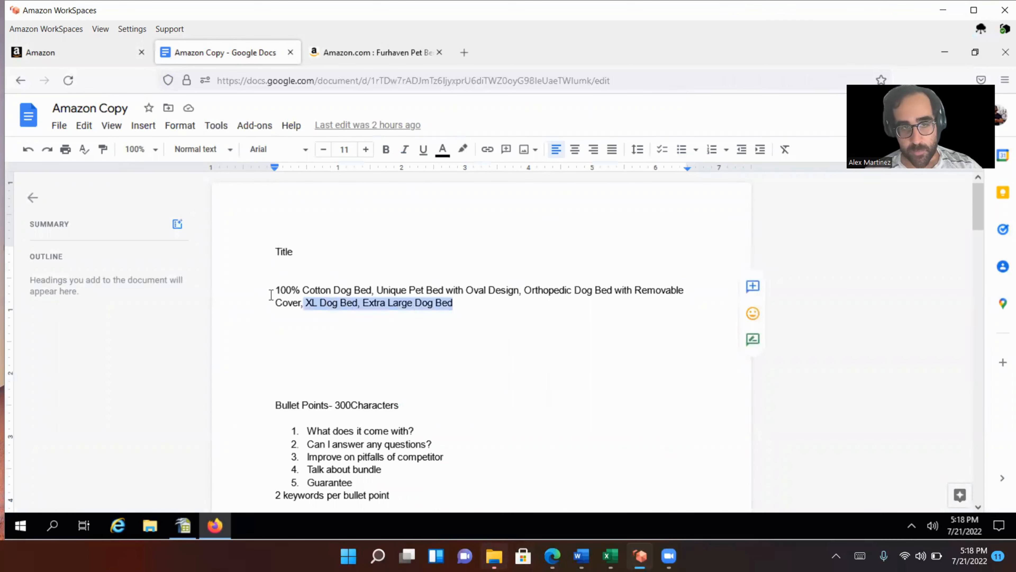
right_click(332, 301)
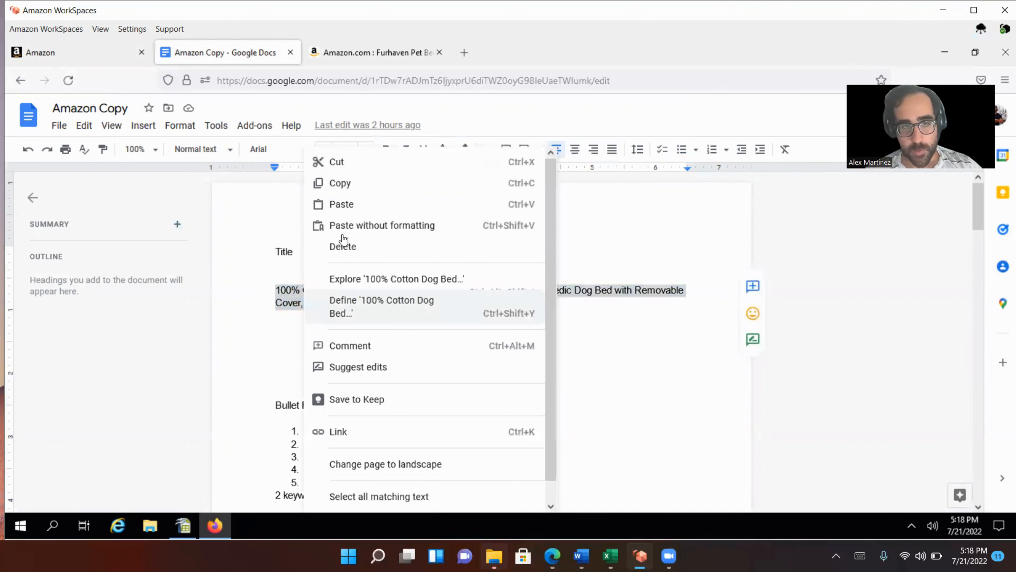
click(338, 184)
Return to the Seller Central listing and paste the copied dog bed title as the Product Name.
key(ctrl+Page_Up)
click(438, 276)
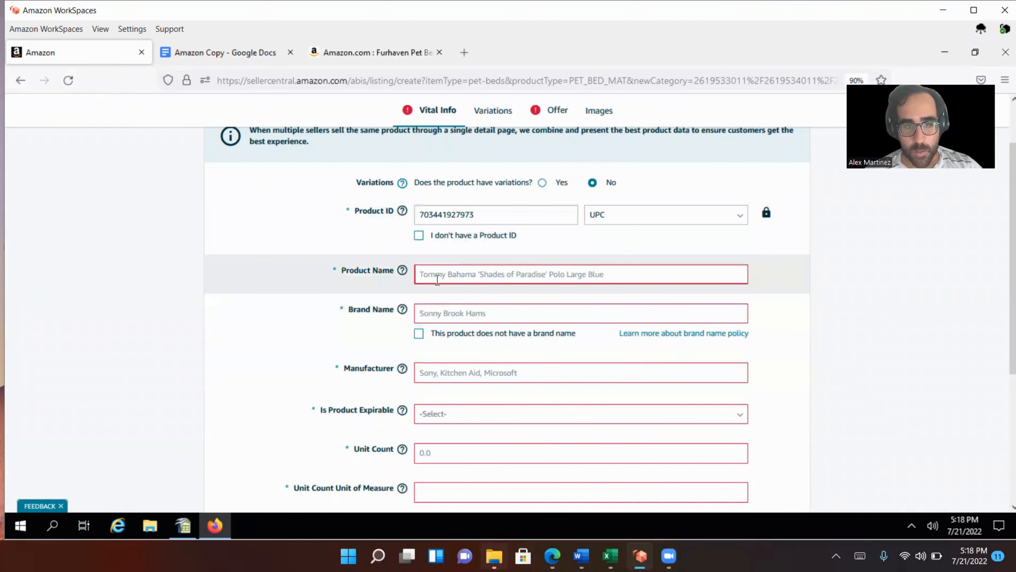
right_click(438, 281)
click(471, 377)
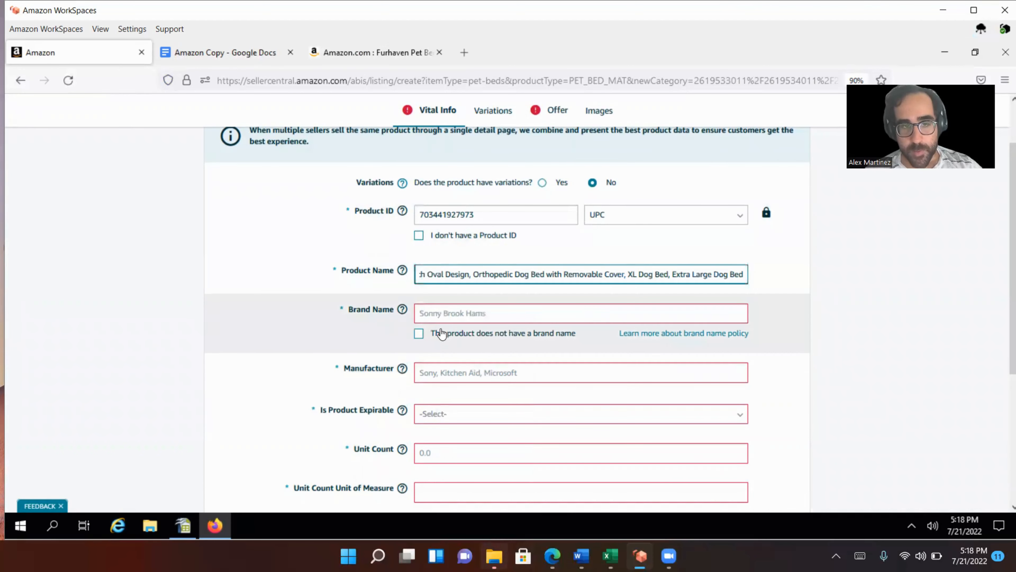
Mark the product as having no brand name and enter the seller's store name as the Manufacturer.
click(470, 314)
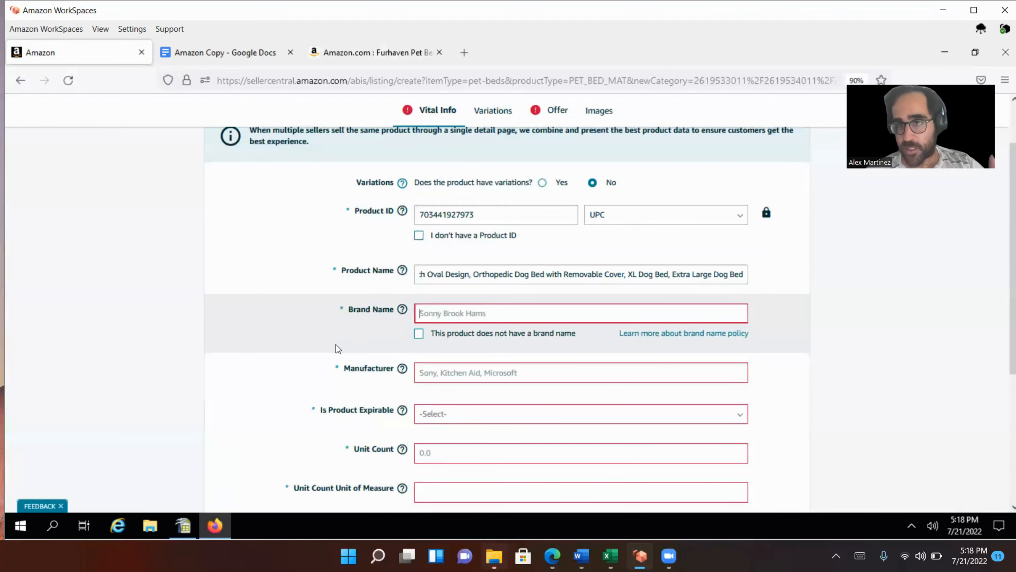
click(419, 333)
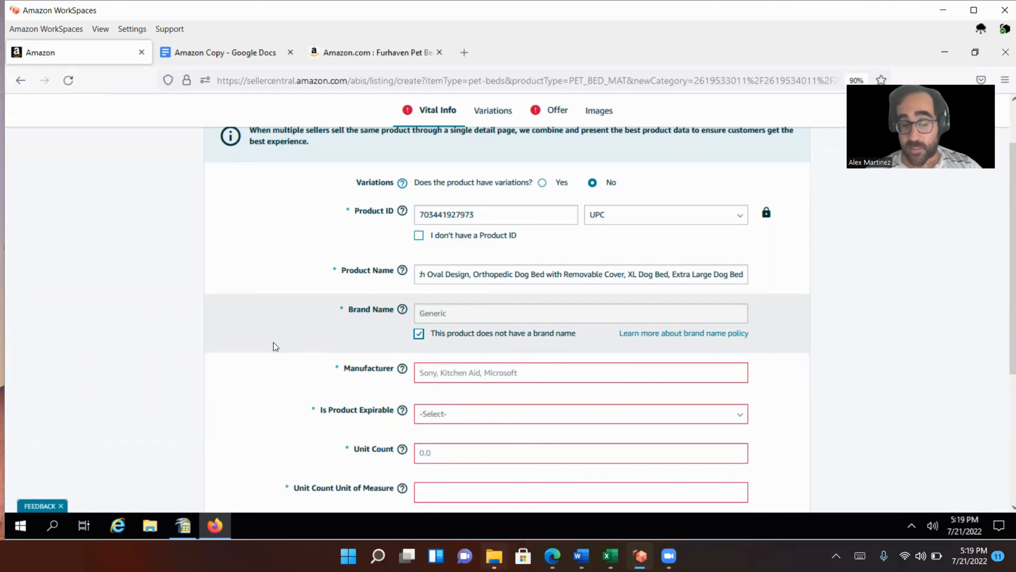
scroll(224, 297, down, 2)
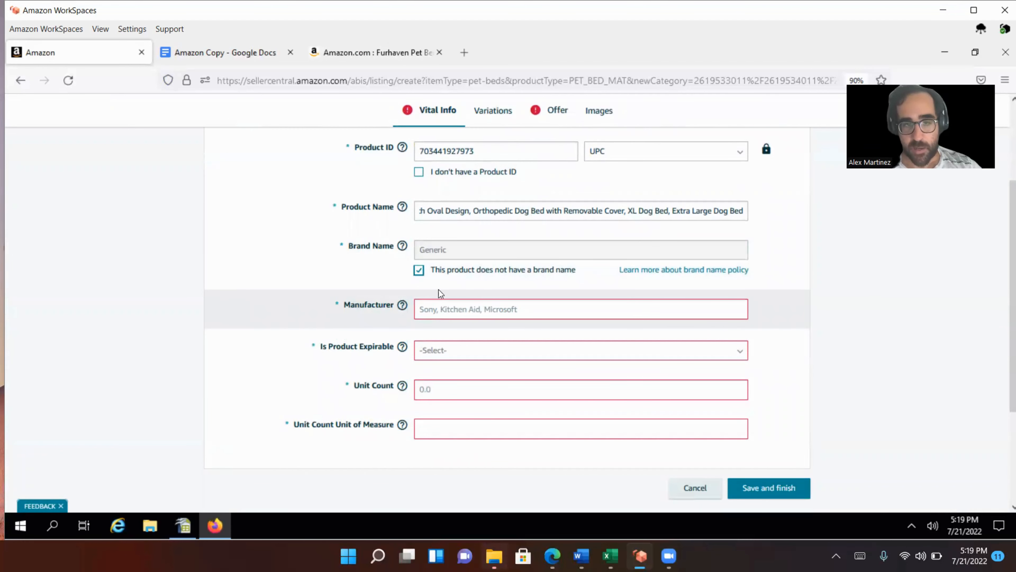
click(450, 306)
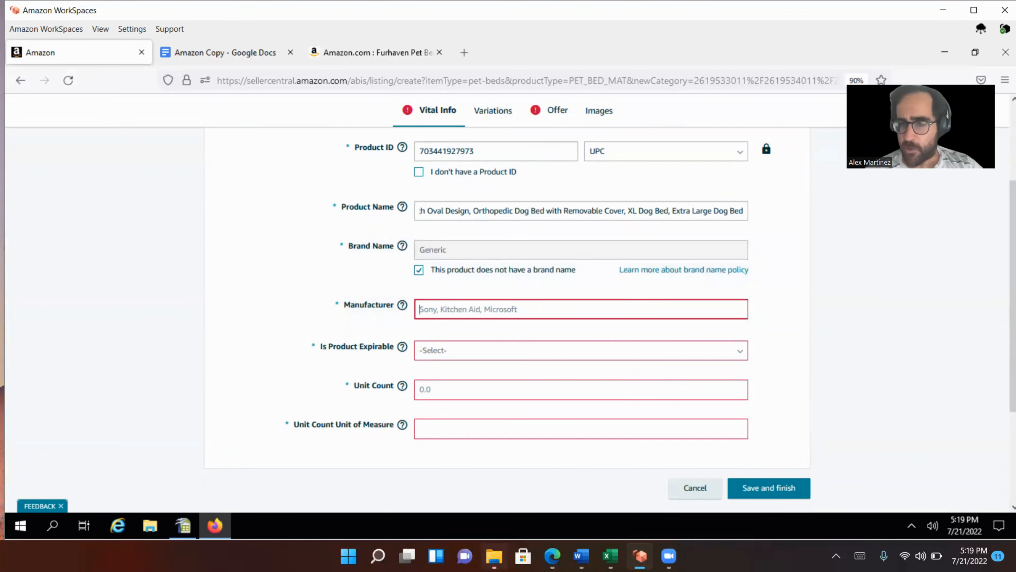
text(Ama)
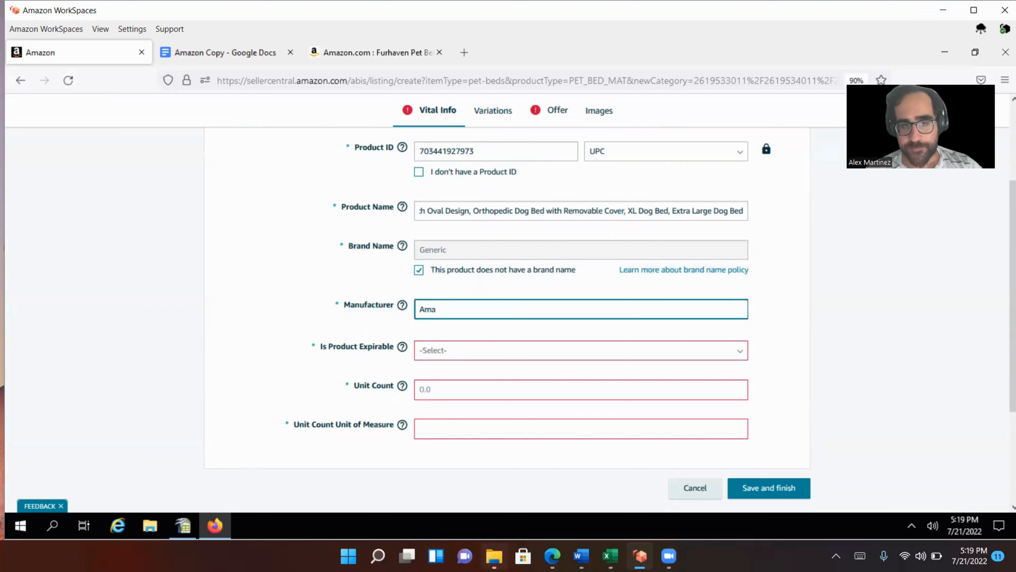
text(x Mazon S)
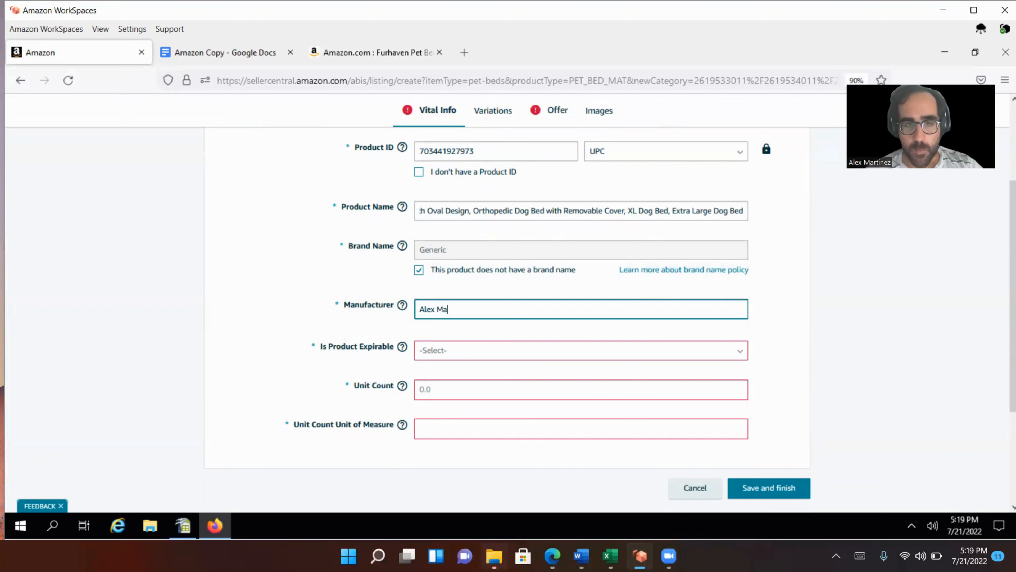
key(BackSpace)
key(BackSpace)
key(BackSpace)
key(BackSpace)
key(BackSpace)
key(BackSpace)
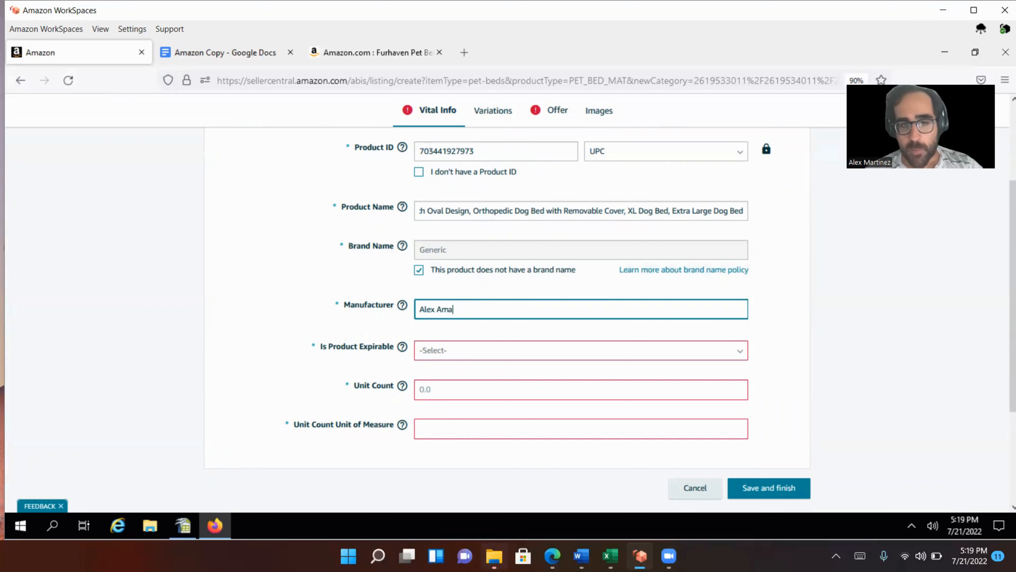
text(tore)
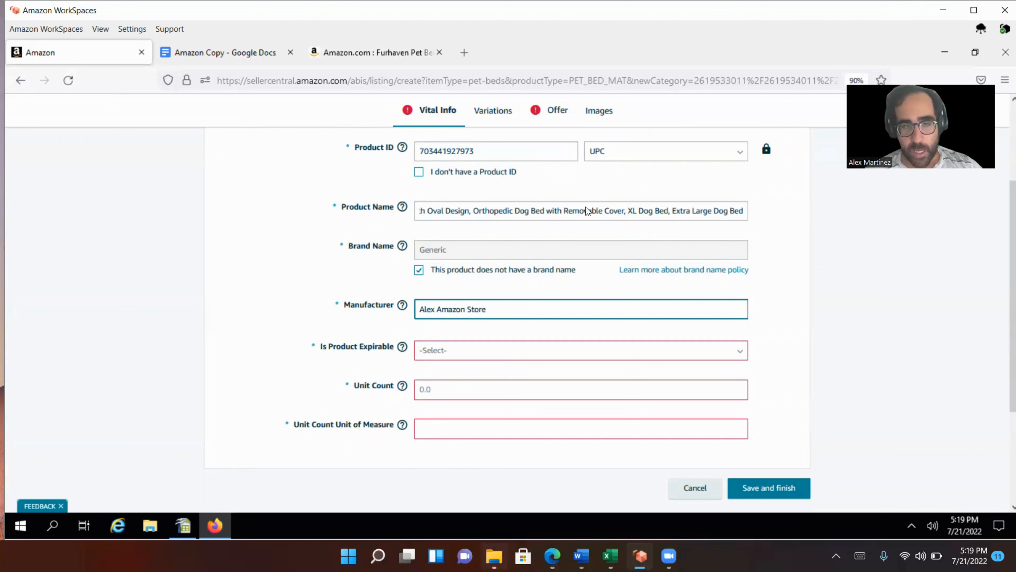
Mark the product as not expirable and set its unit count to 1 with Count as the unit of measure.
click(448, 356)
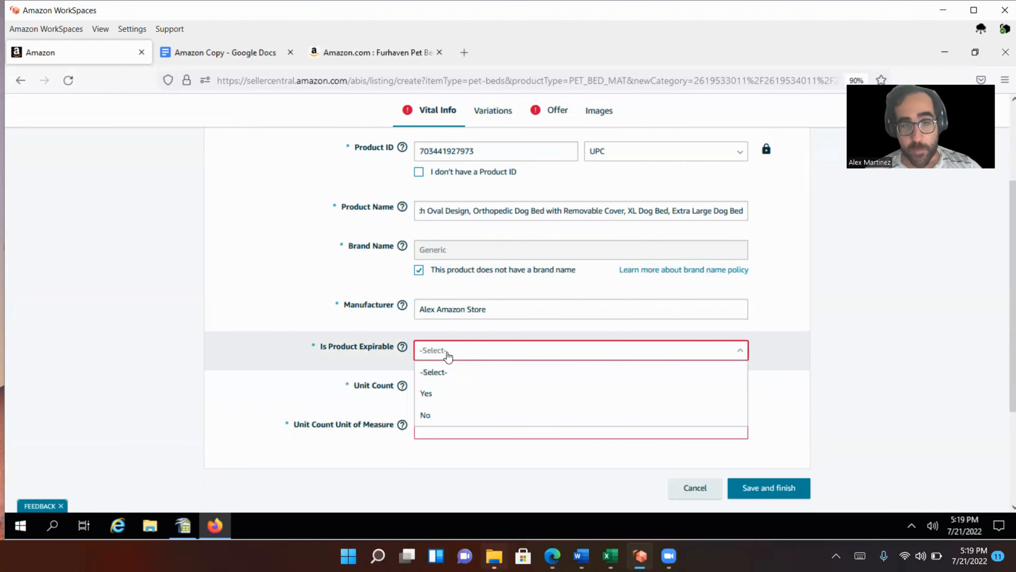
click(451, 422)
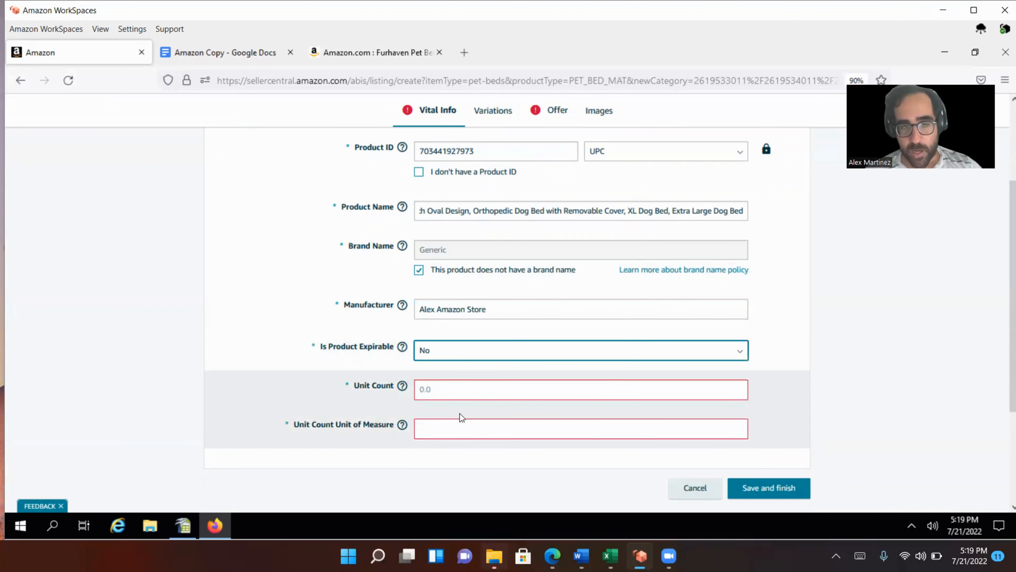
click(444, 390)
text(1)
click(445, 429)
click(444, 450)
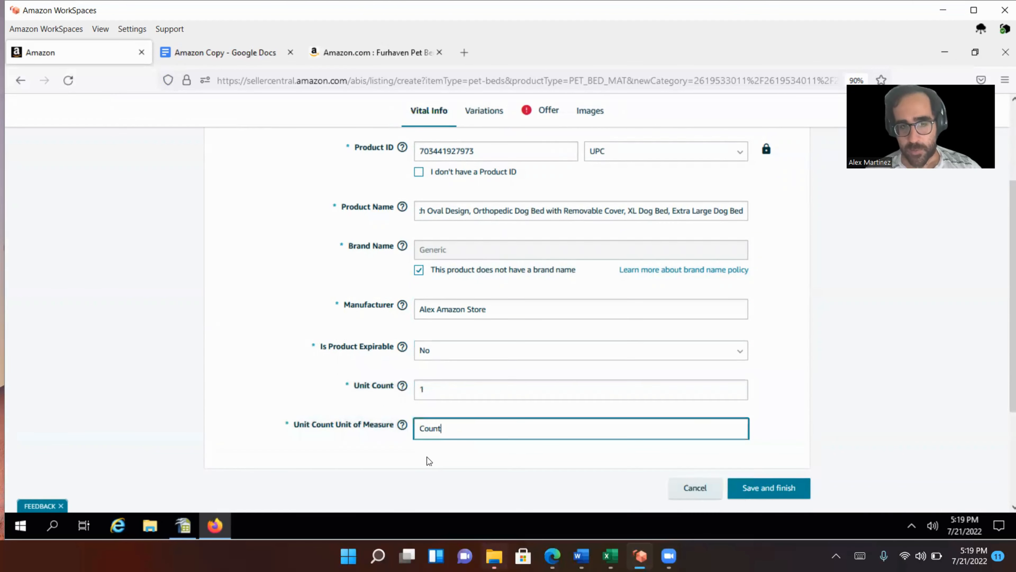
In the listing's Offer section, set Your Price to 39.99 USD and the Seller SKU to DOGBED GOOD ONE.
scroll(427, 457, down, 4)
scroll(346, 358, up, 8)
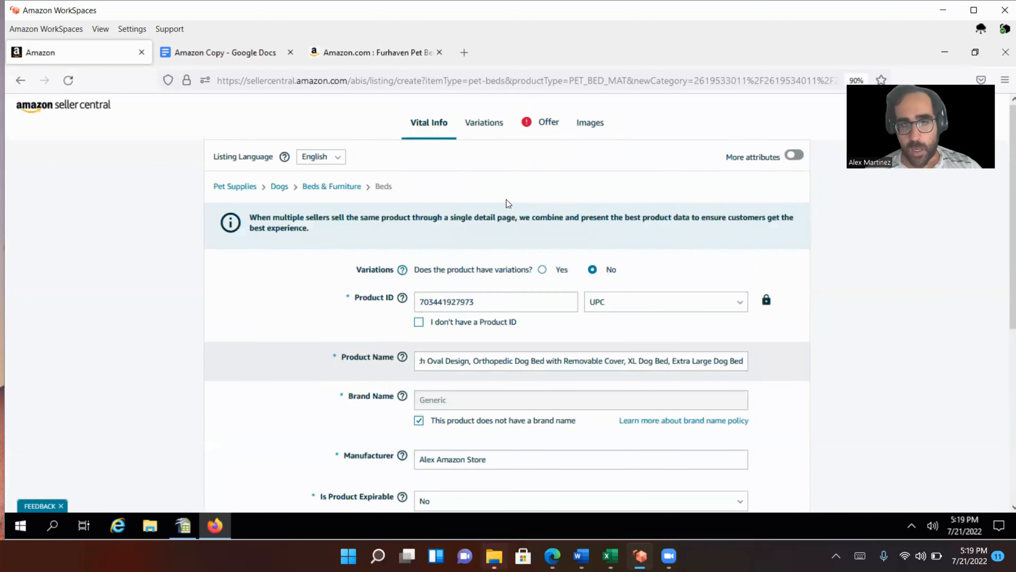
click(539, 123)
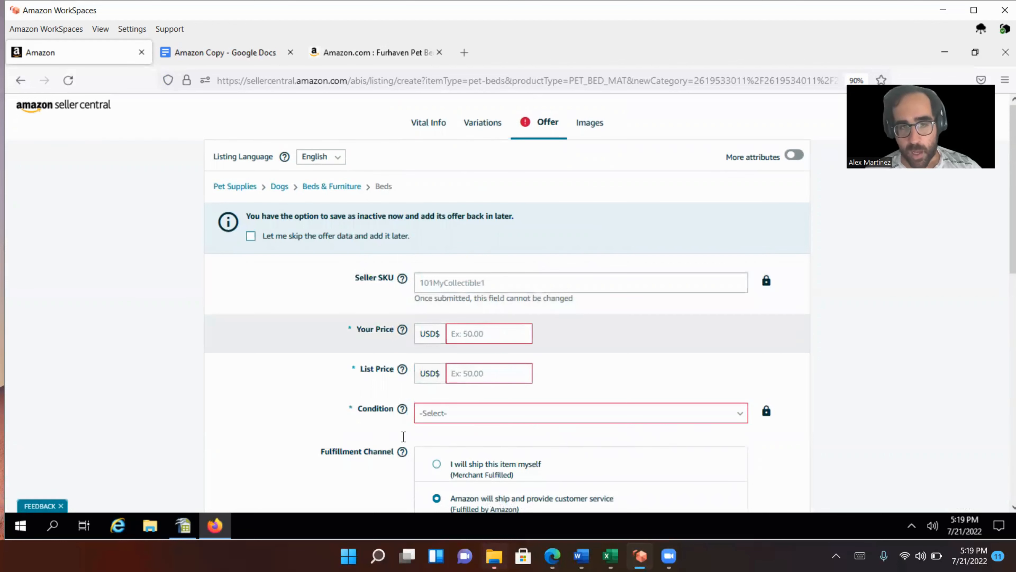
text(39.99)
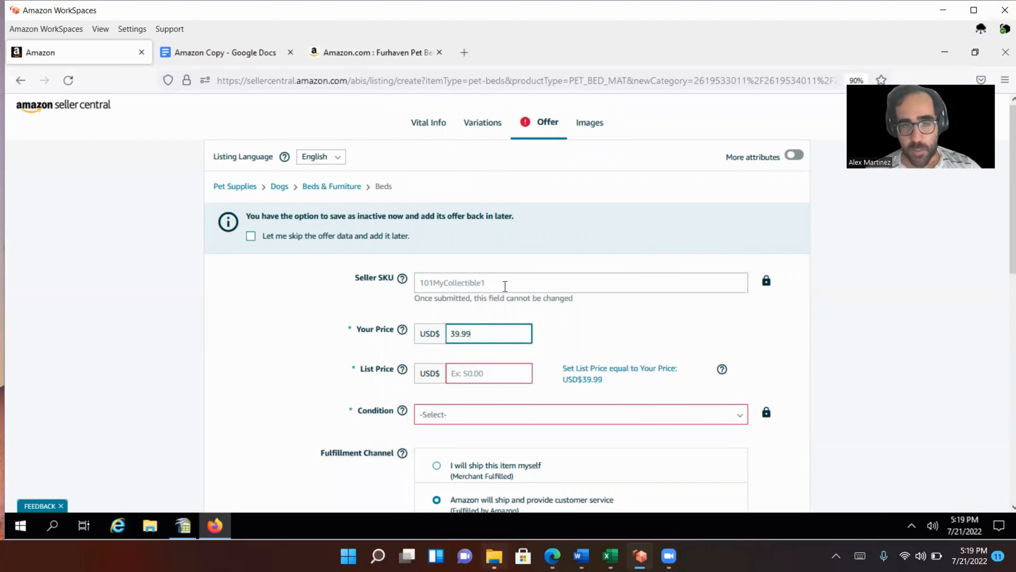
click(505, 286)
text(DOGBED GOOD ONE)
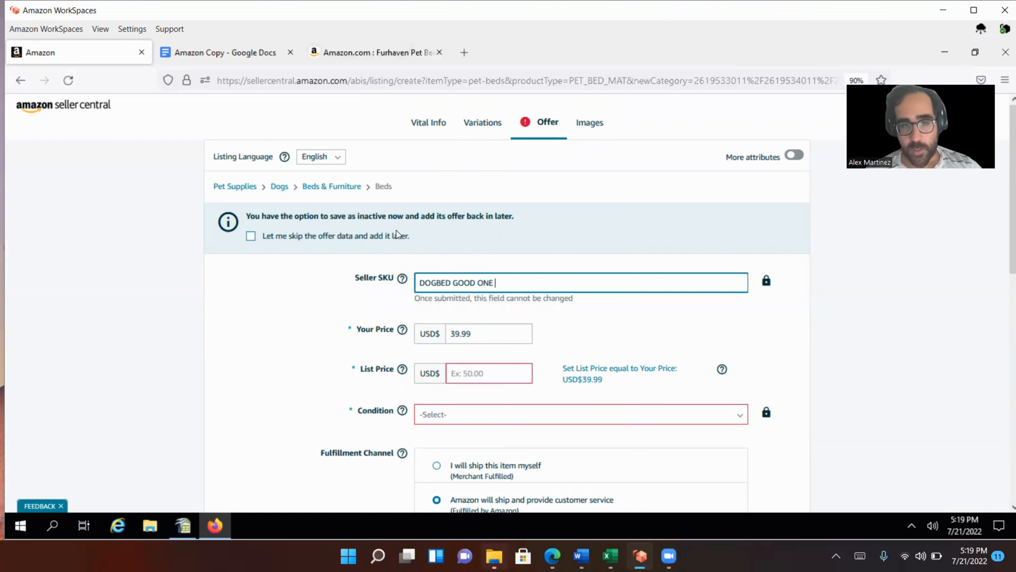
Set the offer's List Price to 49.99 USD and its Condition to New.
scroll(196, 316, down, 4)
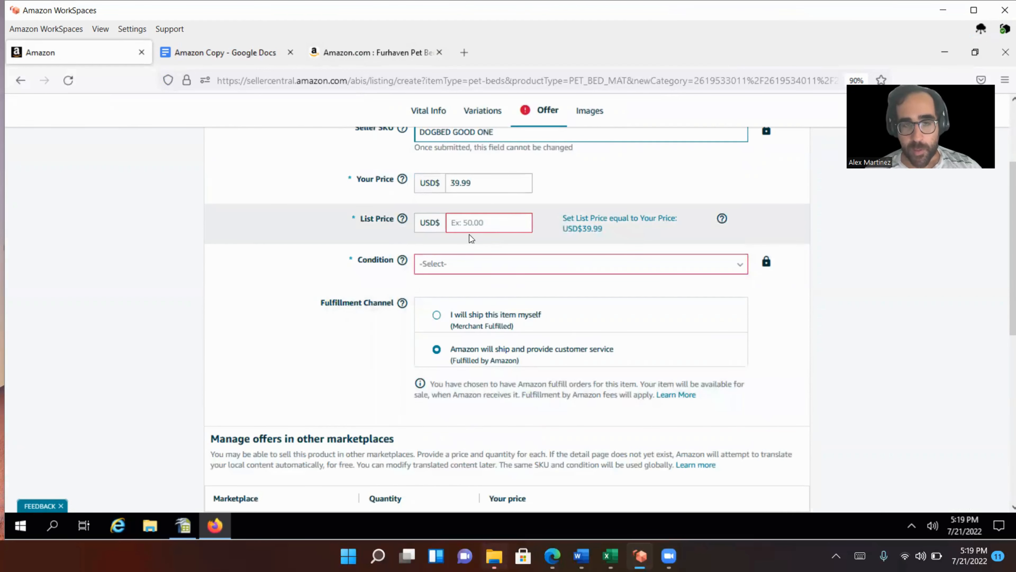
click(480, 229)
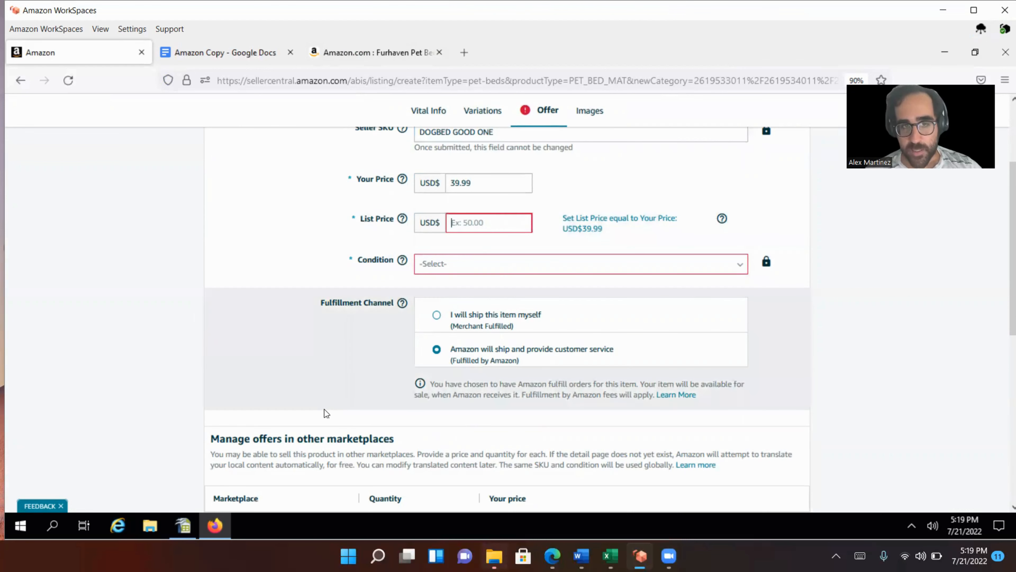
text(49.99)
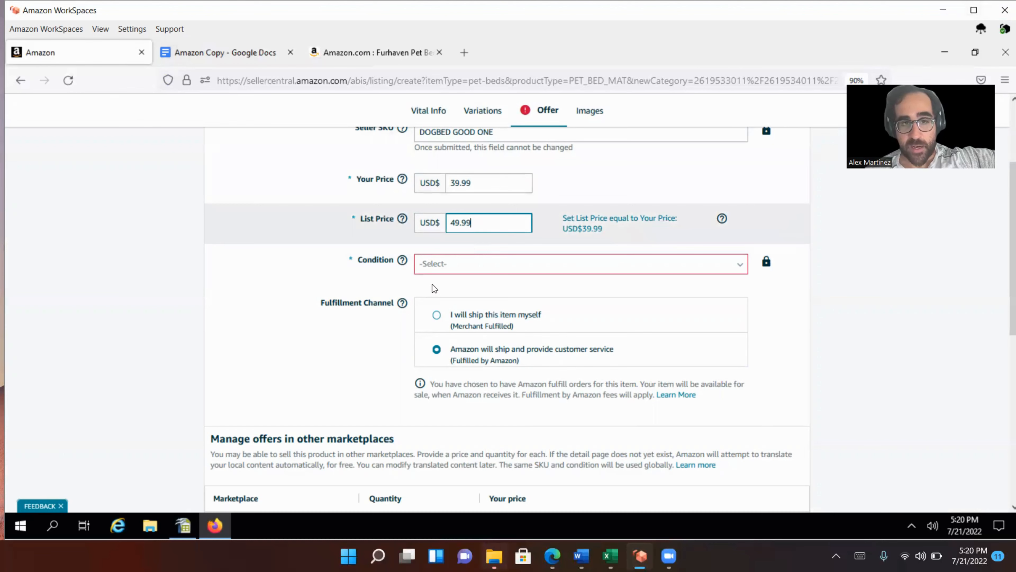
click(437, 266)
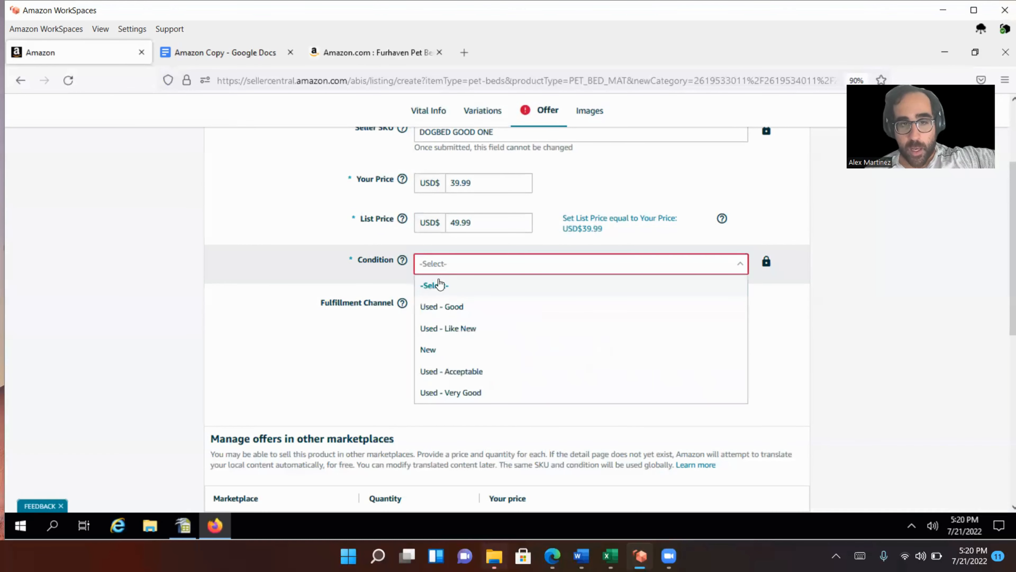
click(438, 351)
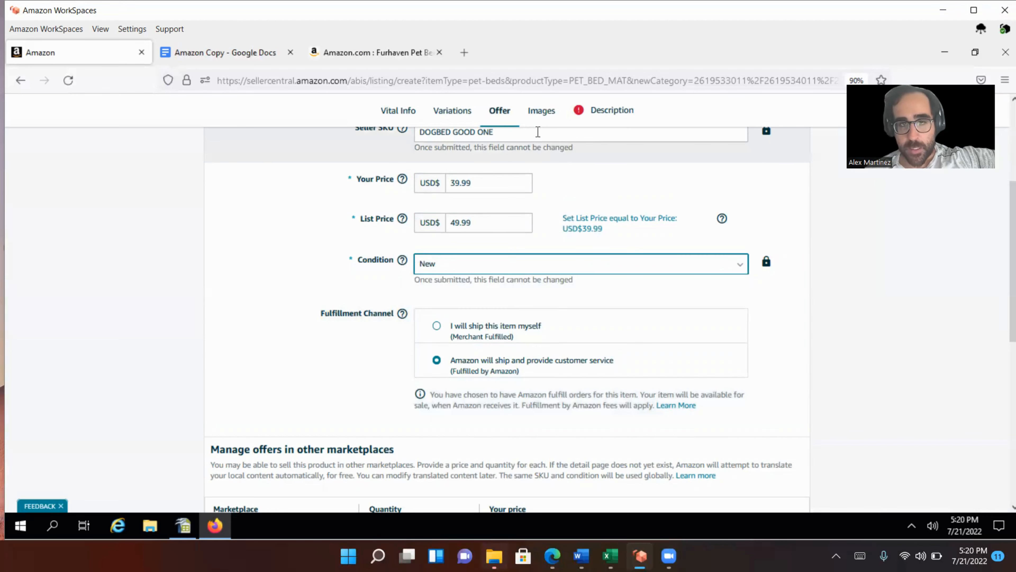
Look over the upload slots in the listing's Images section and open the Description section at the Product Description field.
click(539, 118)
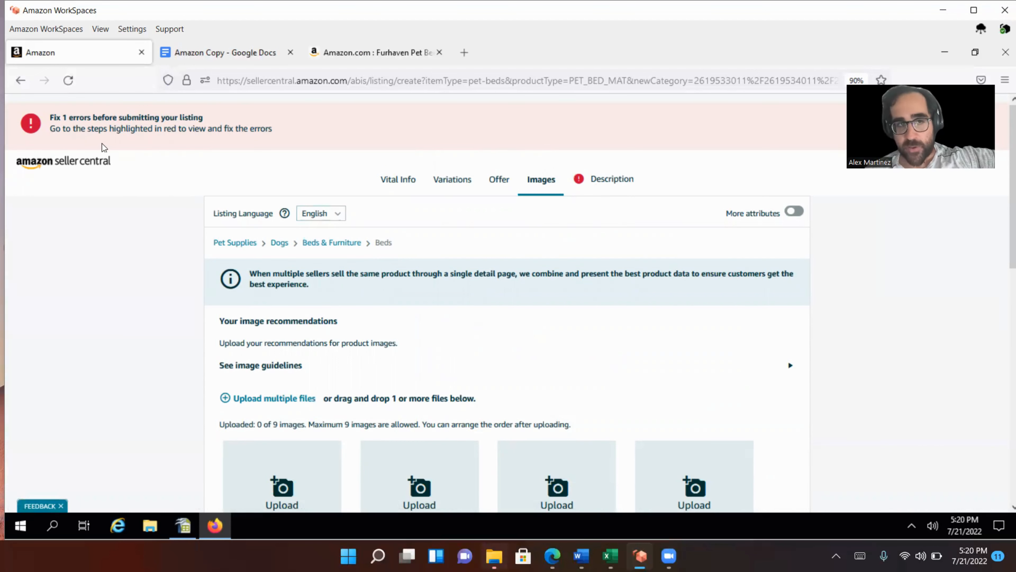
scroll(374, 261, down, 5)
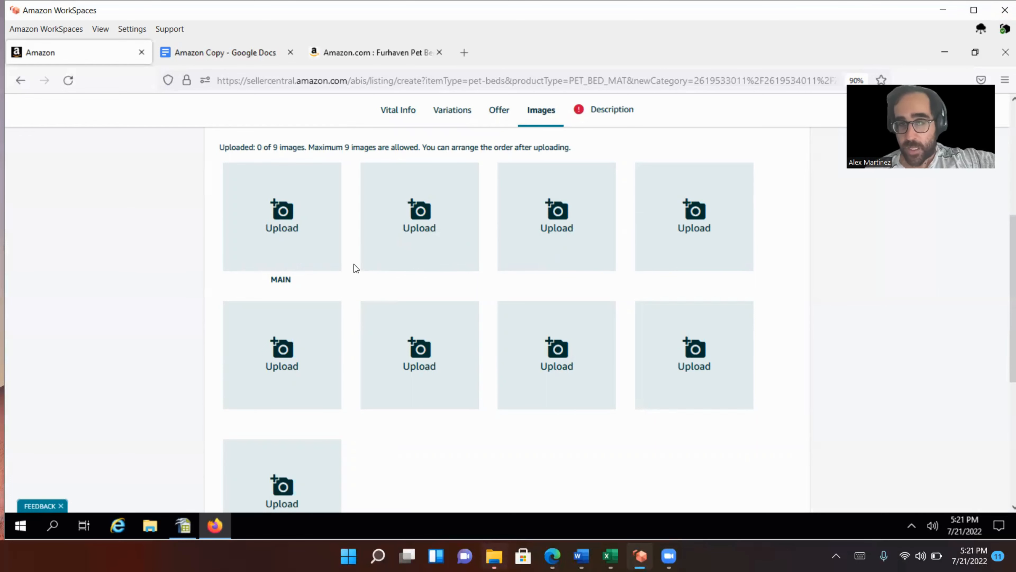
scroll(362, 267, up, 2)
scroll(363, 269, up, 2)
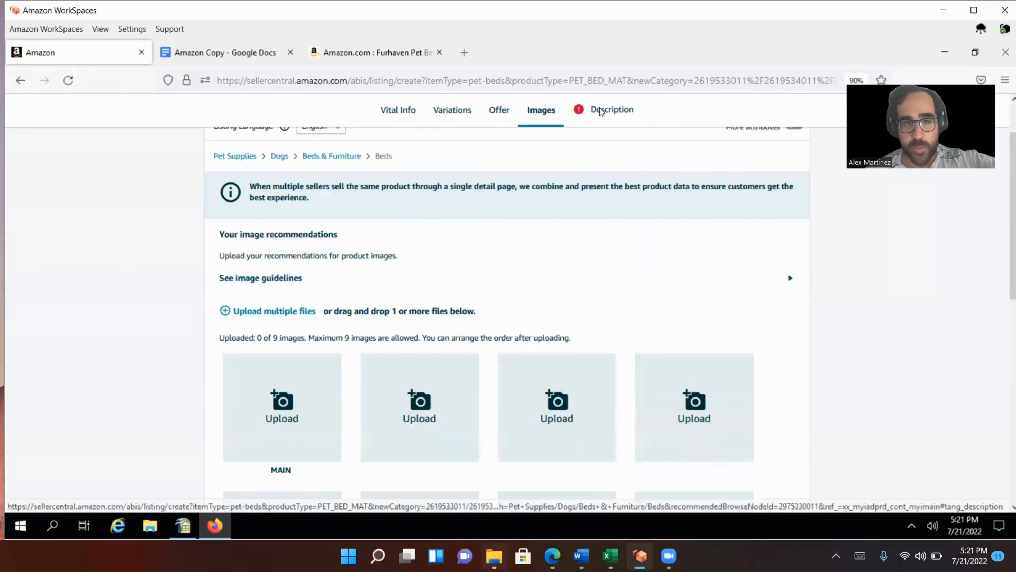
click(608, 109)
scroll(387, 291, down, 3)
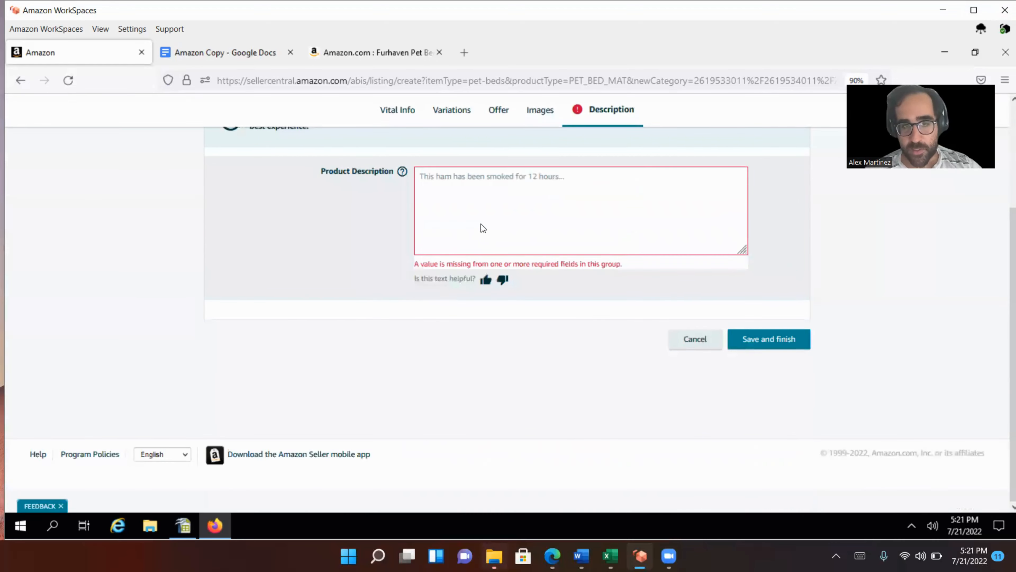
Copy the DESCRIPTION paragraph, without its heading, from the Amazon Copy Google Doc into the listing's Product Description field.
click(374, 62)
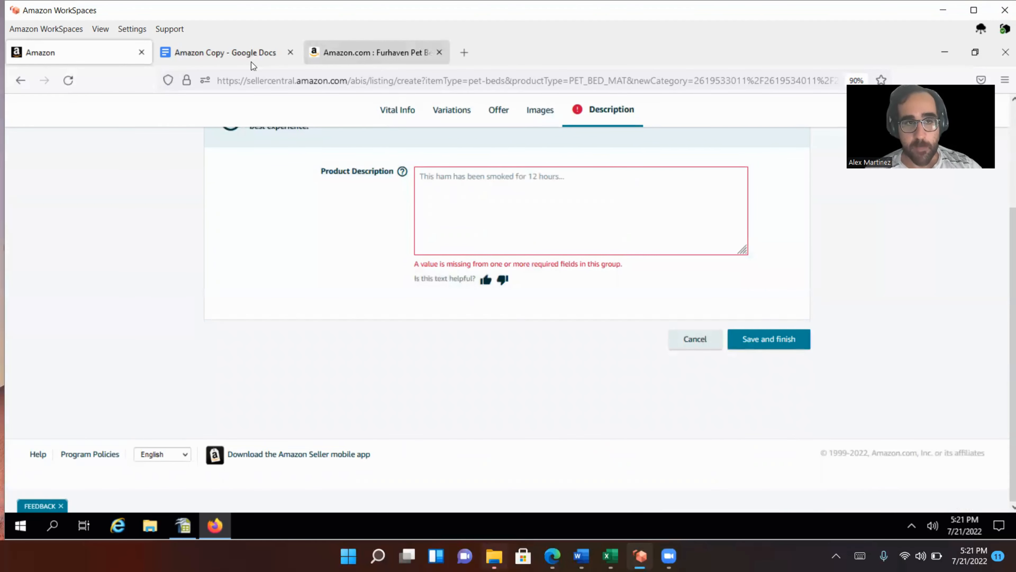
click(245, 59)
scroll(320, 252, down, 5)
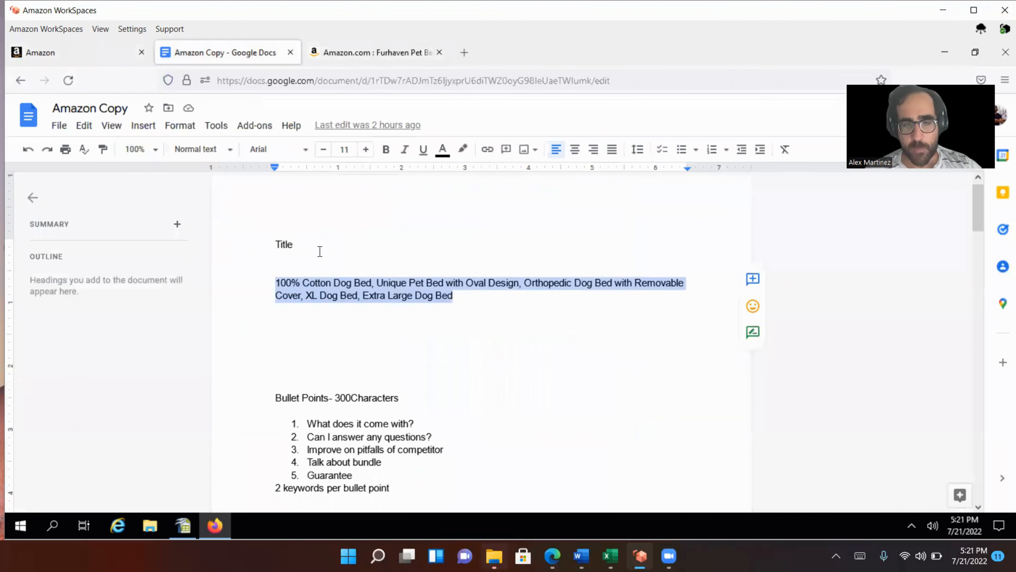
scroll(320, 251, down, 5)
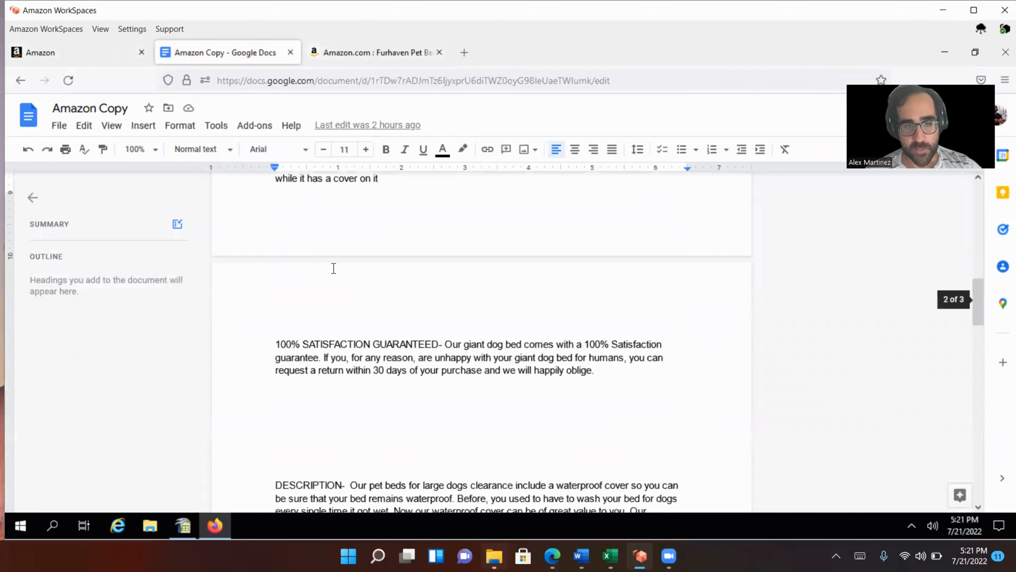
scroll(377, 313, down, 5)
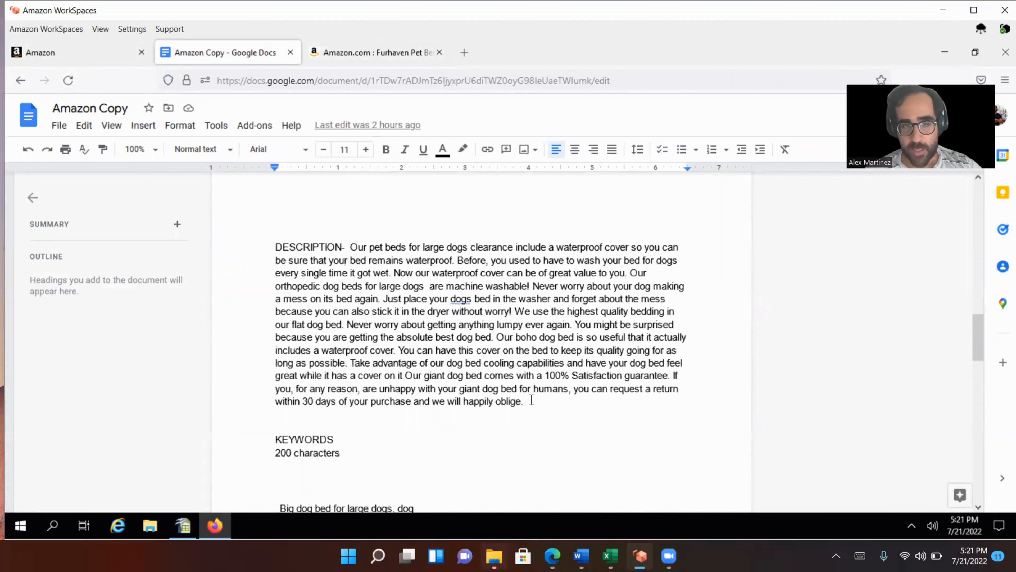
drag(523, 401, 351, 247)
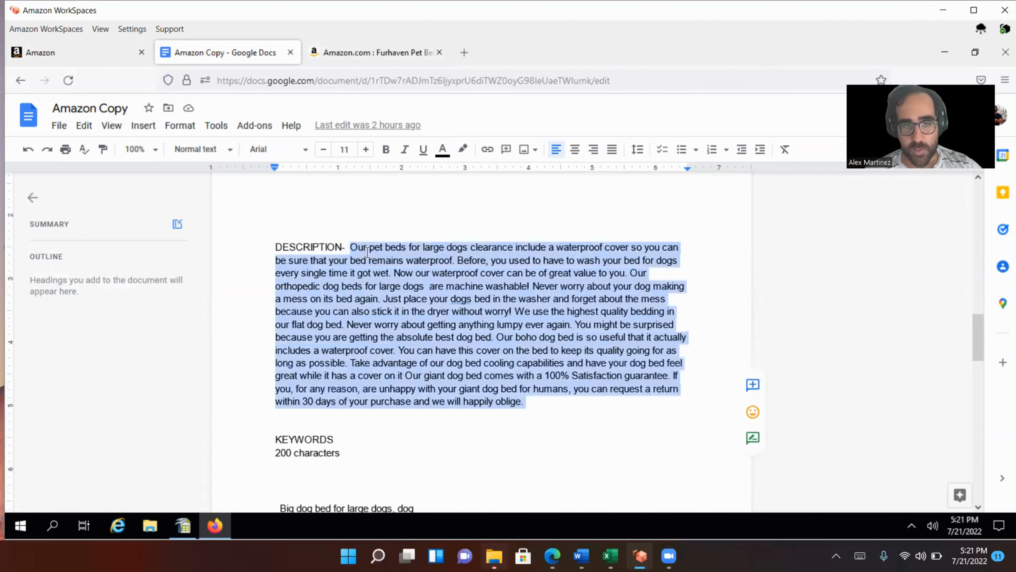
right_click(413, 286)
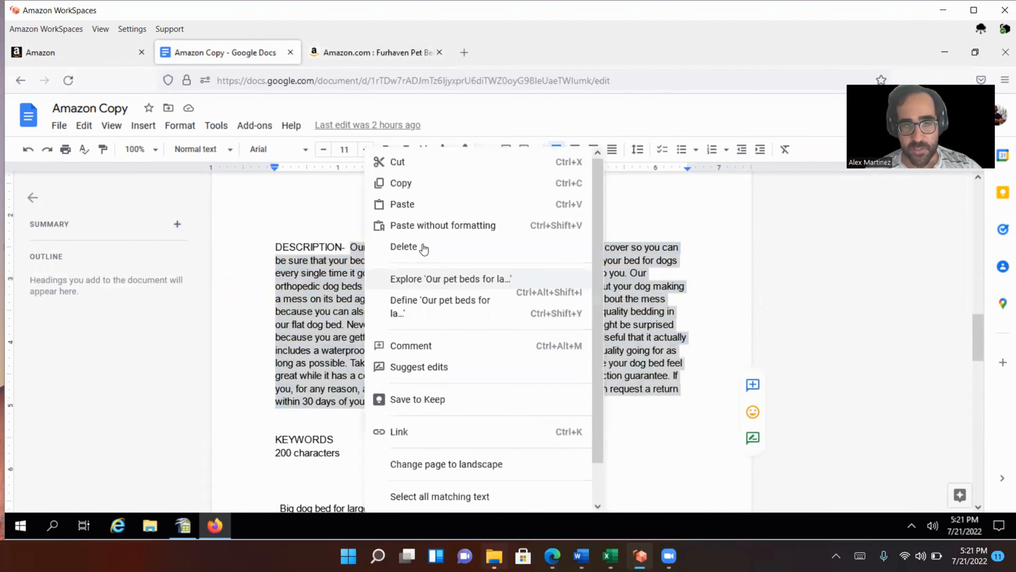
click(424, 182)
click(96, 56)
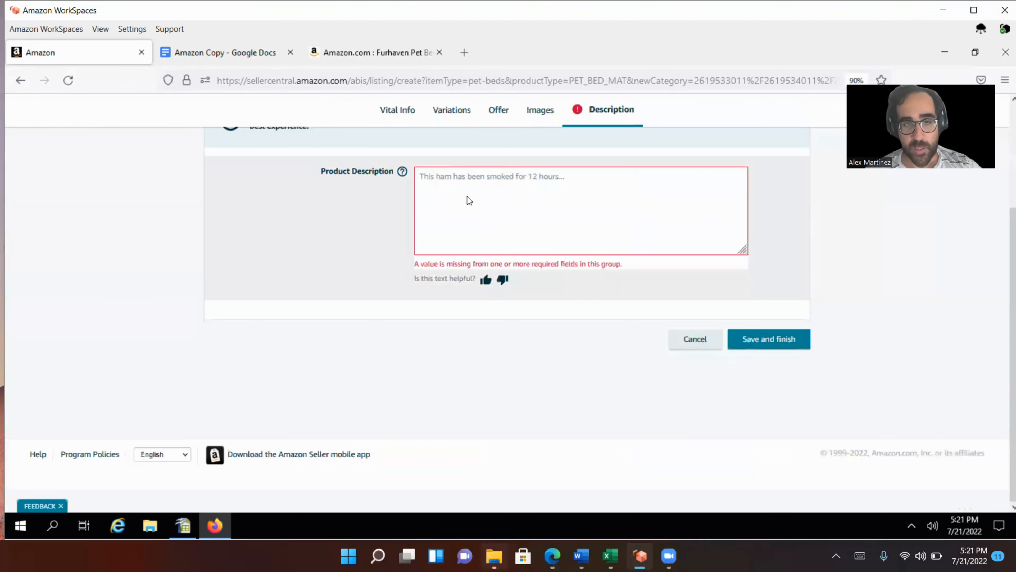
right_click(467, 197)
click(510, 290)
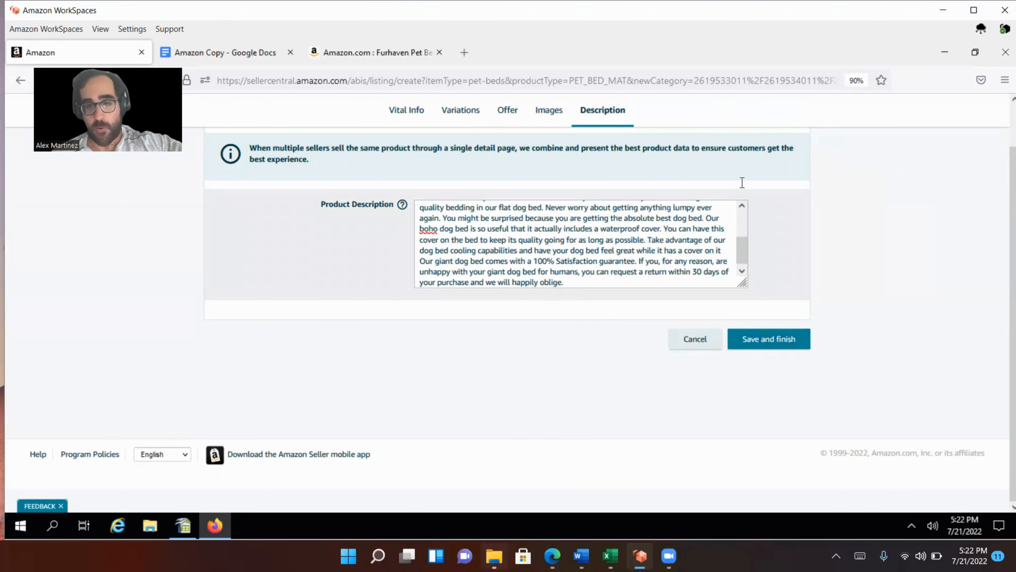
Turn on More attributes for the listing and go to the Key Product Features field in the Description section.
scroll(739, 184, up, 2)
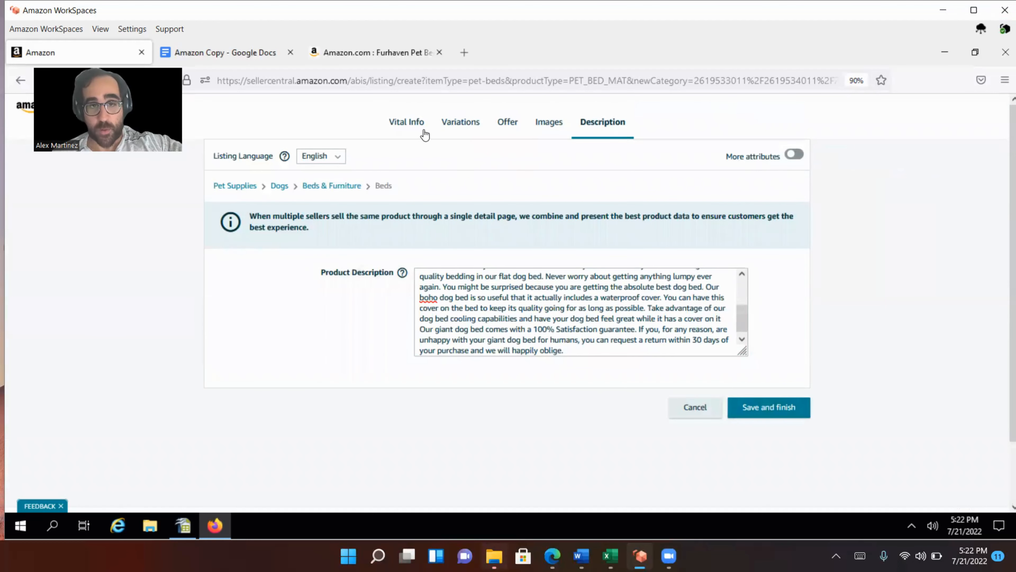
click(796, 157)
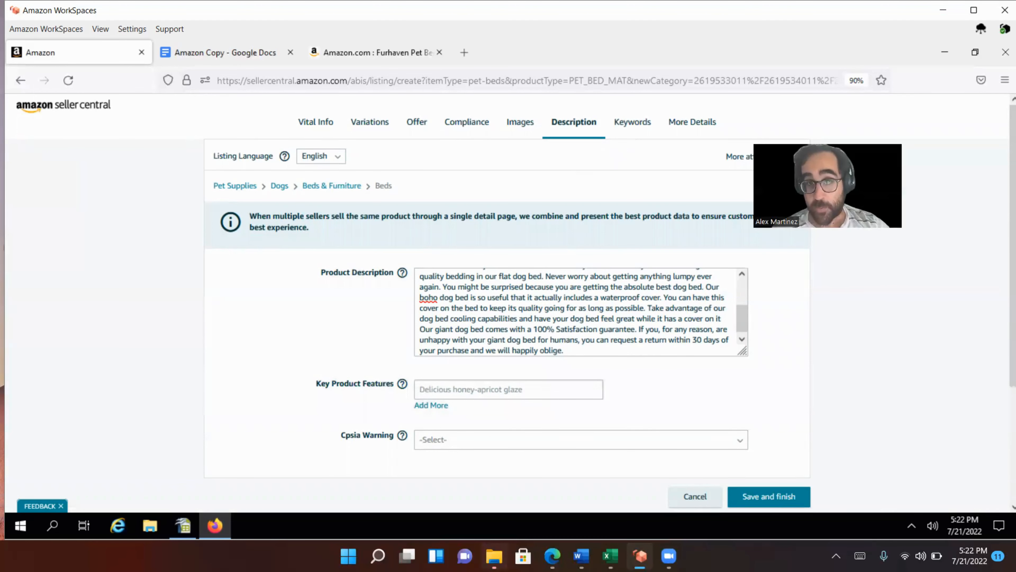
scroll(664, 183, down, 5)
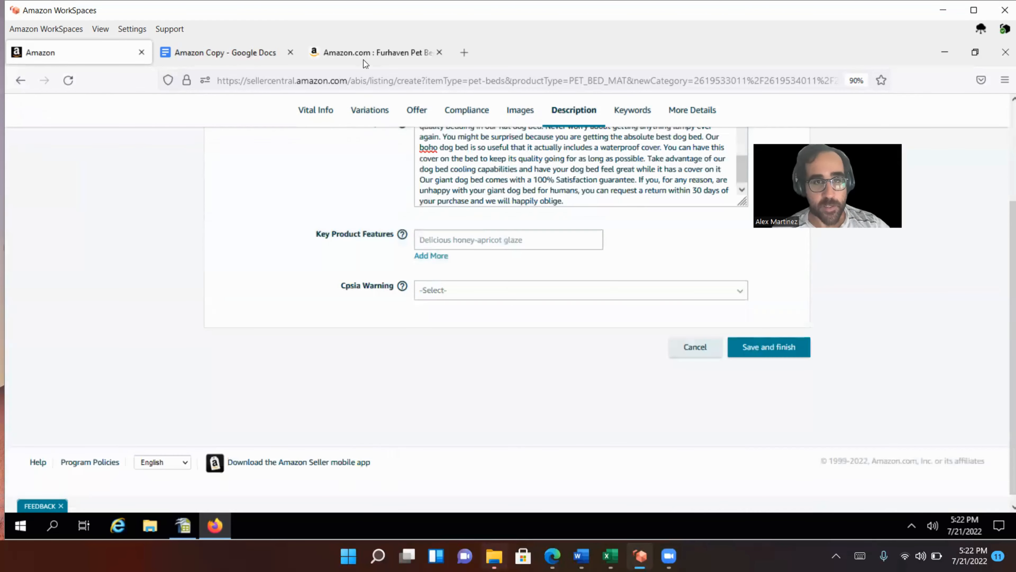
Copy the PACKAGE INCLUDES paragraph from the Amazon Copy Google Doc into the listing's first Key Product Features field.
click(255, 56)
scroll(279, 276, down, 2)
scroll(279, 276, up, 10)
scroll(278, 276, up, 8)
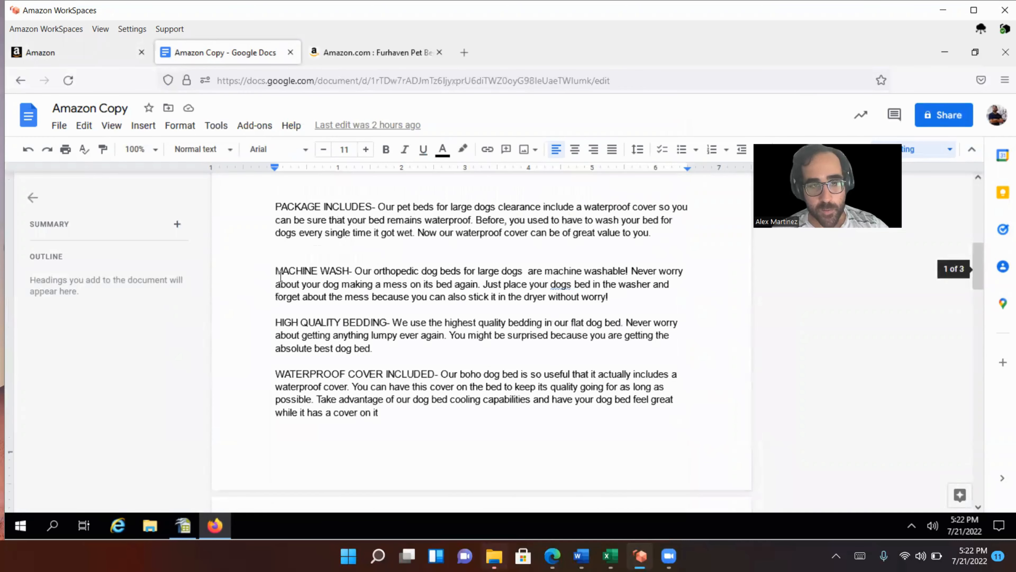
scroll(547, 347, down, 4)
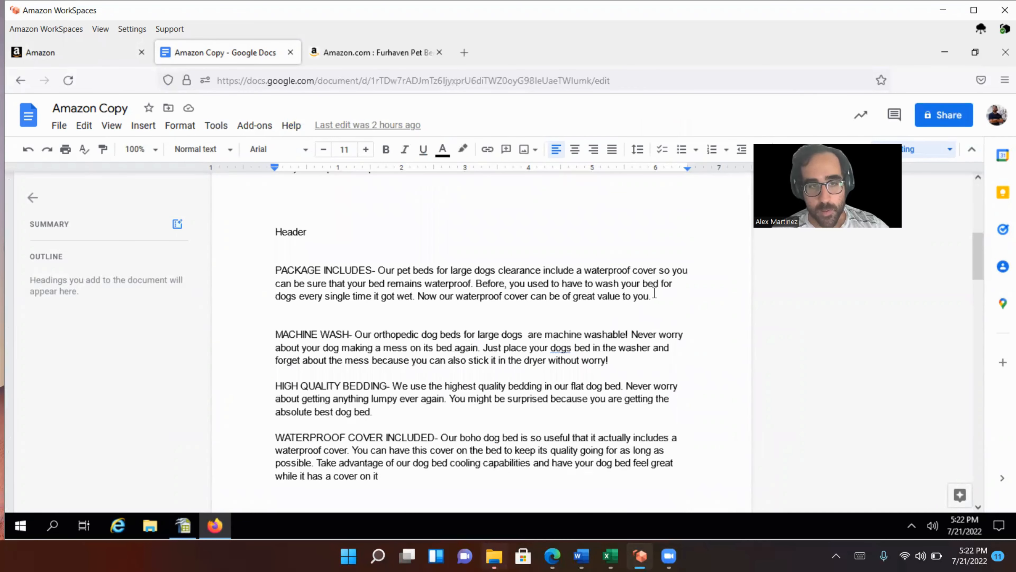
drag(656, 294, 243, 221)
drag(279, 256, 275, 268)
right_click(324, 290)
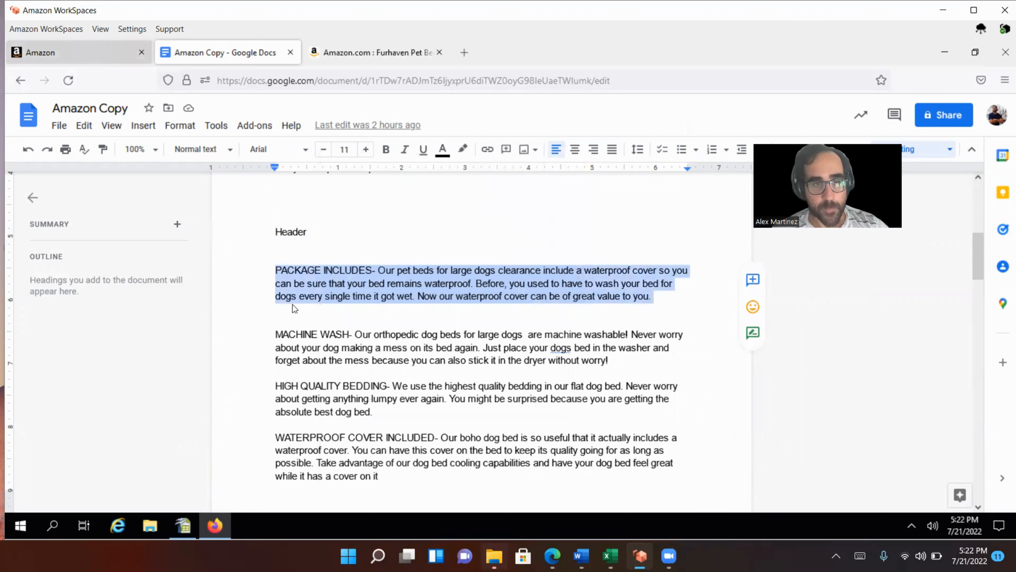
click(78, 52)
right_click(439, 236)
click(471, 334)
Add a second Key Product Features field and fill it with the MACHINE WASH paragraph copied from the Google Doc.
click(426, 256)
click(221, 52)
drag(609, 360, 275, 335)
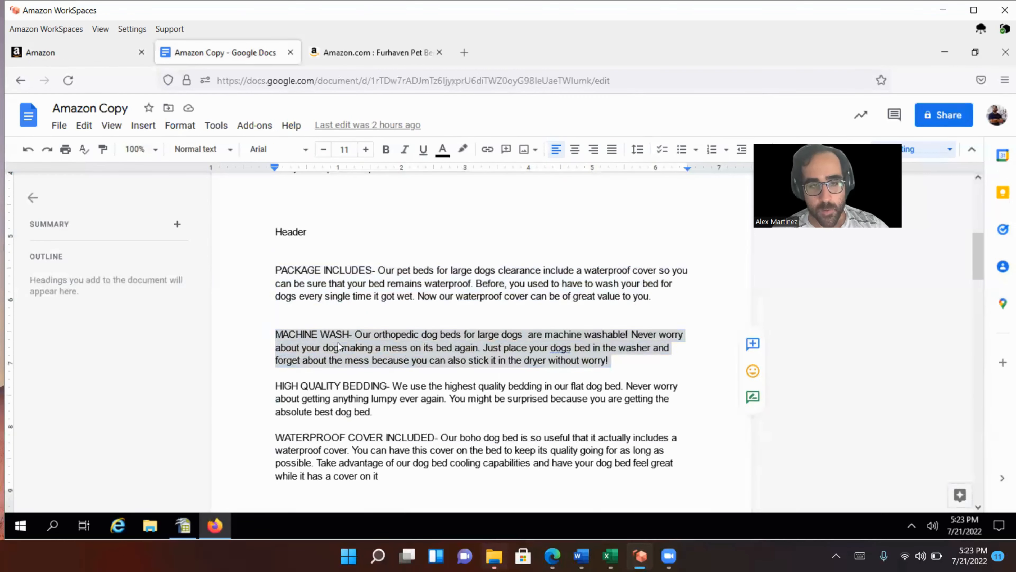
right_click(338, 343)
click(374, 183)
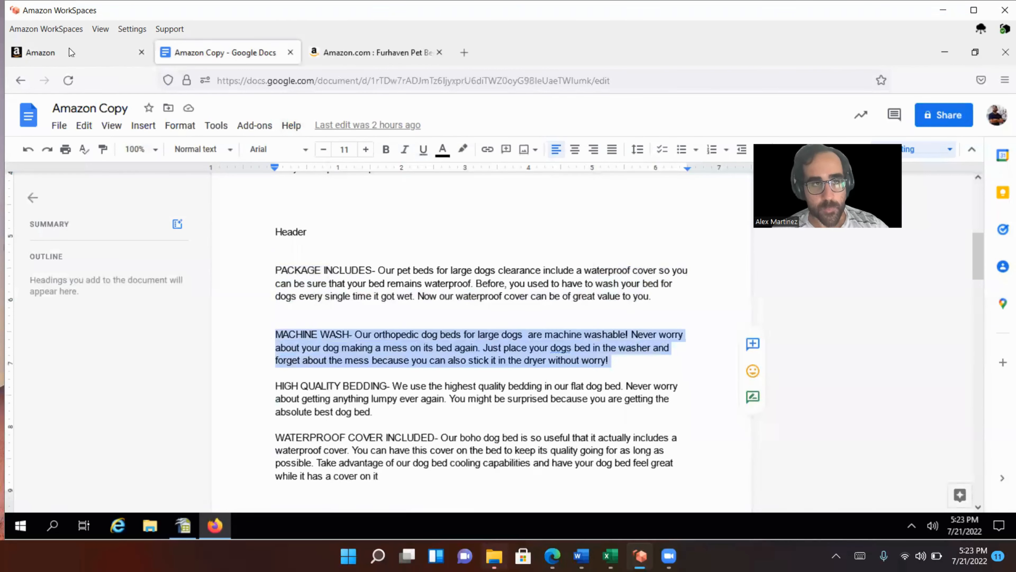
click(69, 48)
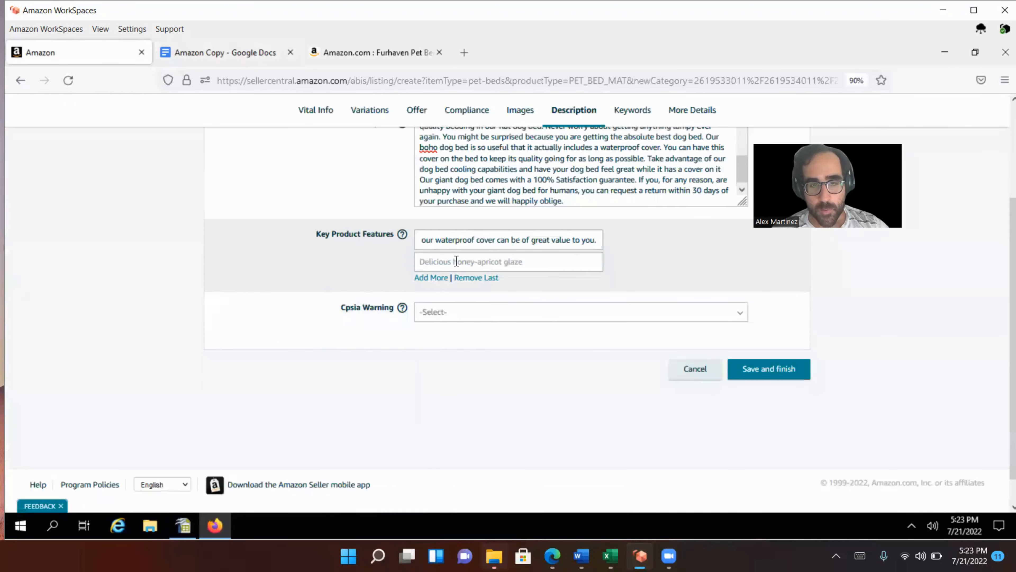
right_click(456, 262)
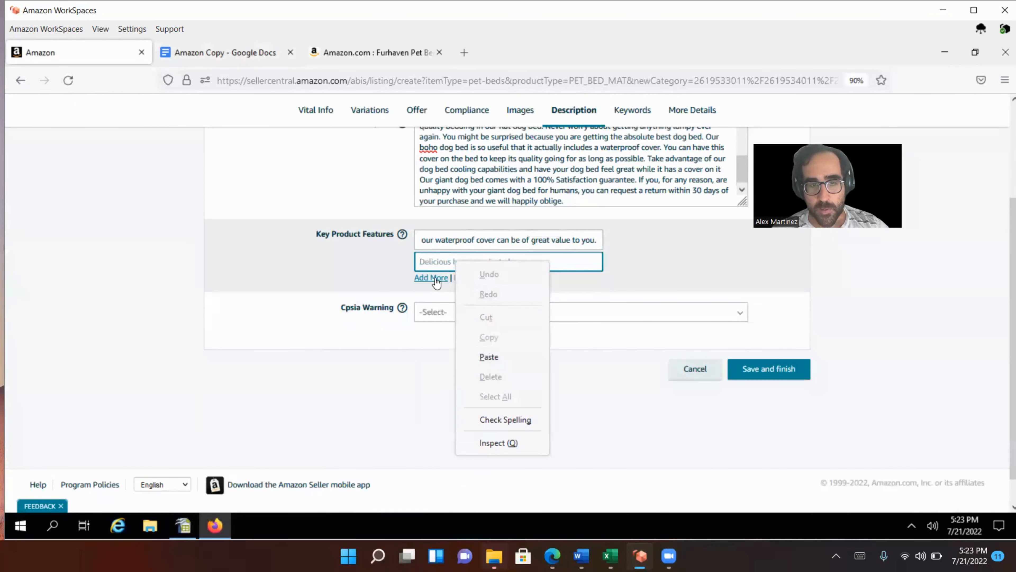
click(488, 357)
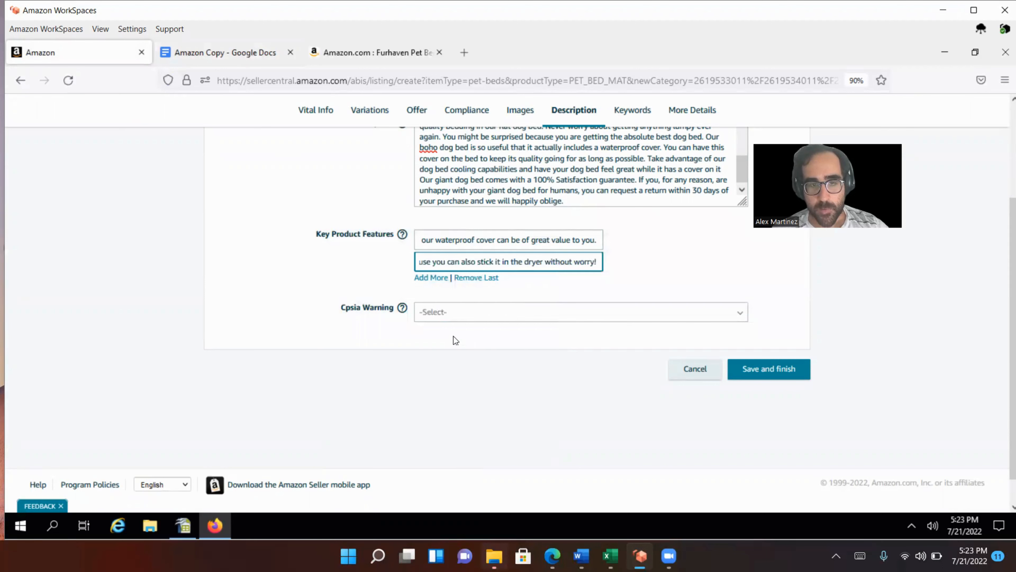
Add three more empty Key Product Features fields to the listing, making five in all.
click(422, 277)
click(429, 301)
click(431, 321)
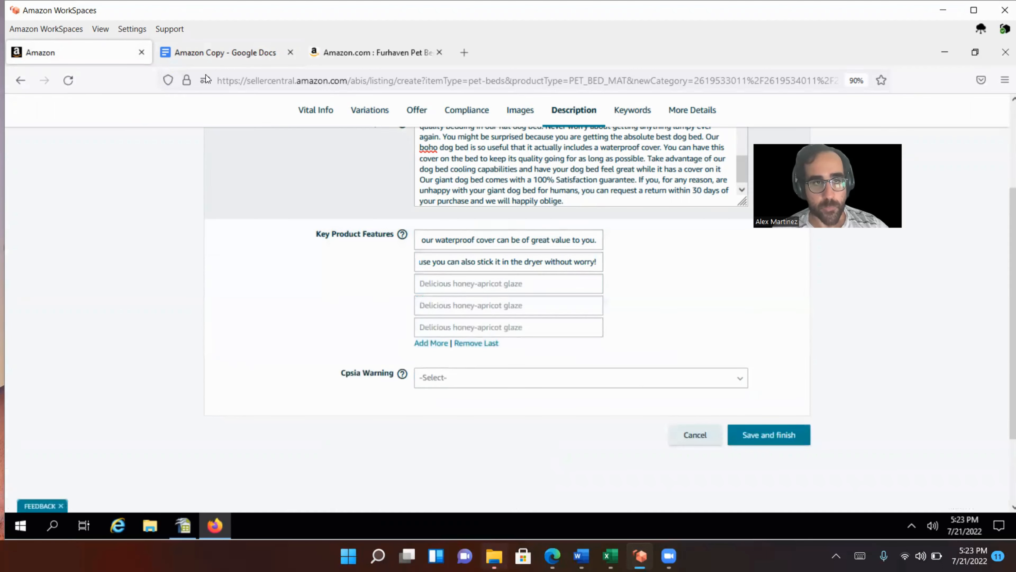
Copy the HIGH QUALITY BEDDING paragraph from the Google Doc into the third Key Product Features field.
click(205, 54)
drag(389, 411, 293, 383)
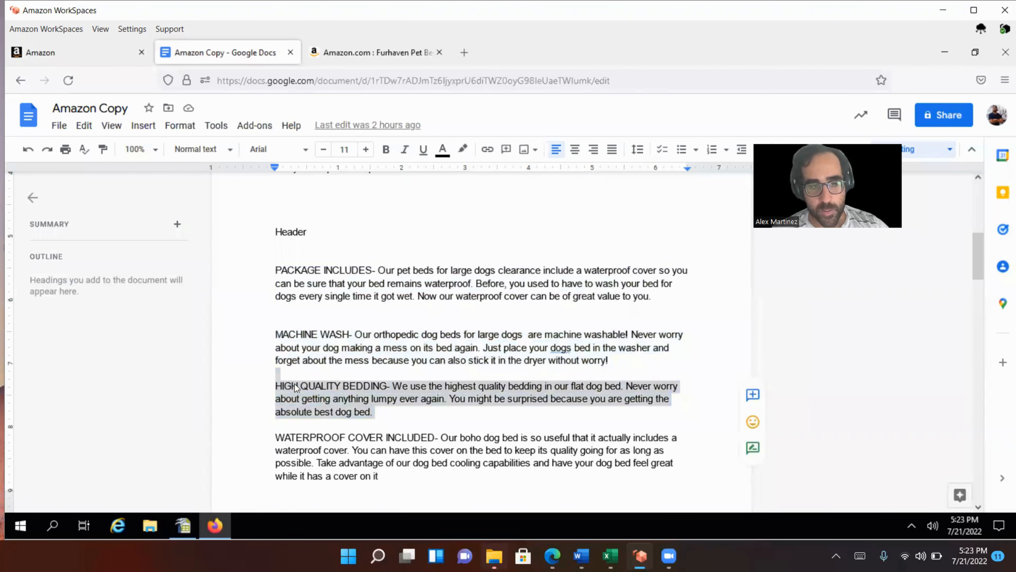
right_click(296, 388)
click(364, 413)
drag(374, 412, 273, 387)
right_click(318, 394)
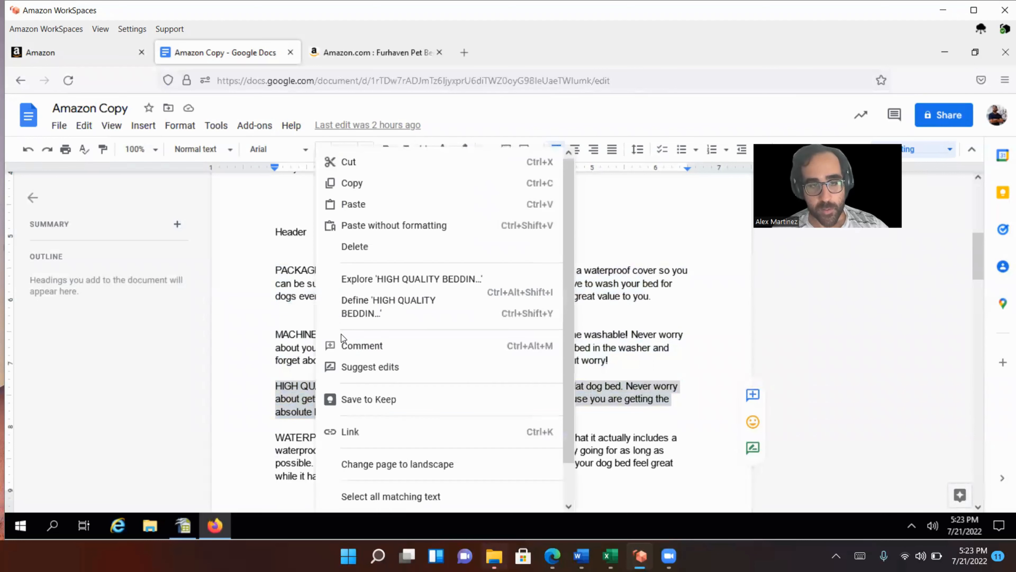
click(352, 186)
click(60, 52)
click(440, 281)
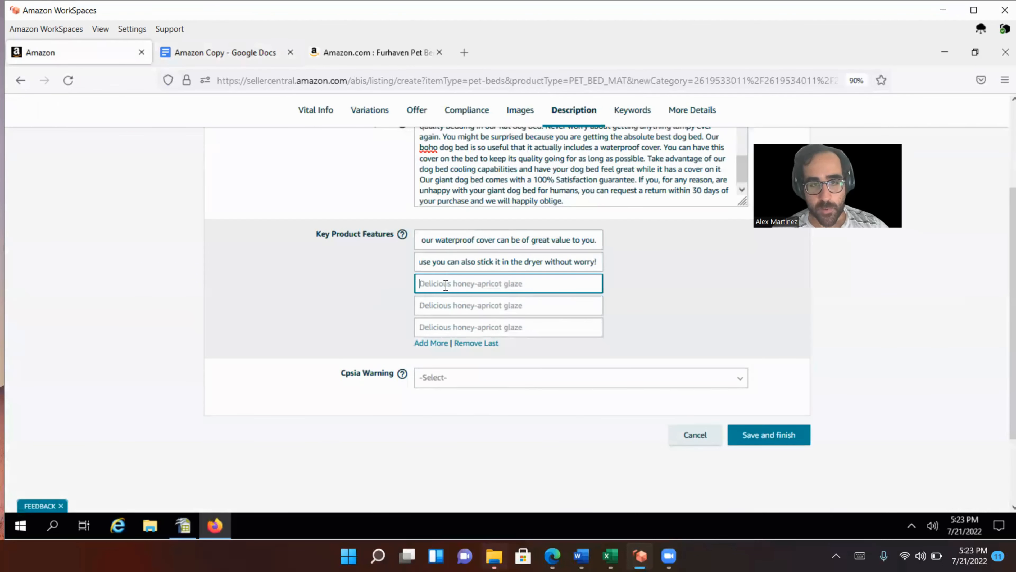
right_click(441, 283)
click(483, 381)
Copy the WATERPROOF COVER INCLUDED paragraph from the Google Doc into the fourth Key Product Features field.
click(220, 54)
scroll(408, 336, down, 3)
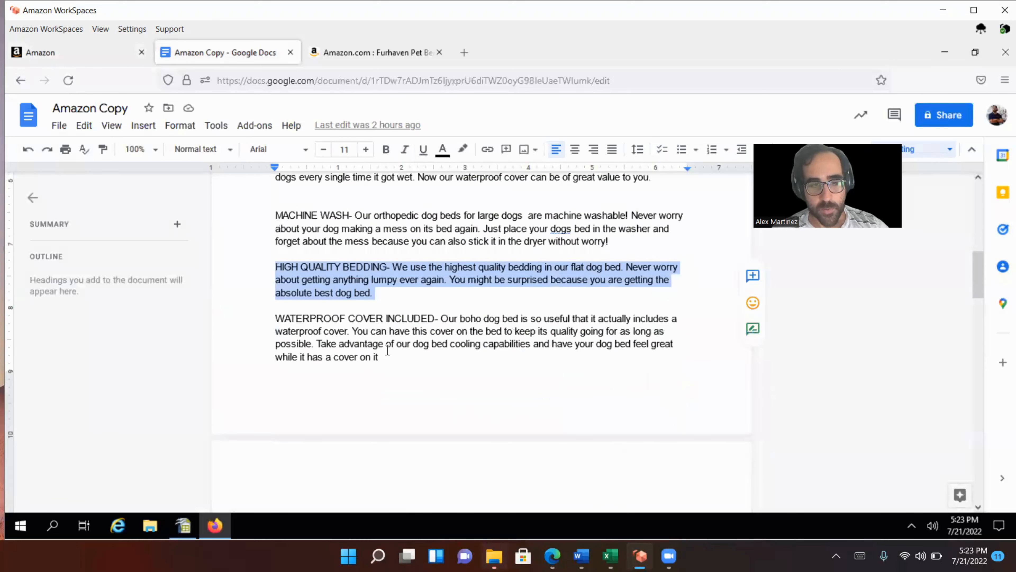
triple_click(279, 320)
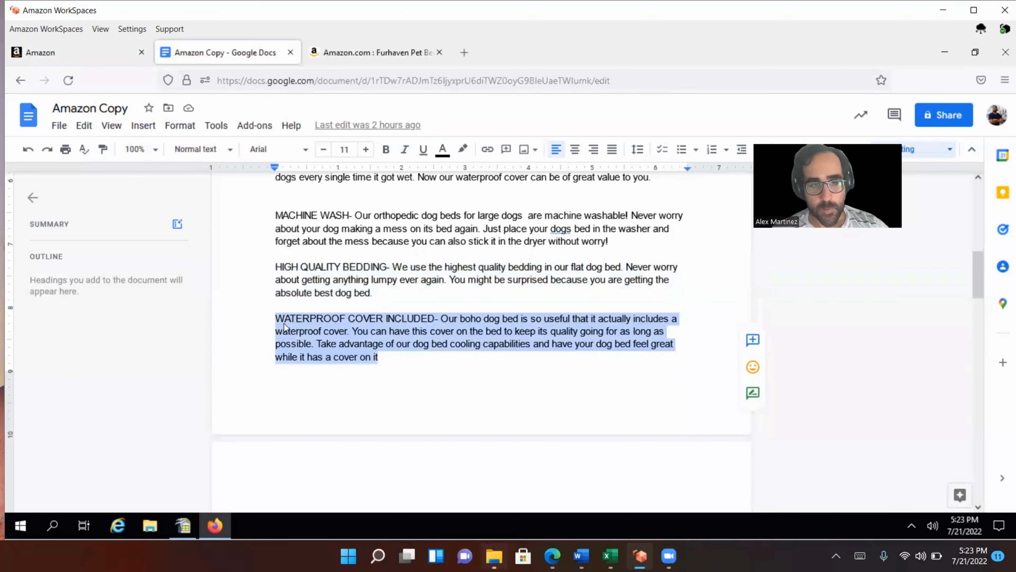
right_click(284, 323)
click(329, 182)
click(77, 47)
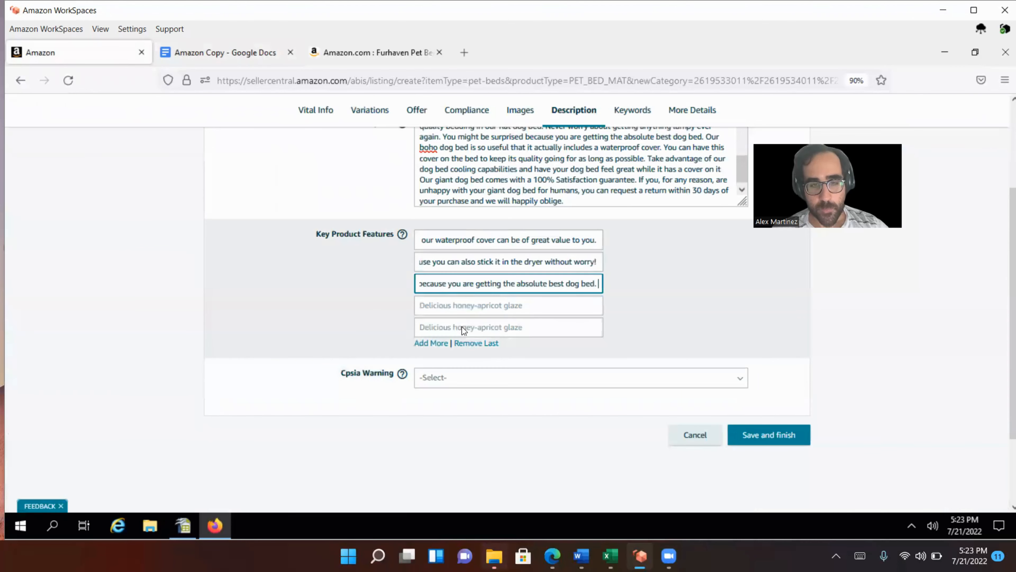
right_click(447, 310)
click(482, 405)
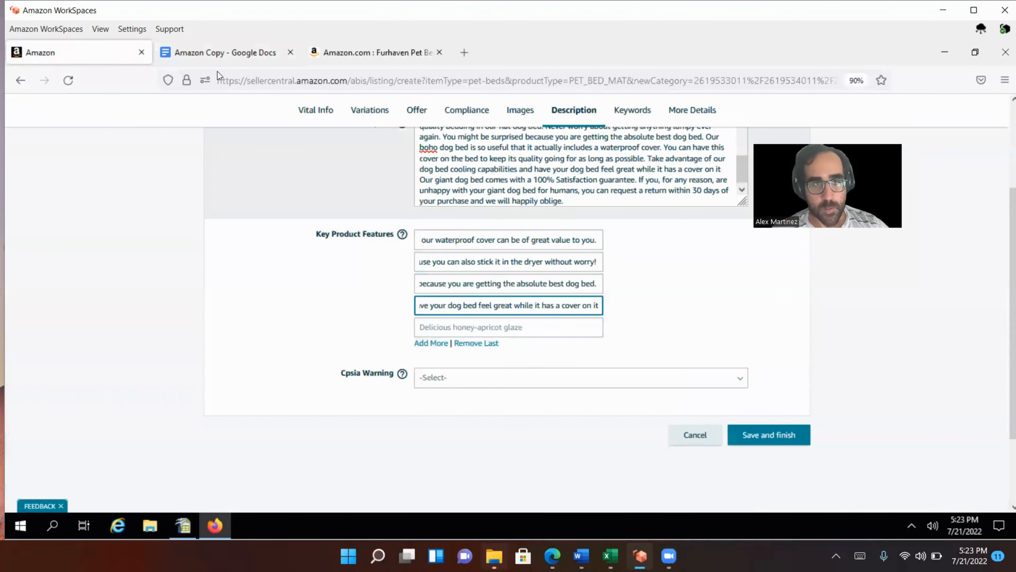
Copy the 100% SATISFACTION GUARANTEED paragraph from the Google Doc into the fifth Key Product Features field.
click(215, 63)
scroll(385, 352, down, 5)
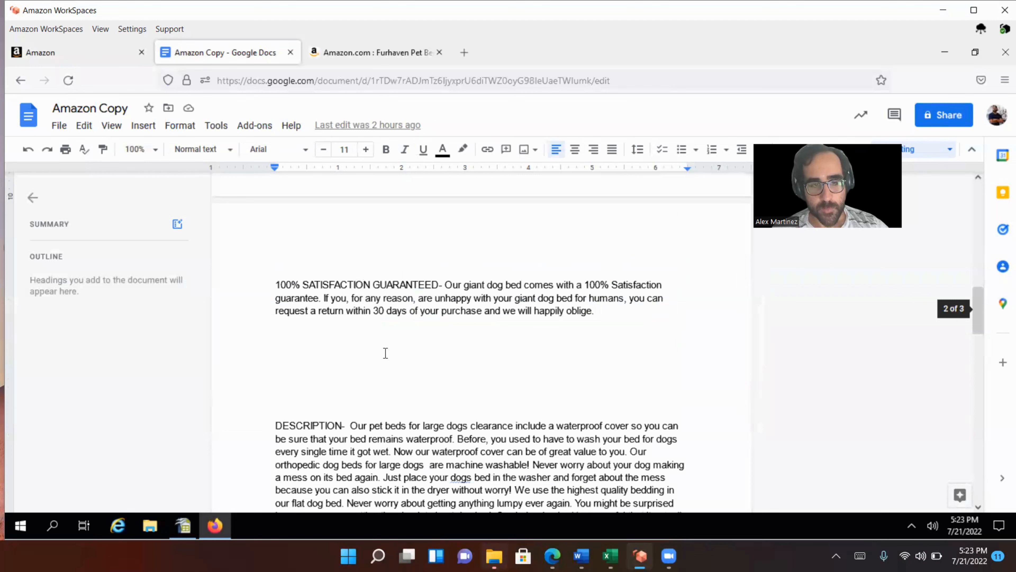
drag(596, 312, 270, 283)
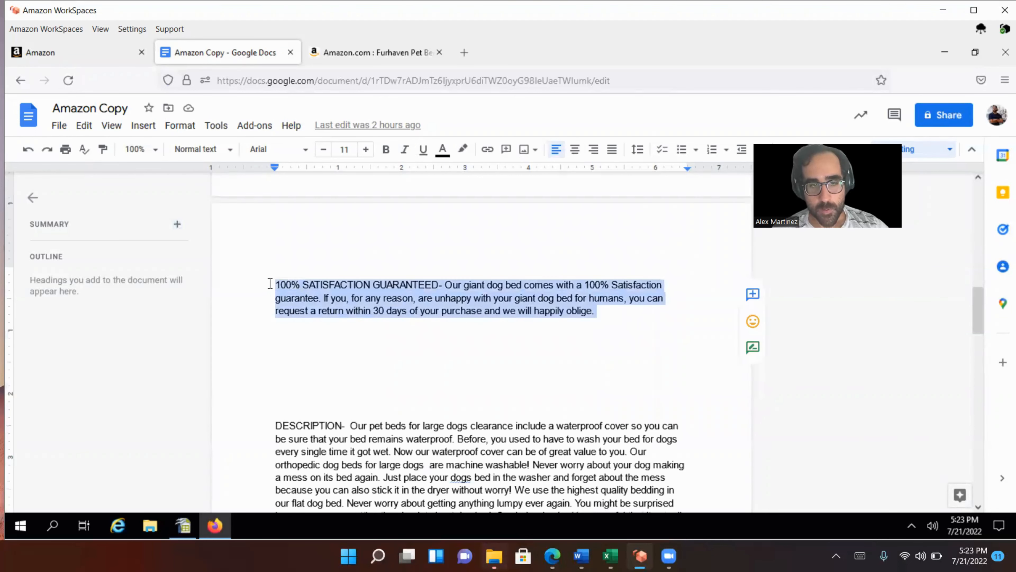
right_click(305, 291)
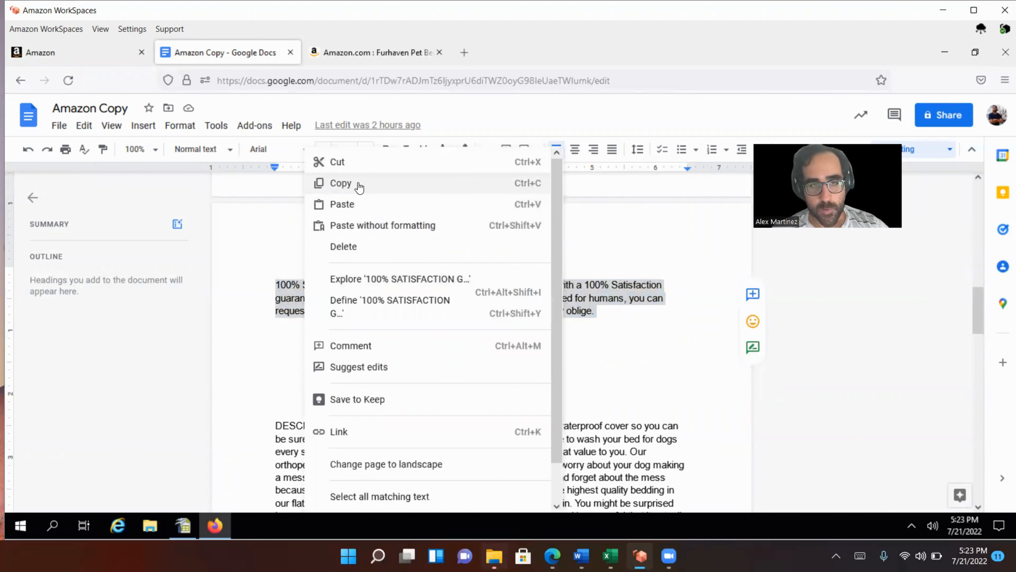
click(341, 183)
click(73, 47)
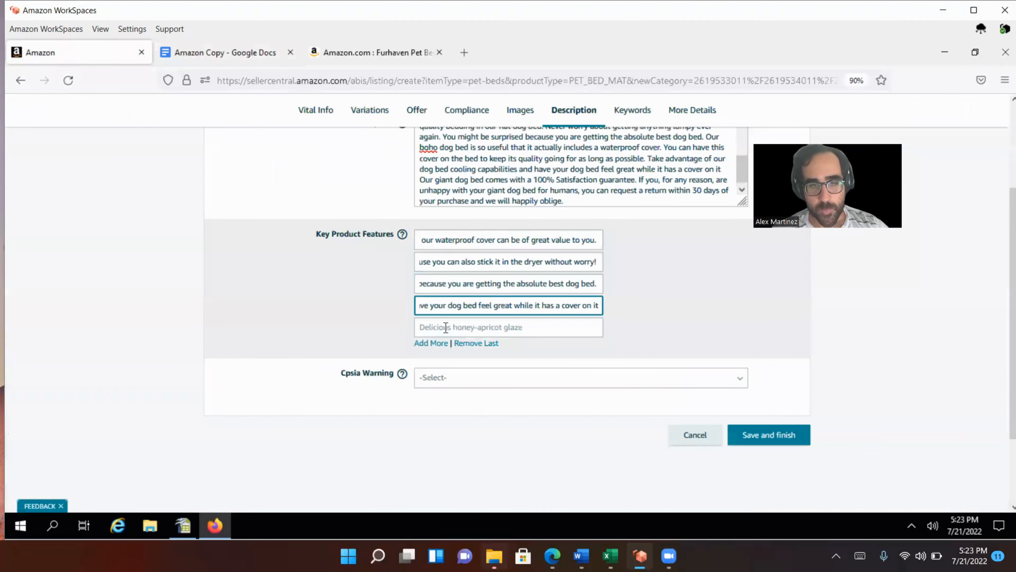
right_click(446, 327)
click(497, 421)
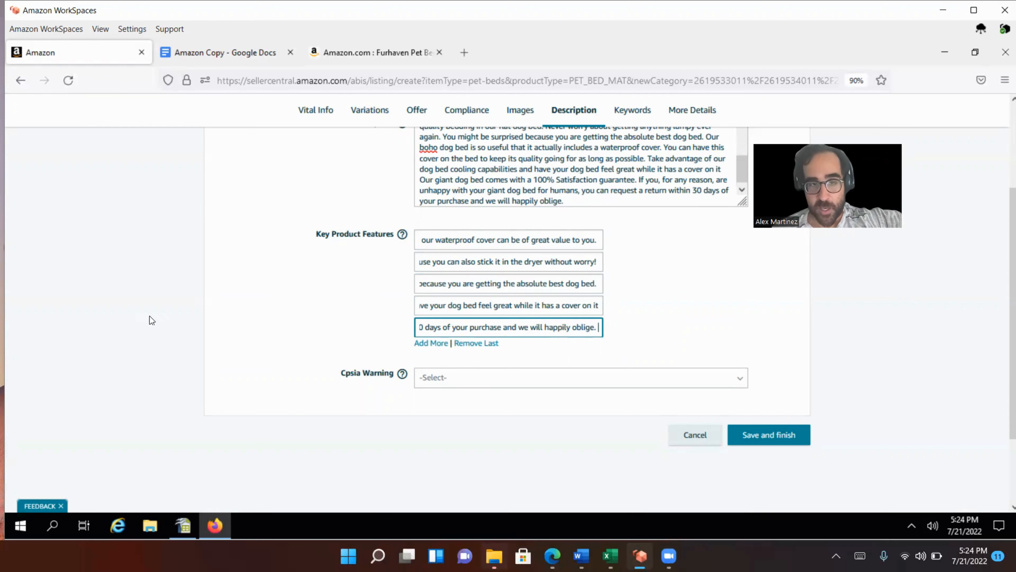
Set the listing's Cpsia Warning to NoWarningApplicable.
click(447, 379)
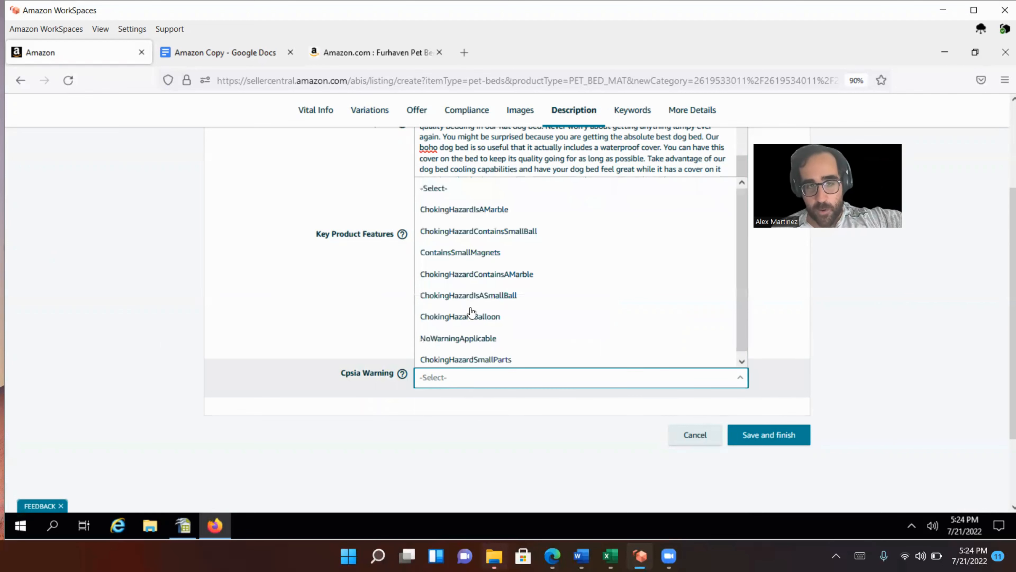
scroll(482, 317, down, 4)
click(480, 237)
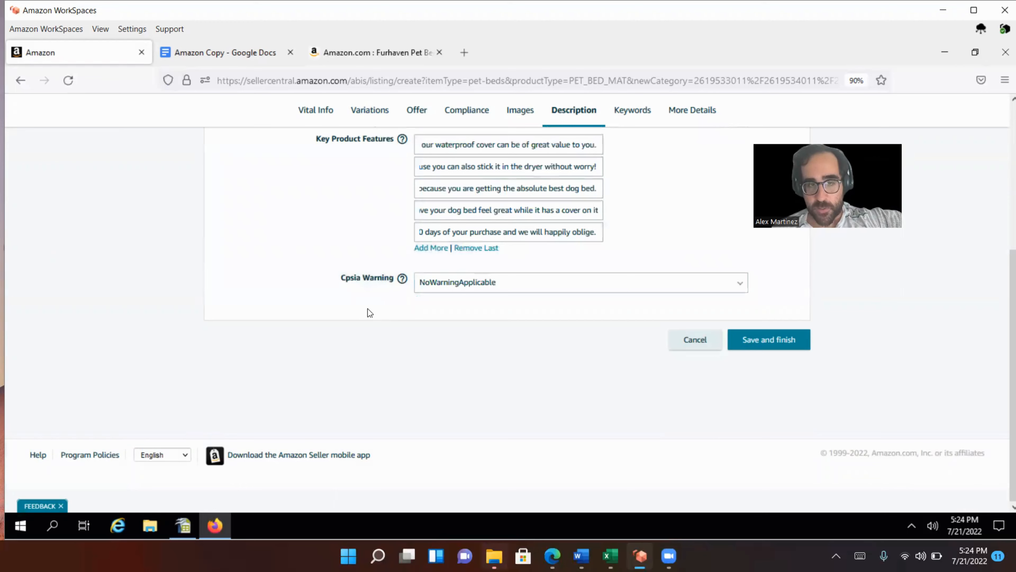
scroll(365, 314, up, 2)
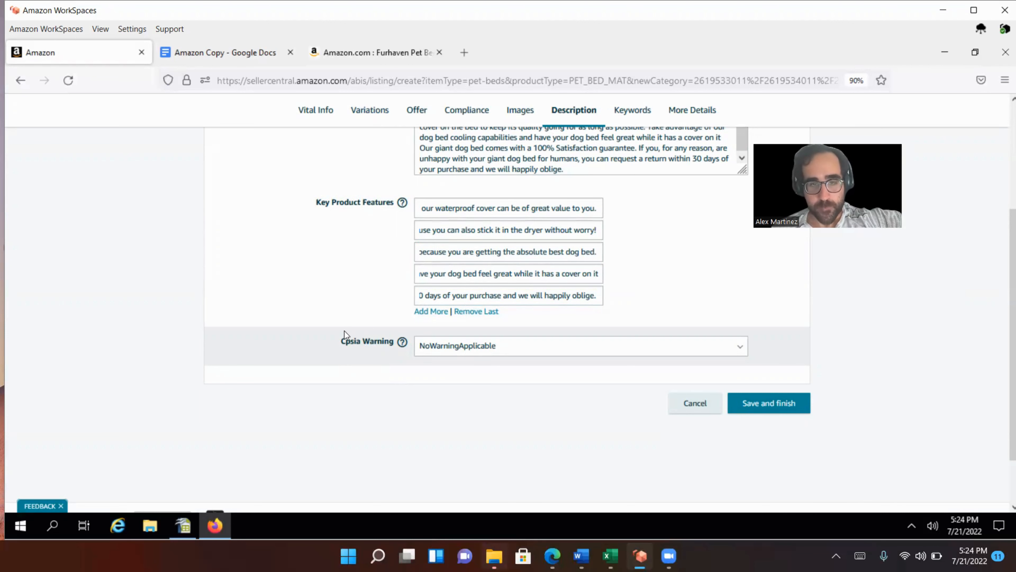
Set the listing's Size Map to XL and its Size to Crazy Big in the vital info.
scroll(345, 330, up, 5)
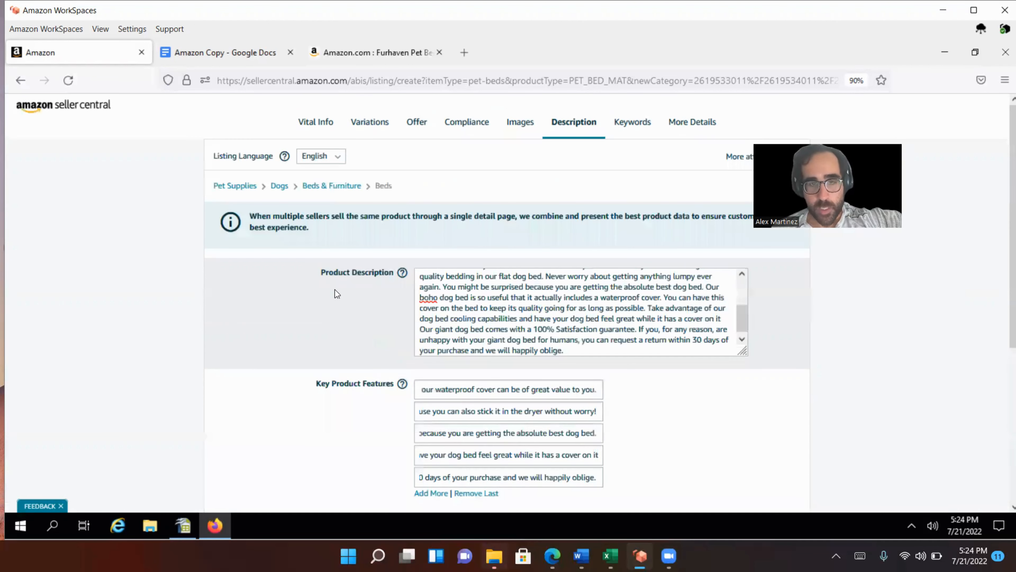
click(318, 134)
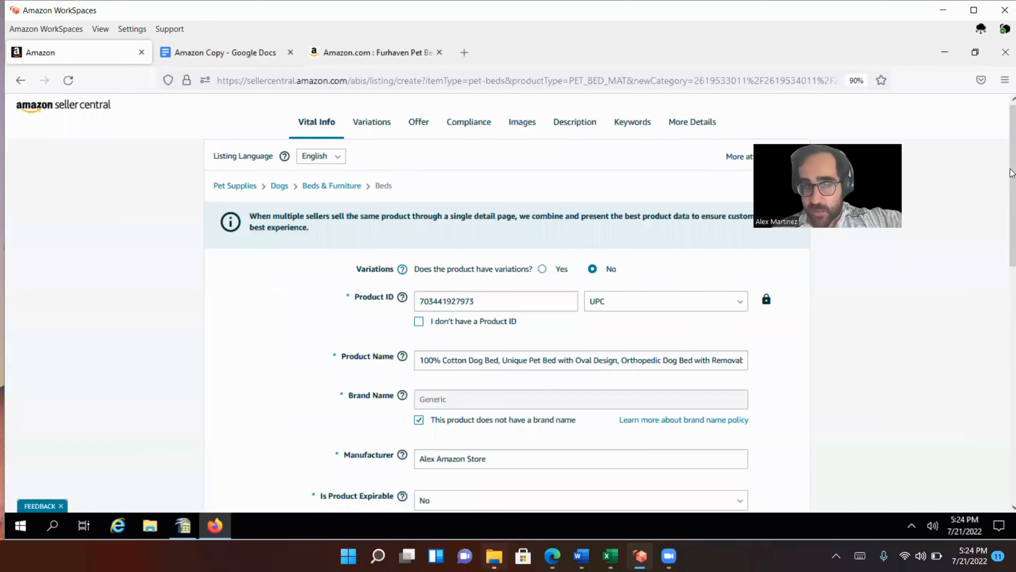
scroll(1000, 287, down, 5)
scroll(1000, 288, down, 2)
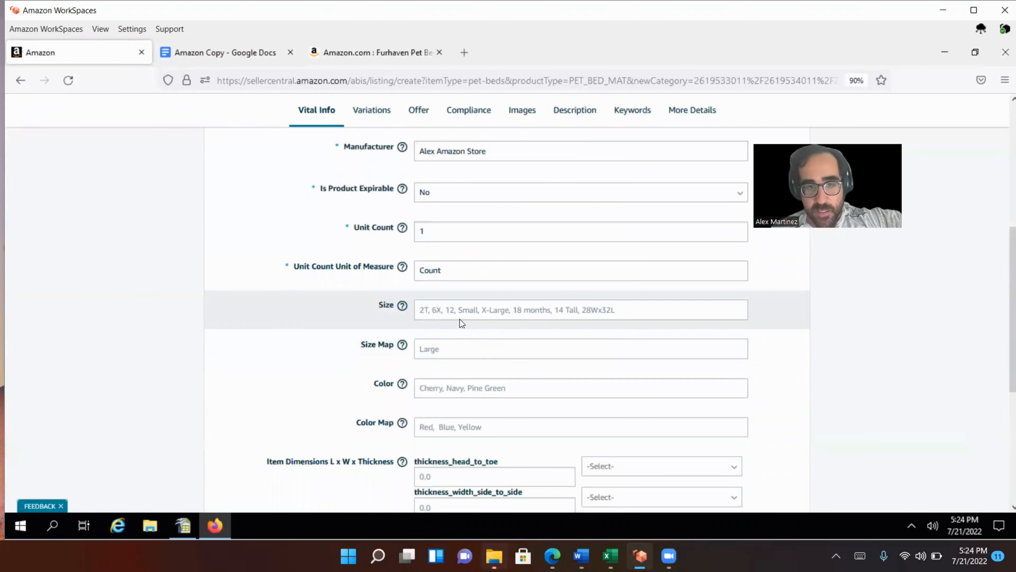
click(440, 355)
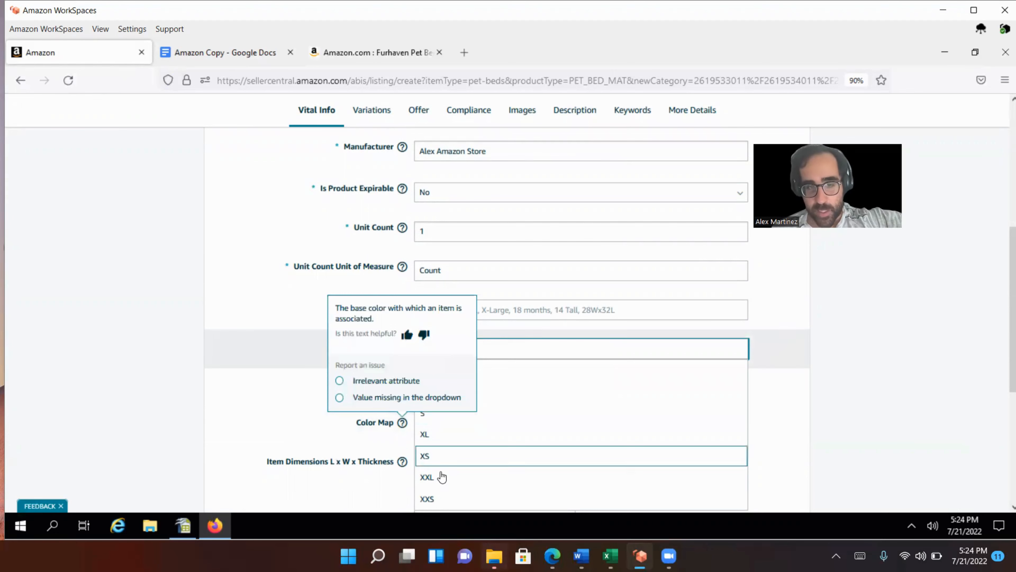
click(455, 435)
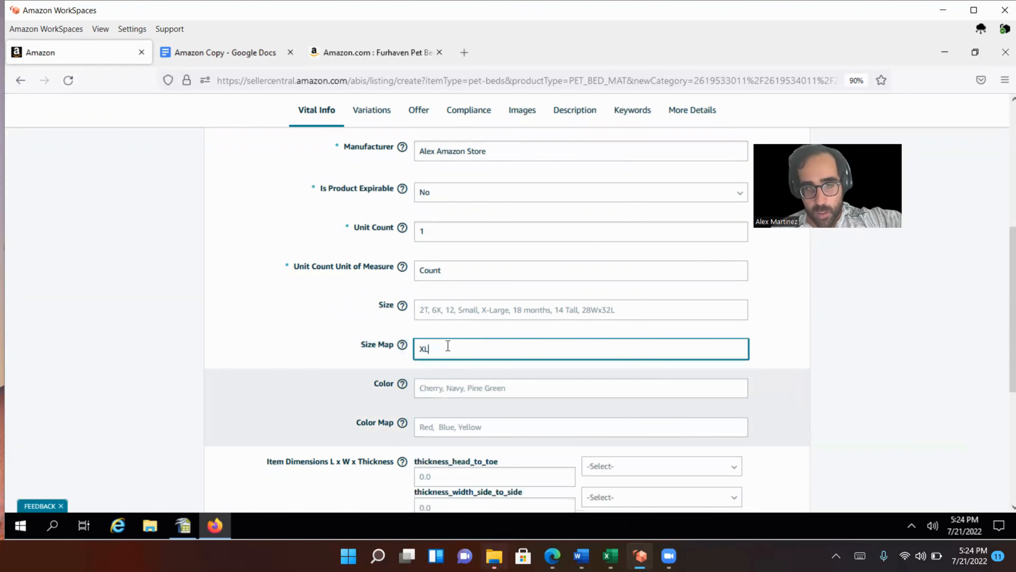
click(448, 312)
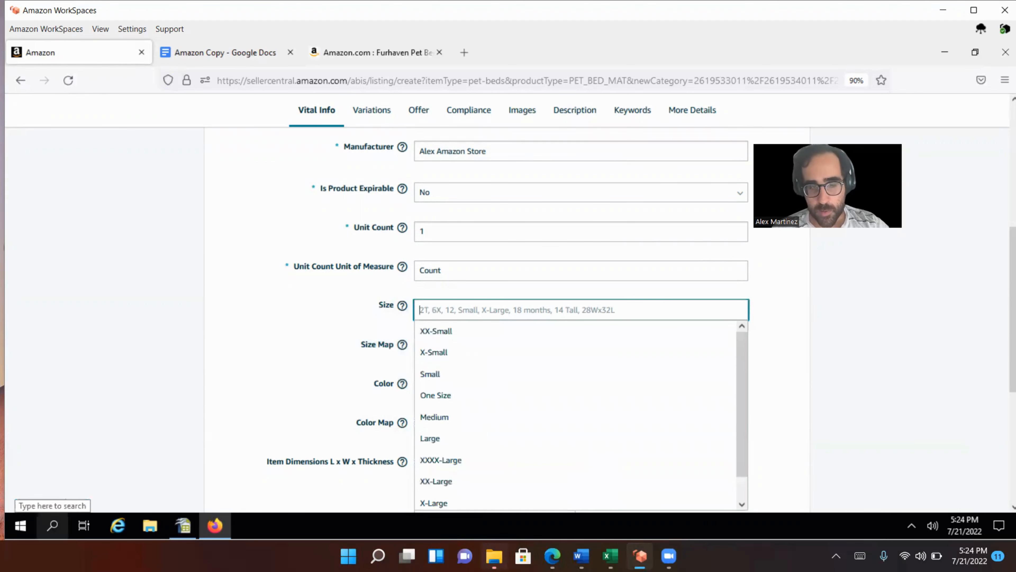
text(Crazy Big)
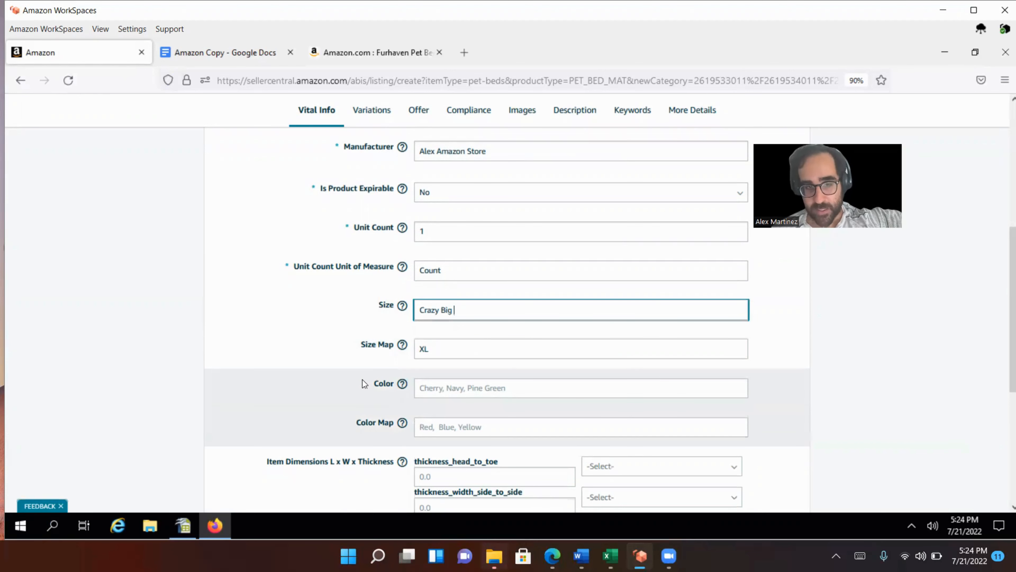
Set the dog bed's Color to Fire Red and its Color Map to Red.
click(466, 396)
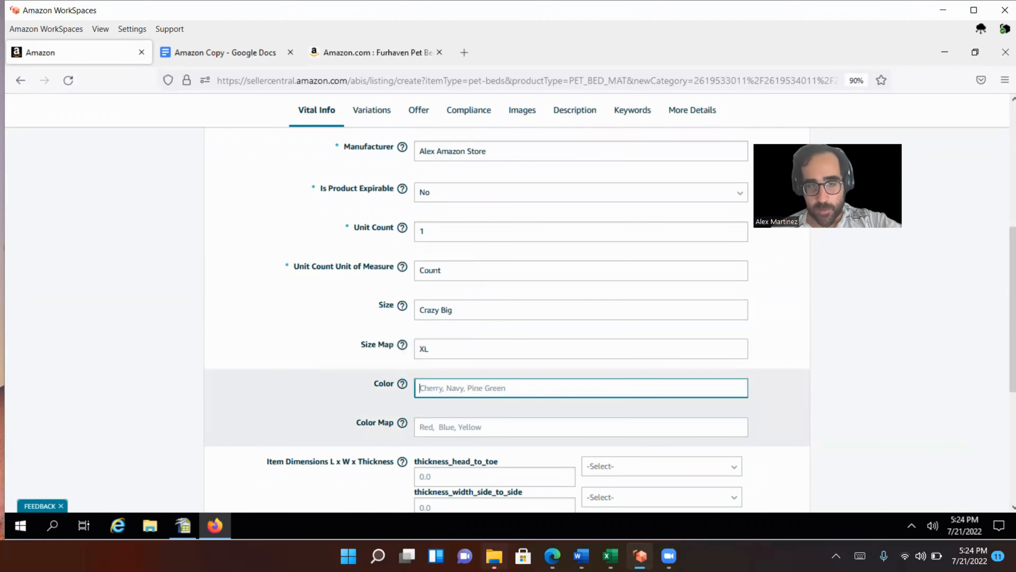
text(Fire Red)
key(Tab)
text(Red)
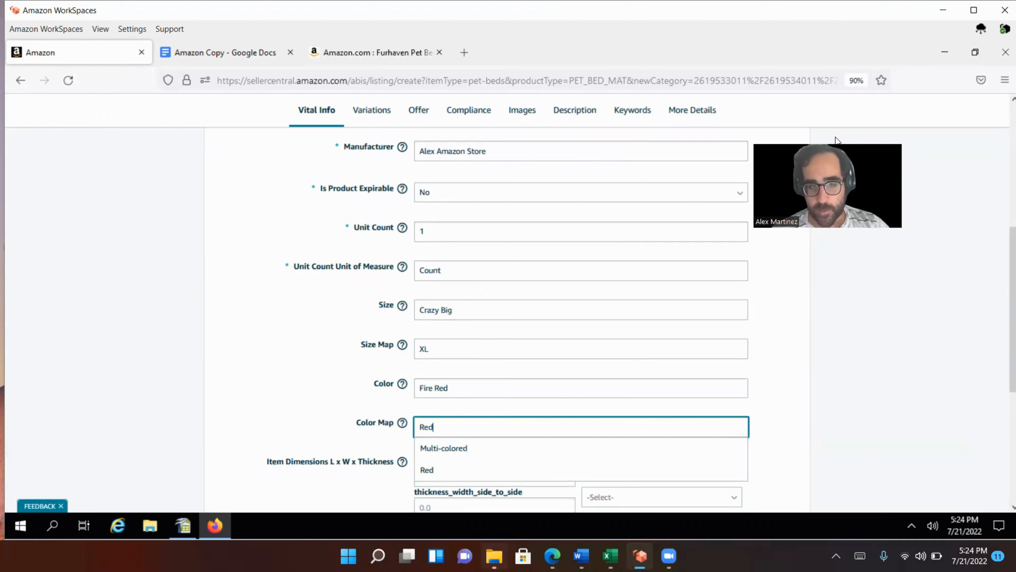
click(457, 470)
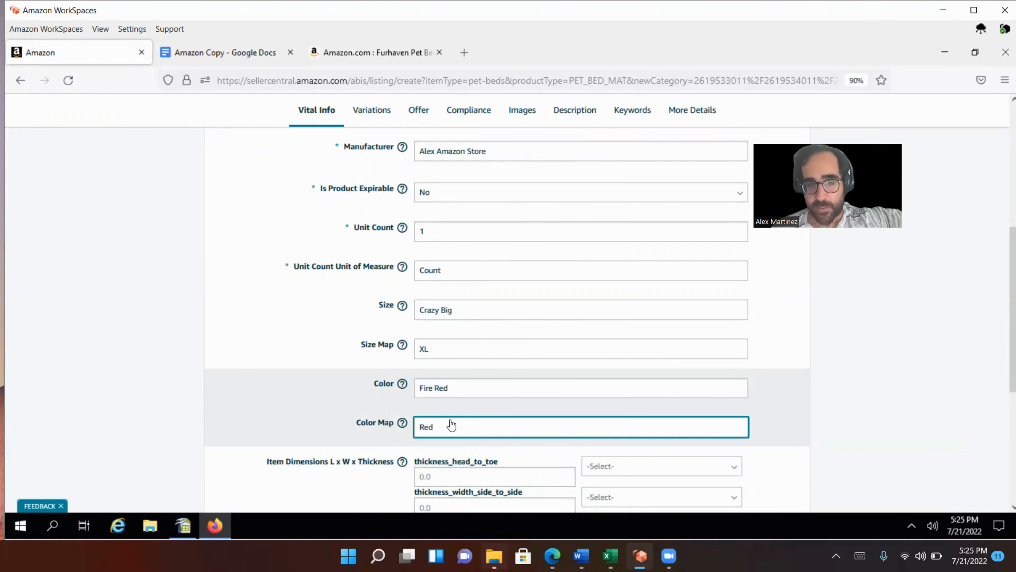
Examine the item dimension fields in the vital info and the variation types available for the listing.
scroll(397, 355, down, 5)
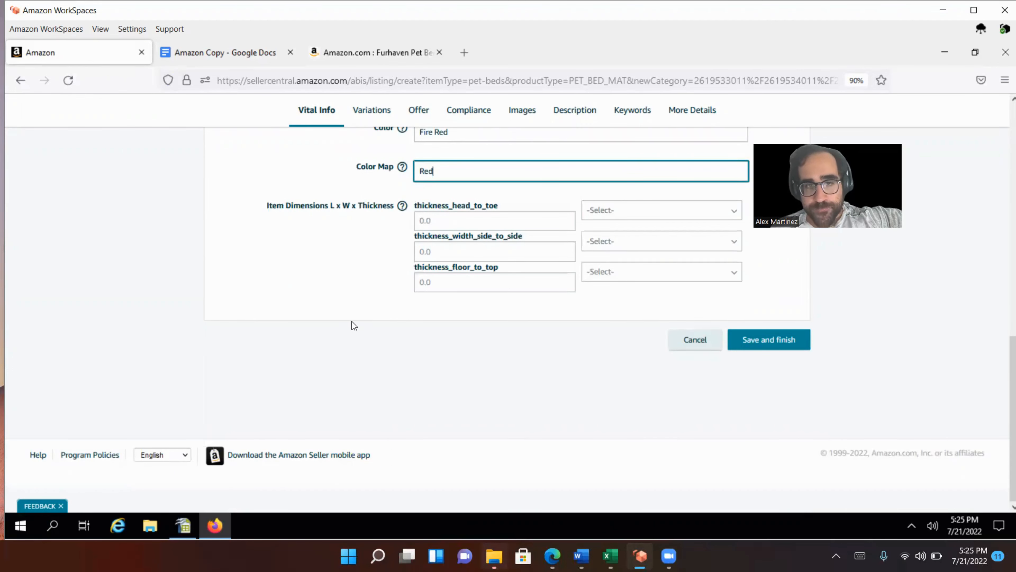
scroll(340, 320, up, 4)
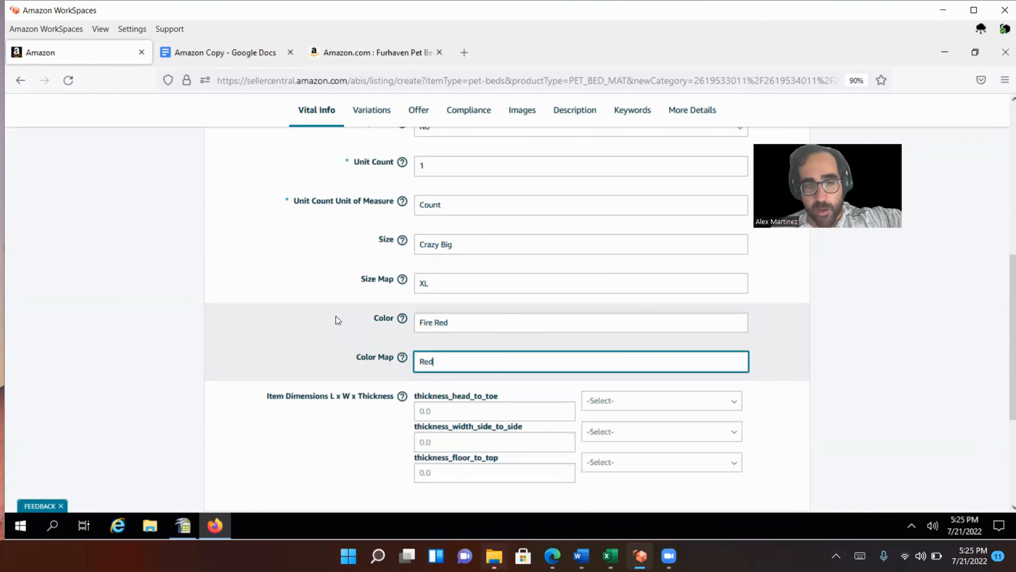
scroll(324, 306, up, 8)
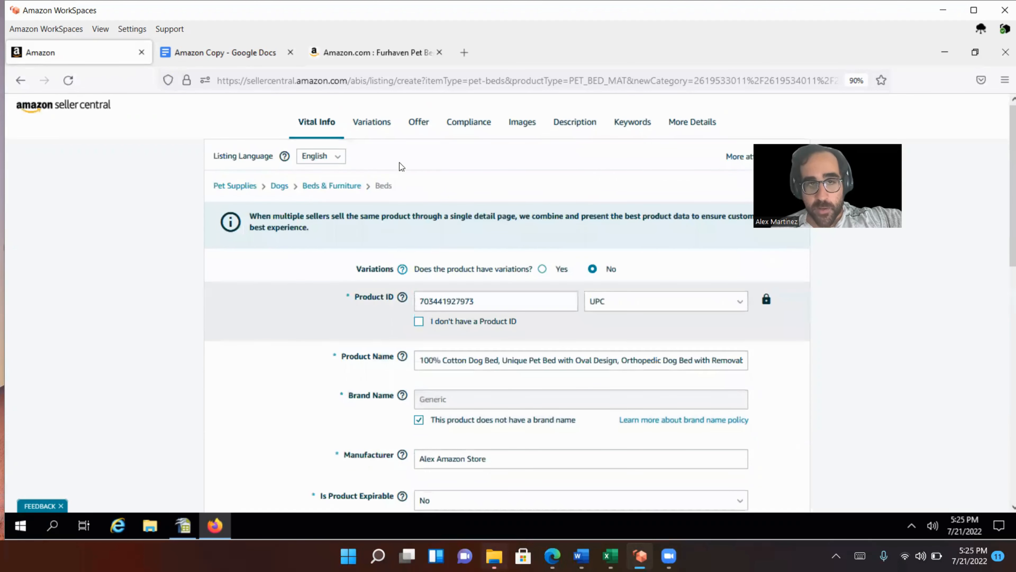
click(369, 127)
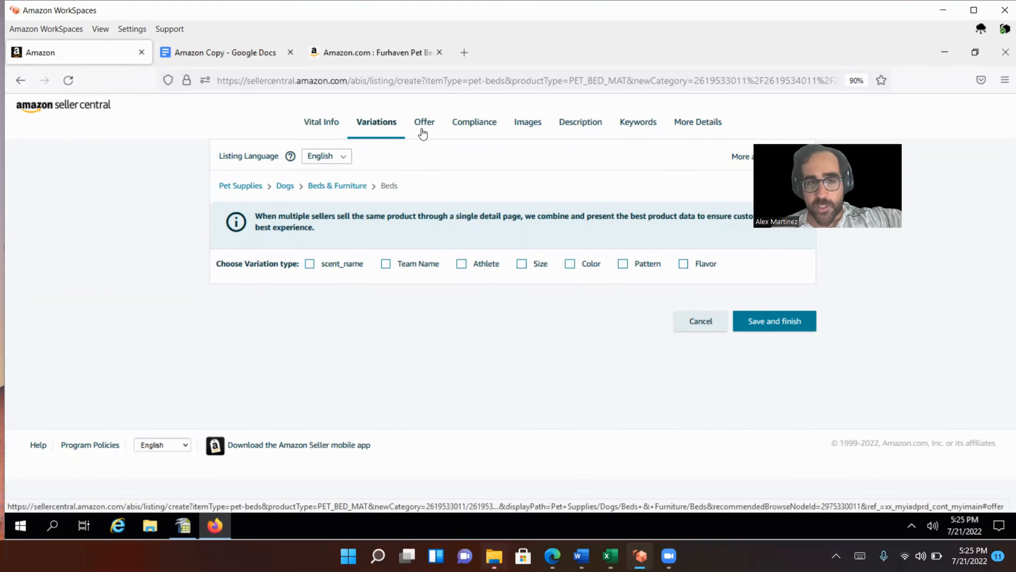
Review the offer's shipping template, pricing, sale date, condition and fulfillment channel fields.
click(423, 133)
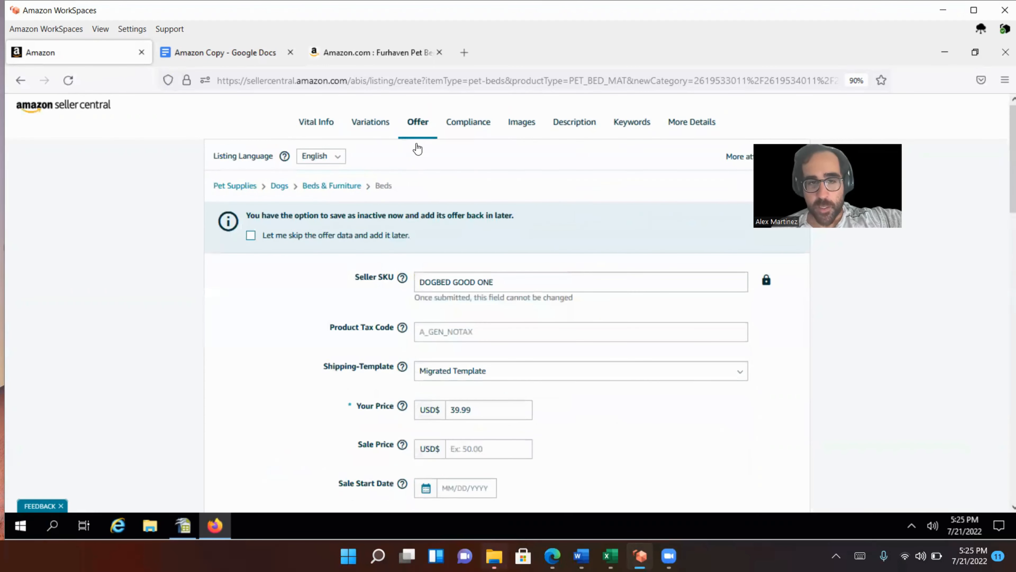
scroll(410, 242, down, 3)
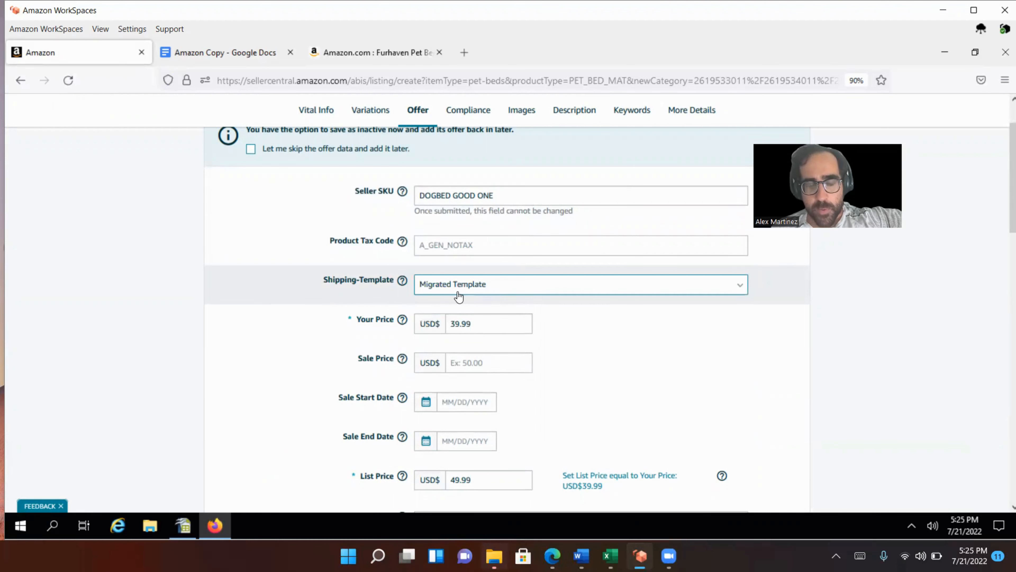
scroll(528, 288, down, 6)
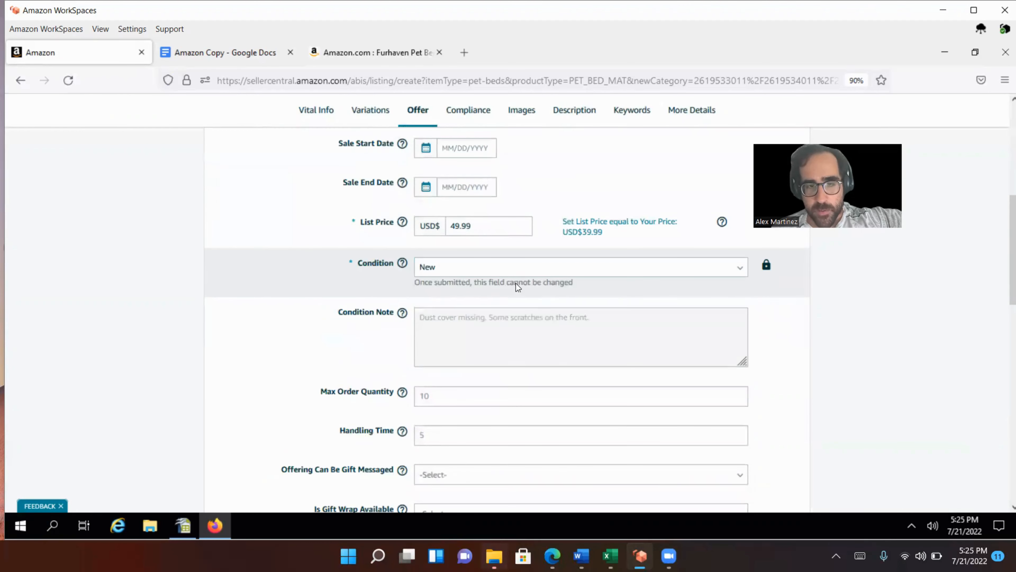
scroll(516, 282, down, 8)
scroll(515, 286, down, 2)
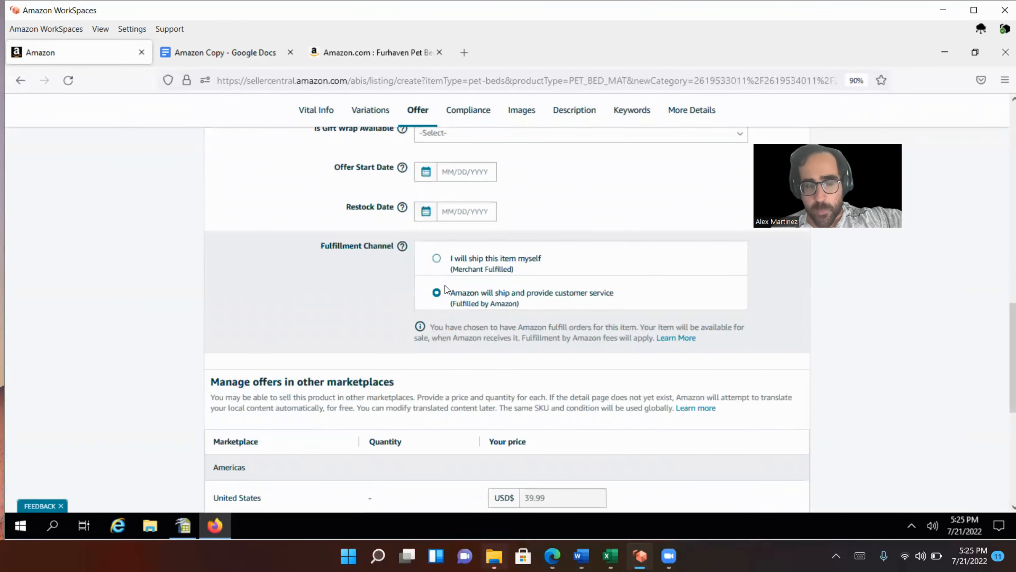
scroll(445, 285, up, 8)
scroll(421, 281, up, 5)
click(463, 256)
scroll(466, 277, up, 2)
click(482, 286)
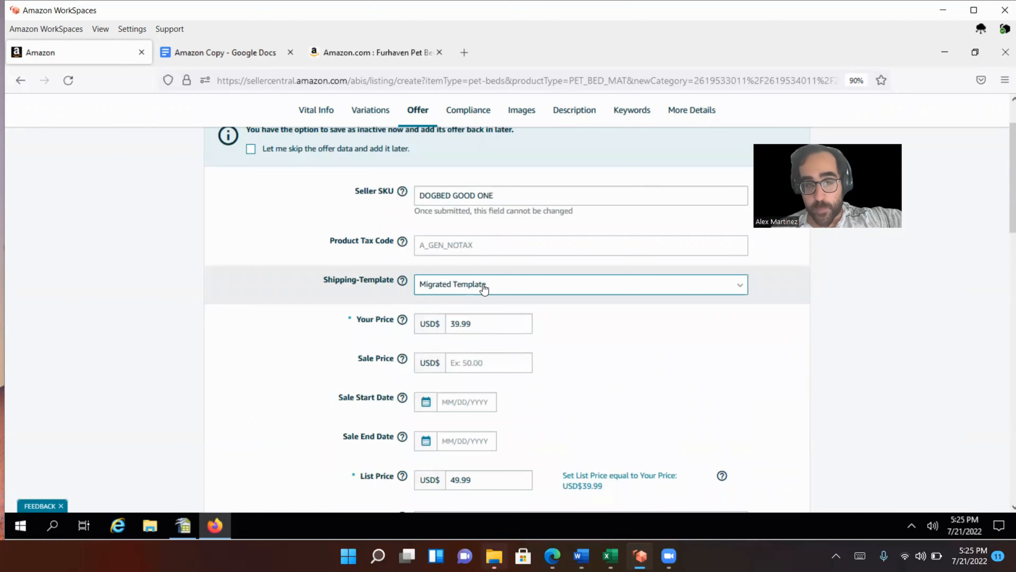
scroll(485, 286, down, 2)
scroll(496, 284, down, 1)
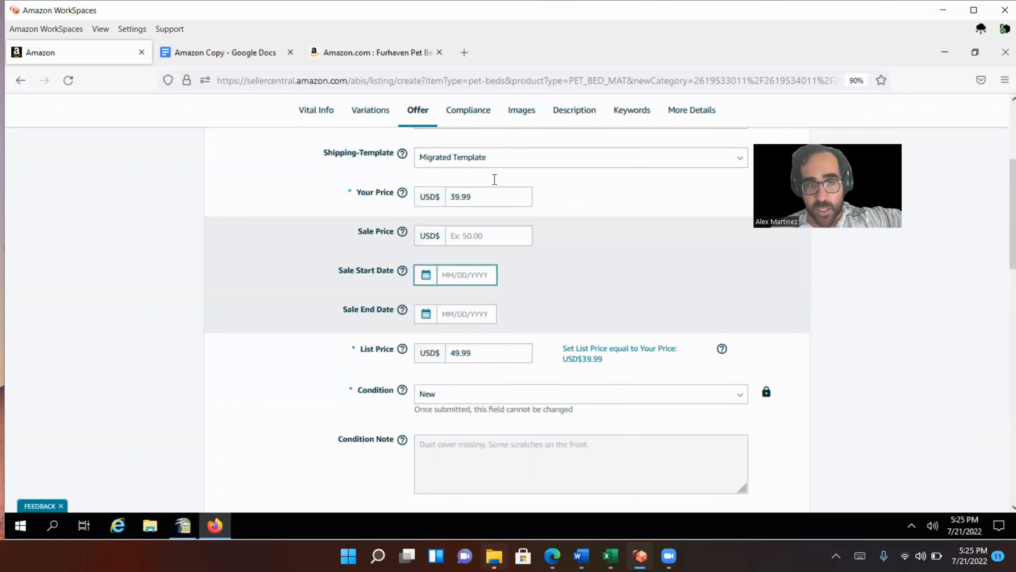
click(495, 204)
click(490, 239)
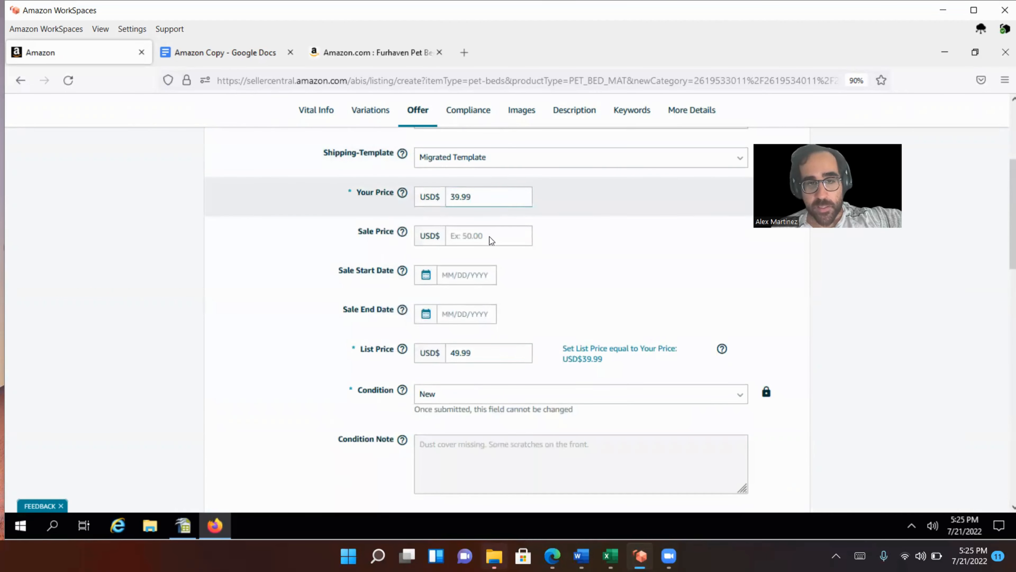
click(22, 296)
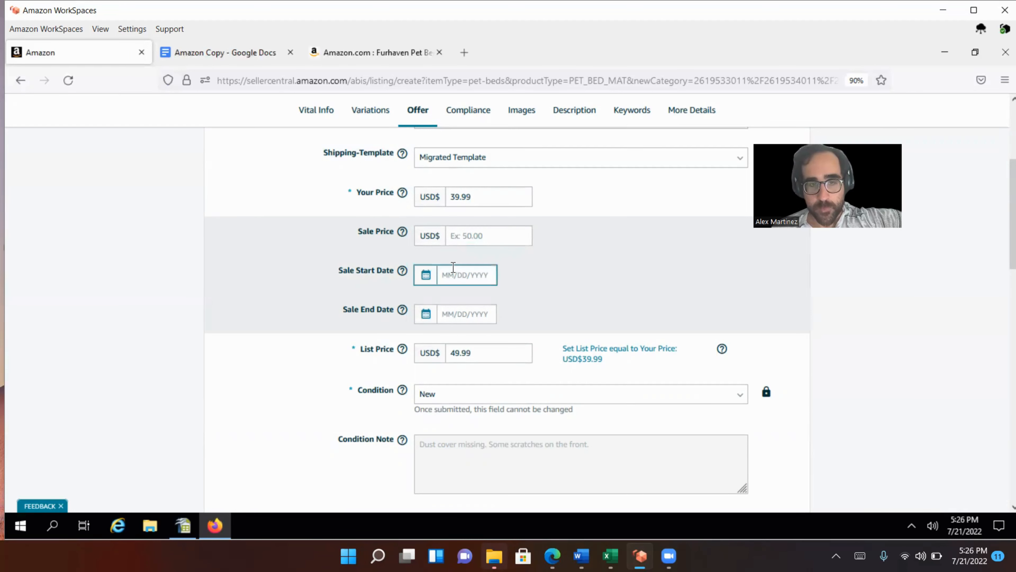
Set the offer's Max Order Quantity to 5.
scroll(456, 275, down, 2)
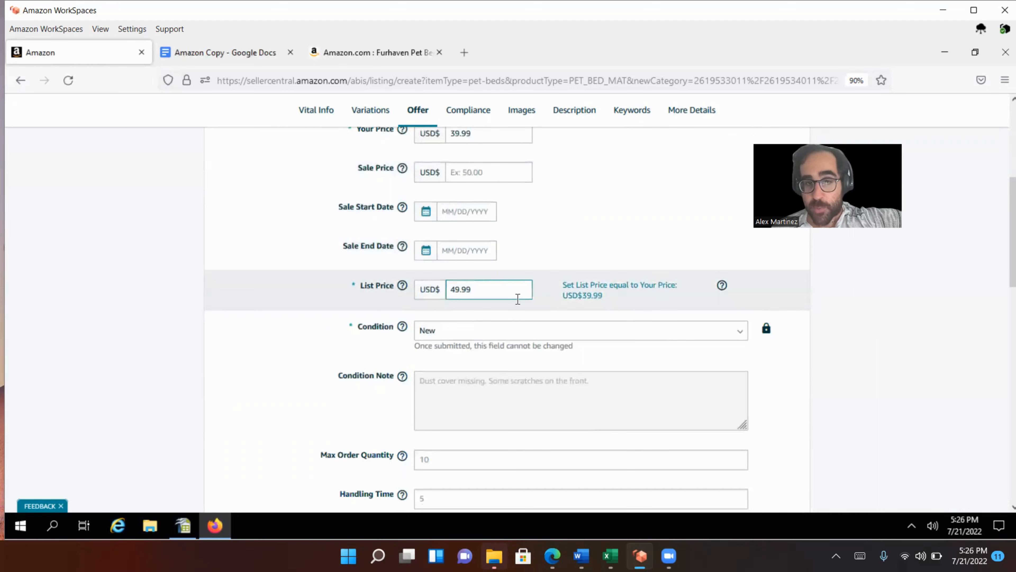
scroll(522, 296, down, 4)
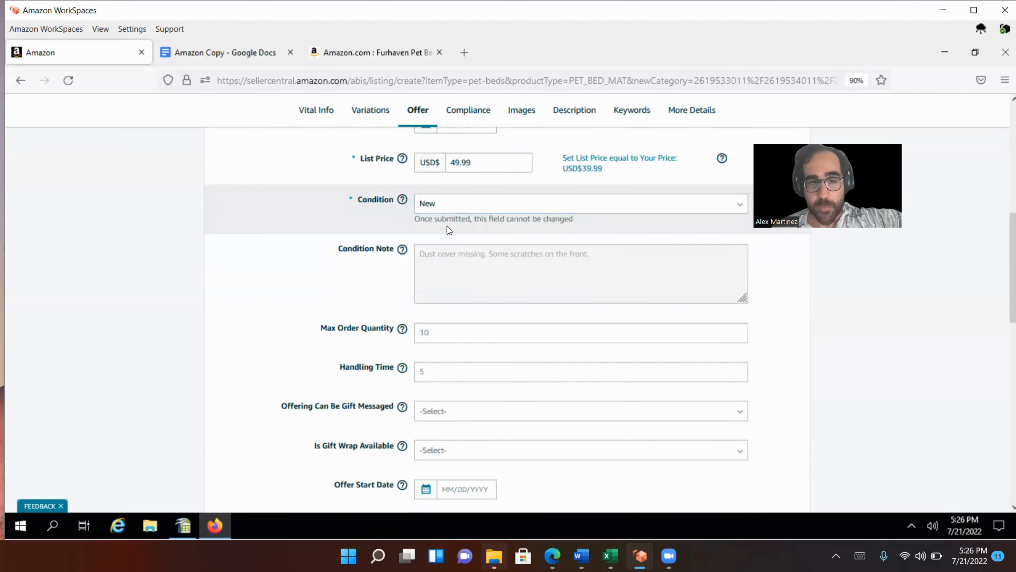
scroll(445, 218, down, 3)
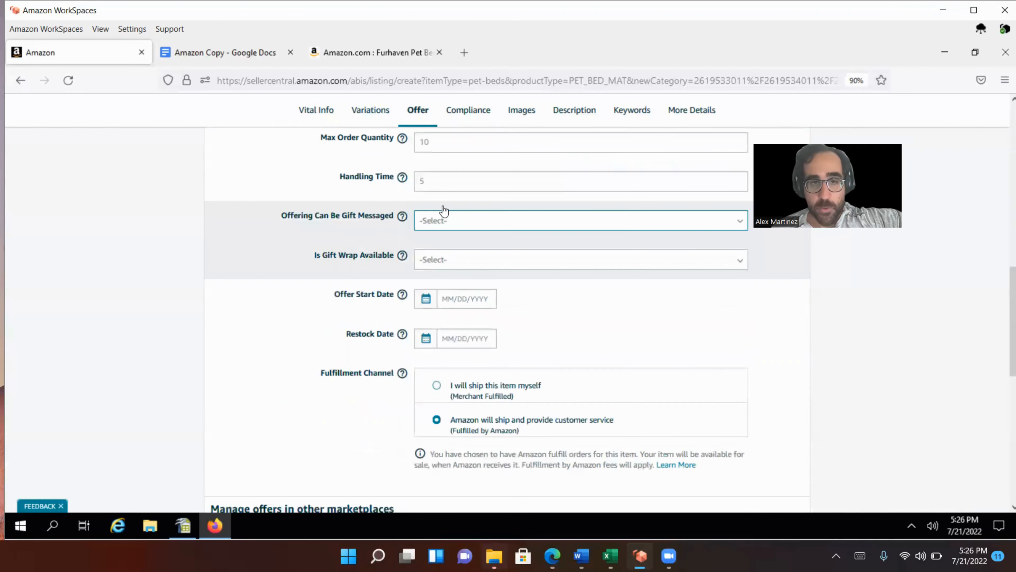
click(435, 204)
text(5)
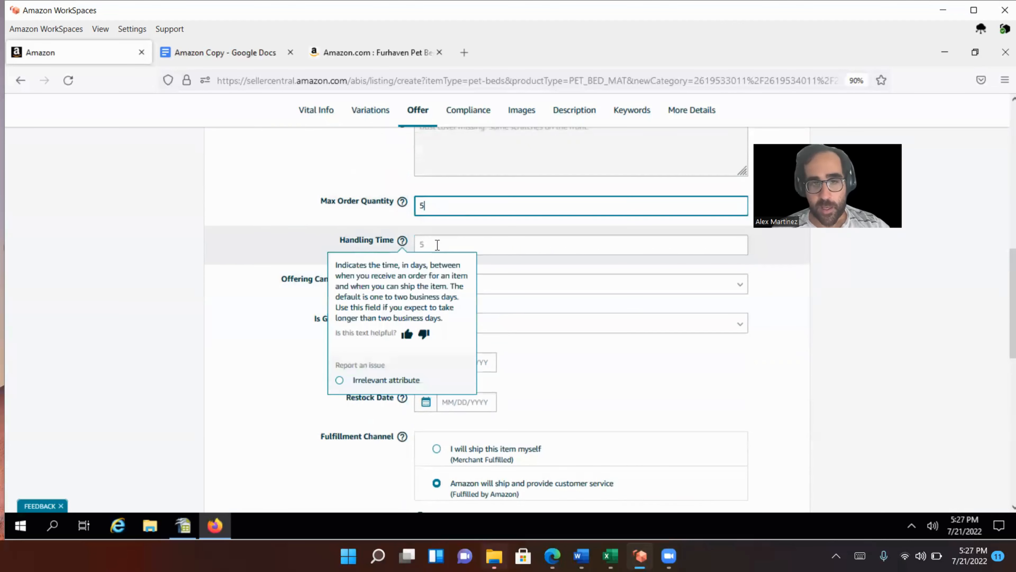
click(178, 231)
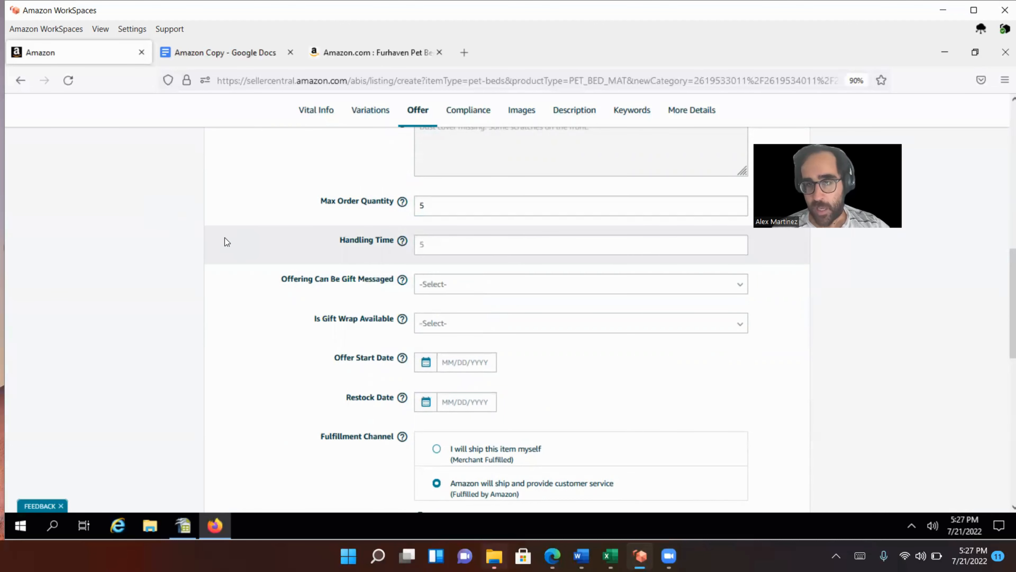
Set both Offering Can Be Gift Messaged and Is Gift Wrap Available to Yes for the offer.
scroll(224, 237, up, 10)
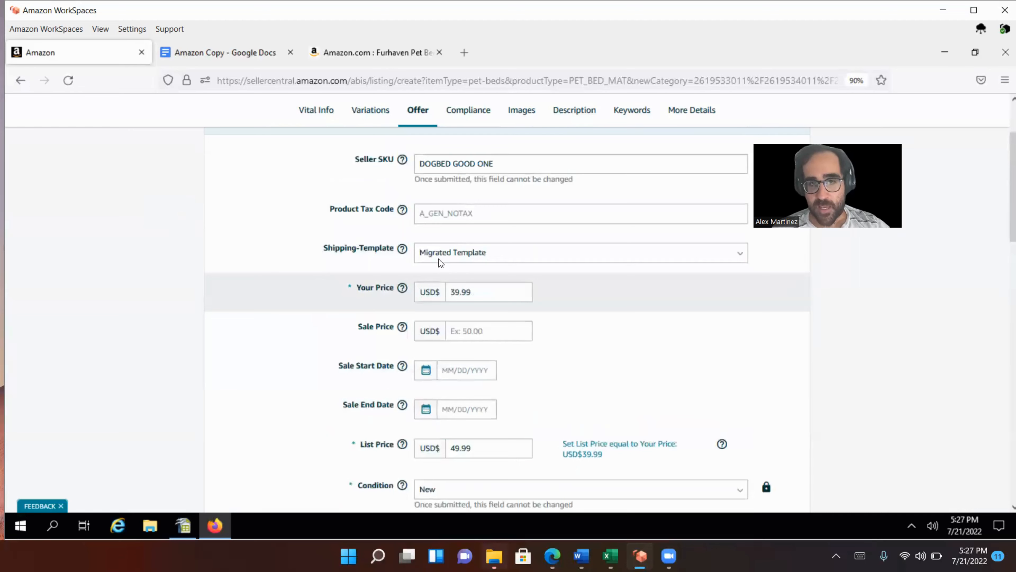
scroll(143, 333, down, 8)
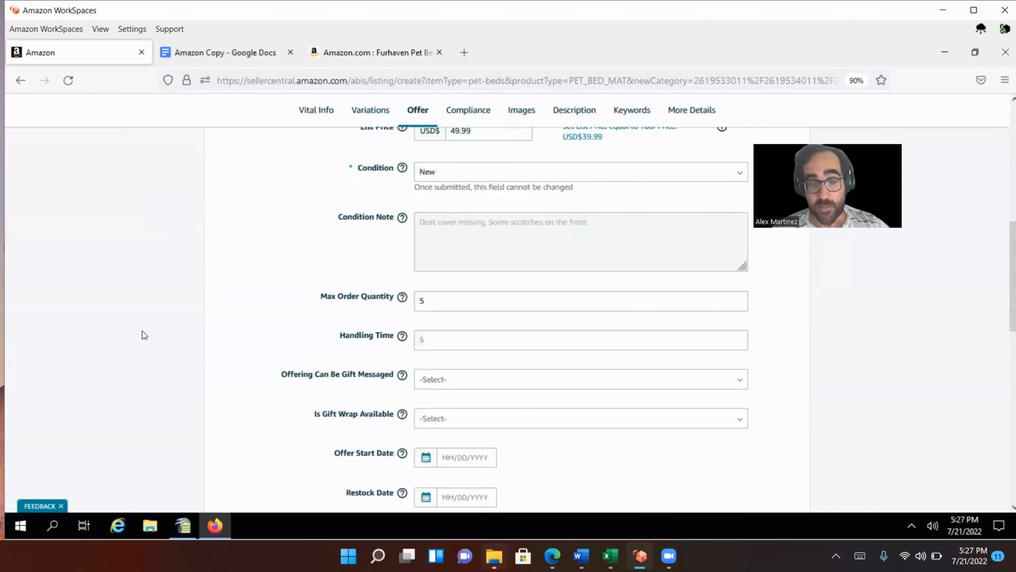
scroll(143, 328, down, 2)
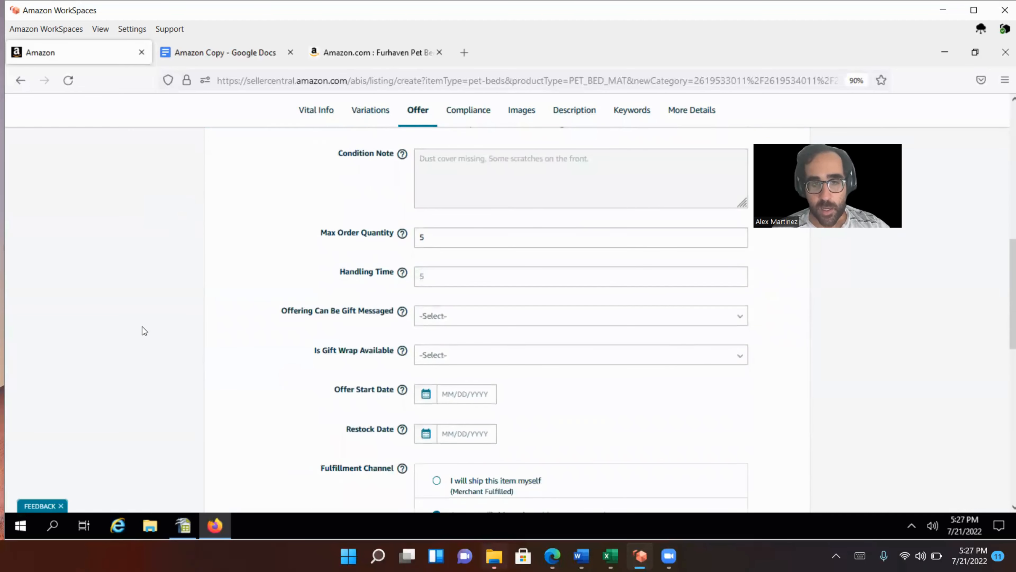
click(440, 322)
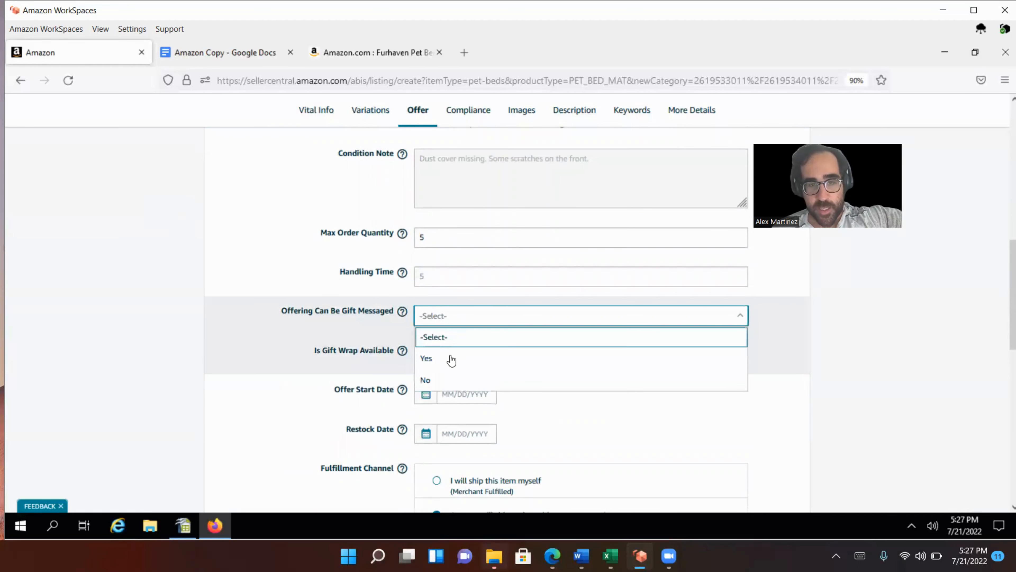
click(447, 359)
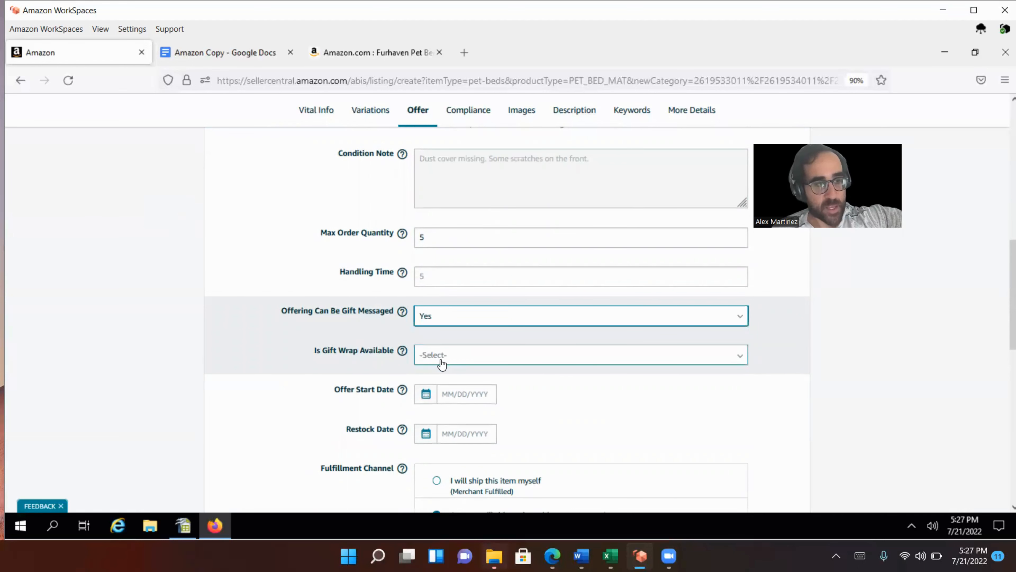
click(436, 359)
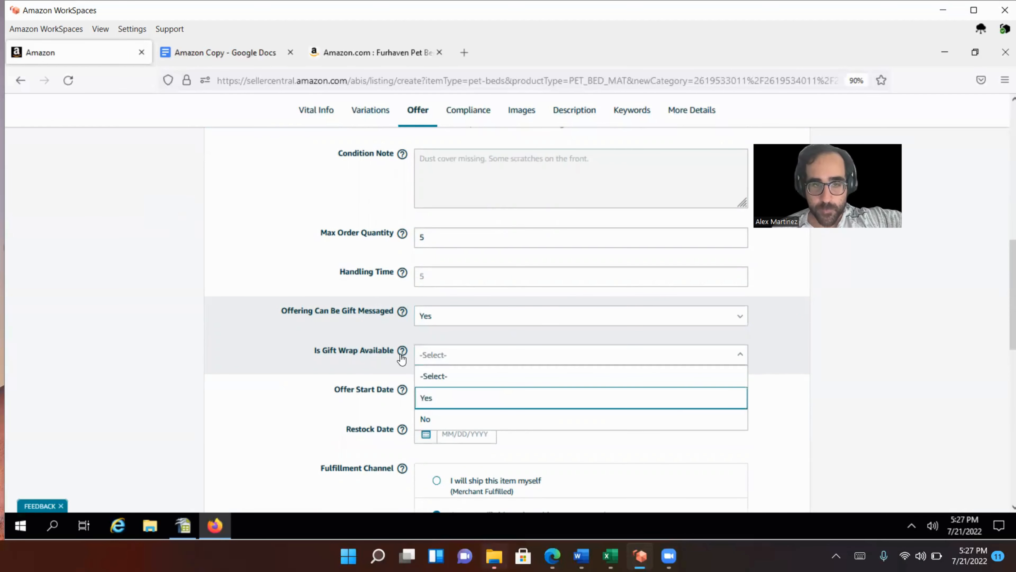
click(432, 400)
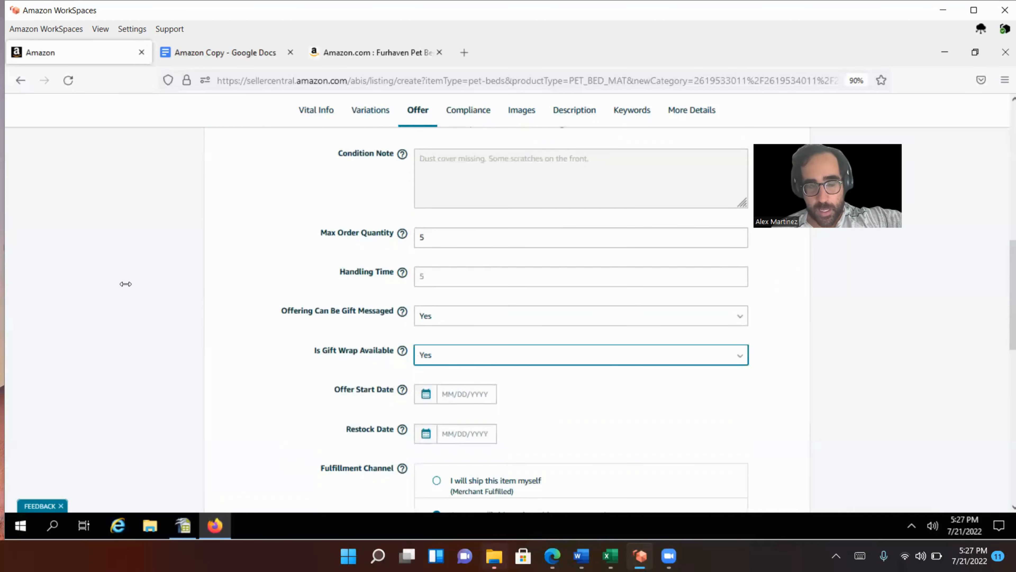
scroll(193, 284, down, 5)
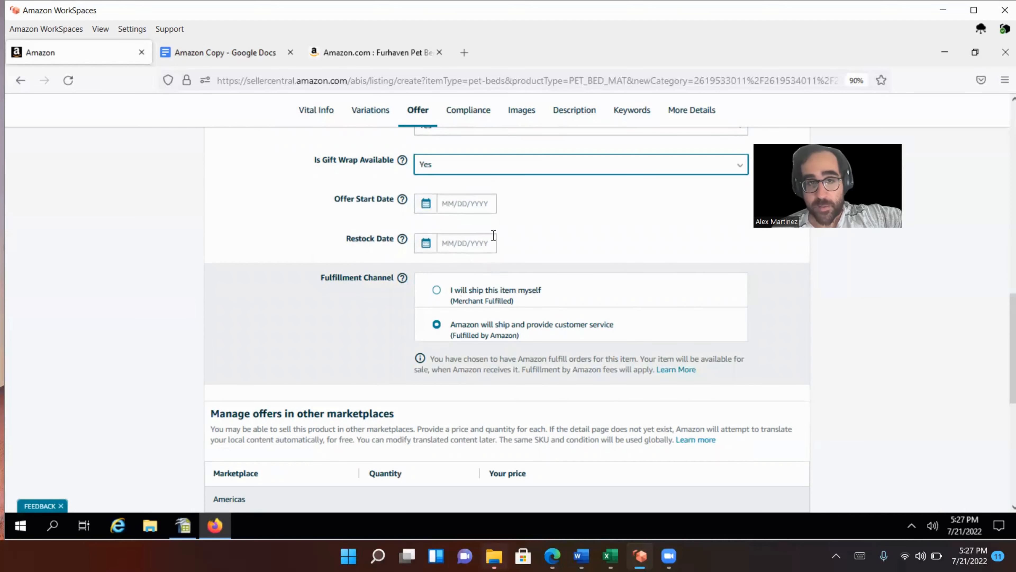
Review the listing's compliance fields, covering legal certification, batteries, hazardous goods and California Proposition 65 warnings.
scroll(480, 236, up, 7)
scroll(475, 237, up, 10)
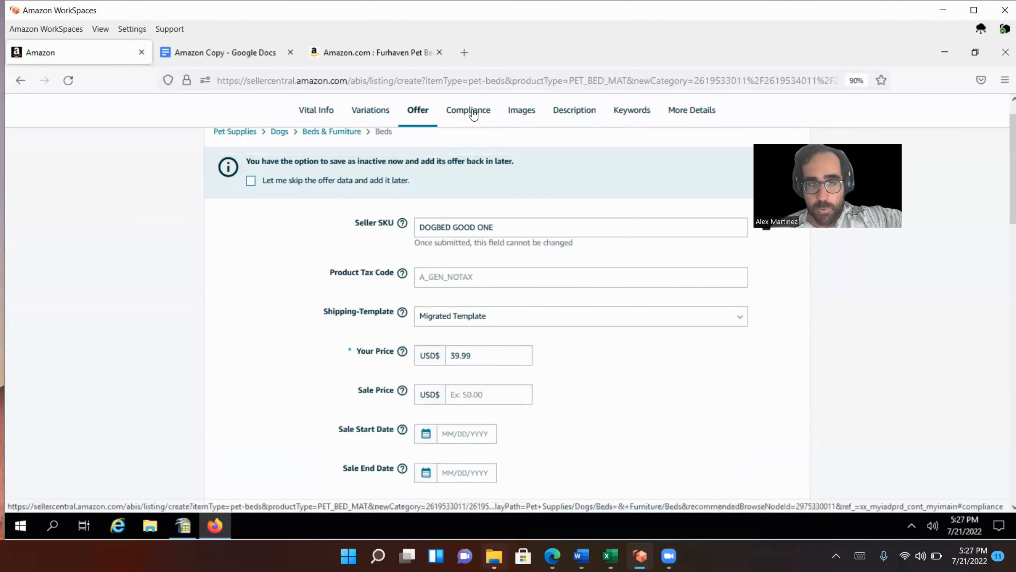
click(474, 114)
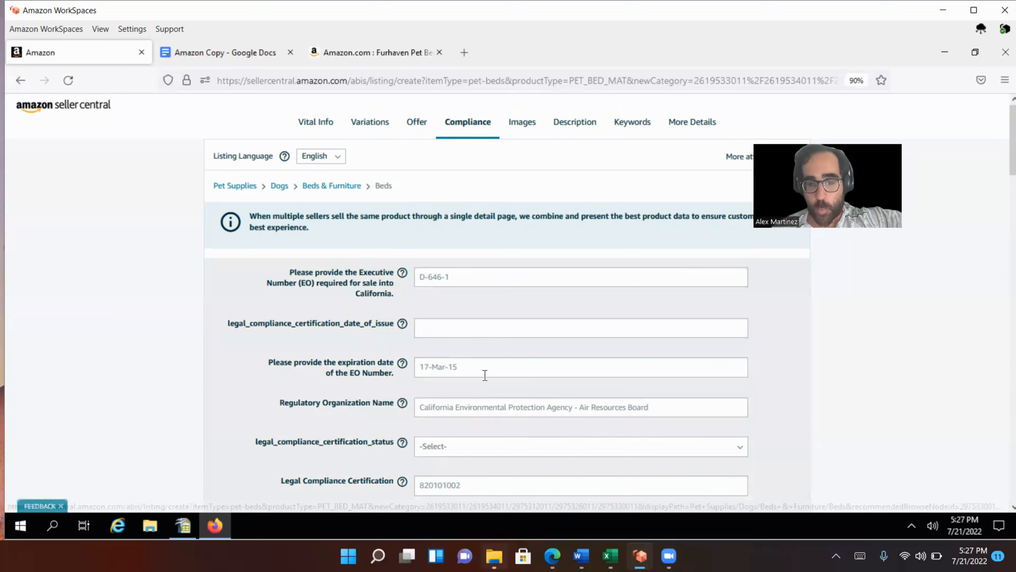
scroll(480, 374, down, 10)
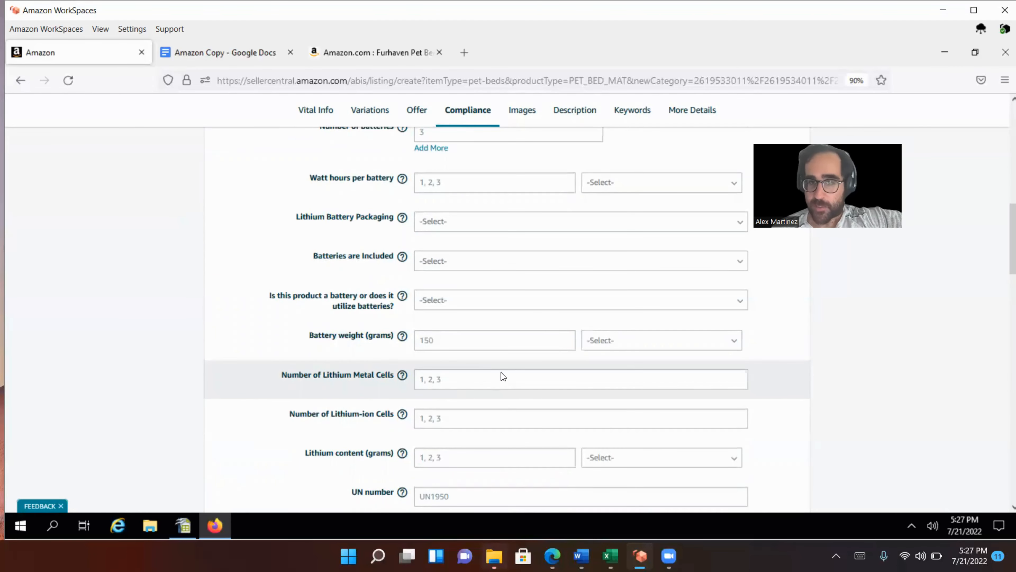
scroll(470, 271, down, 8)
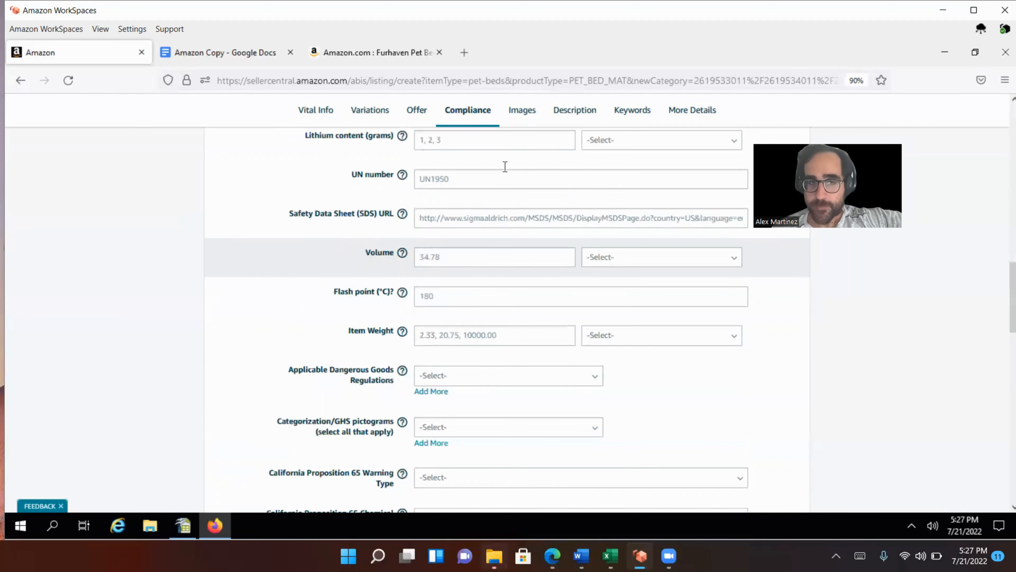
Review the listing's image upload slots, product description, key product features and Cpsia Warning.
click(521, 110)
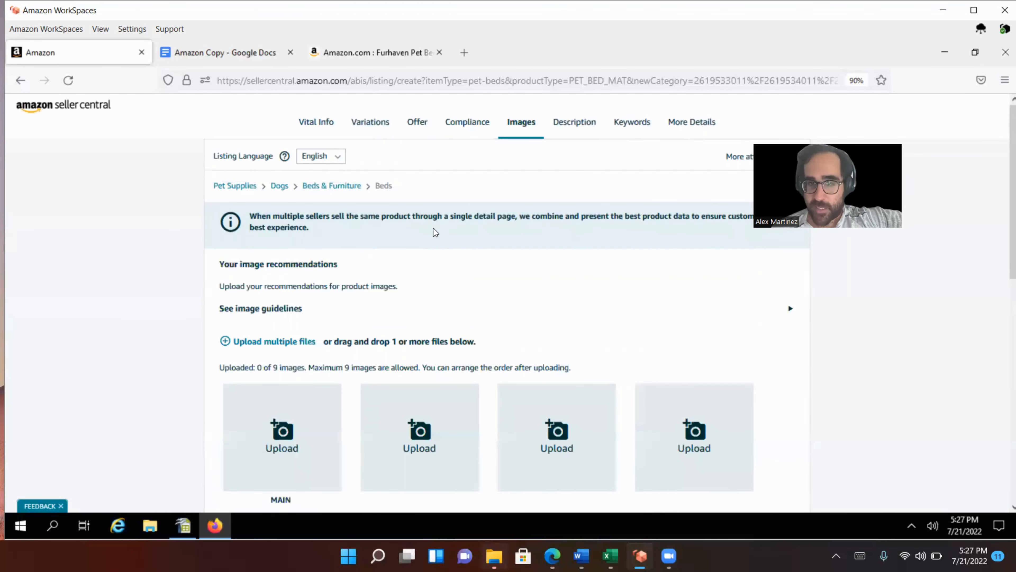
scroll(433, 229, down, 5)
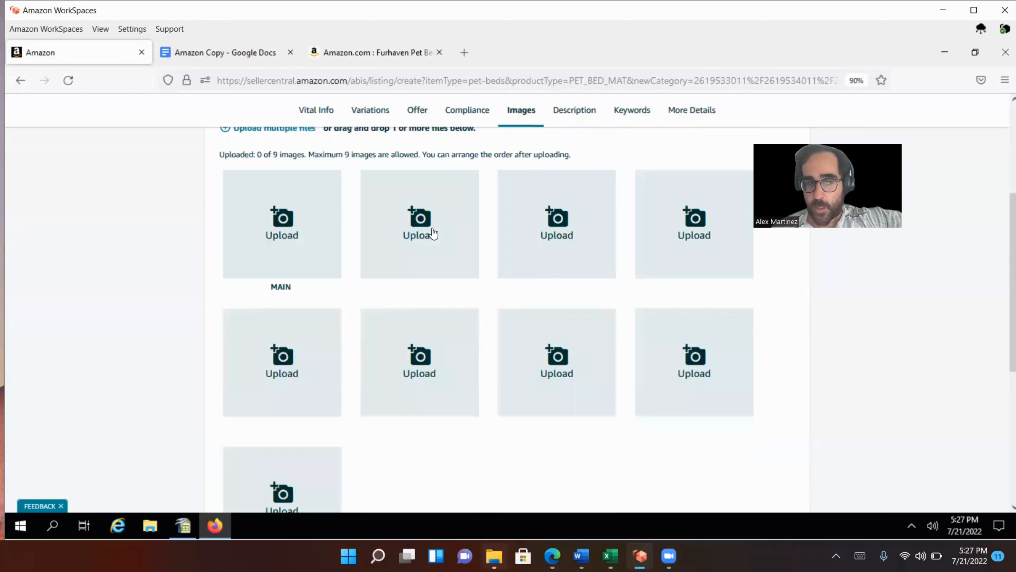
scroll(416, 250, up, 5)
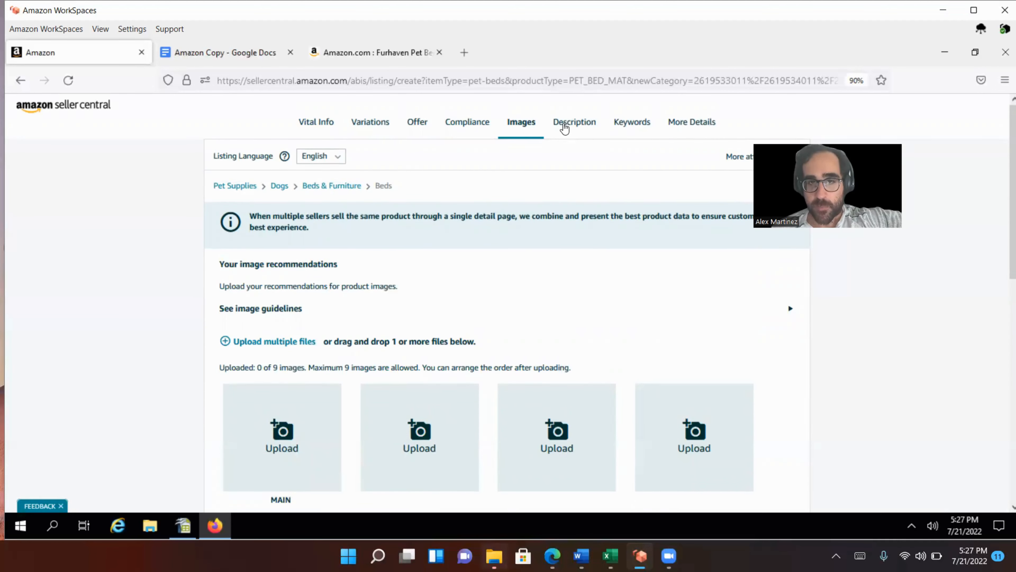
click(564, 128)
scroll(428, 337, down, 5)
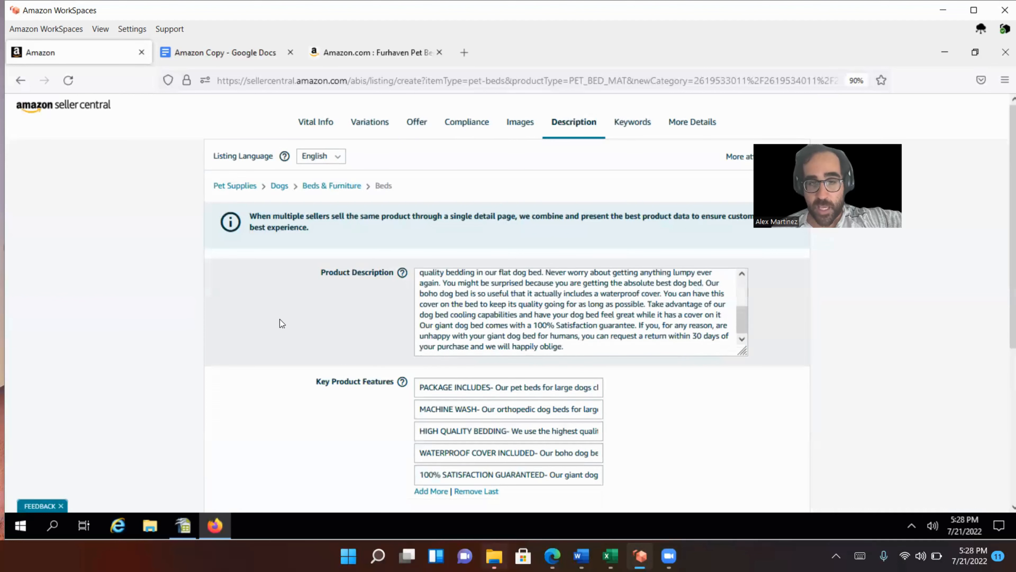
scroll(280, 322, down, 5)
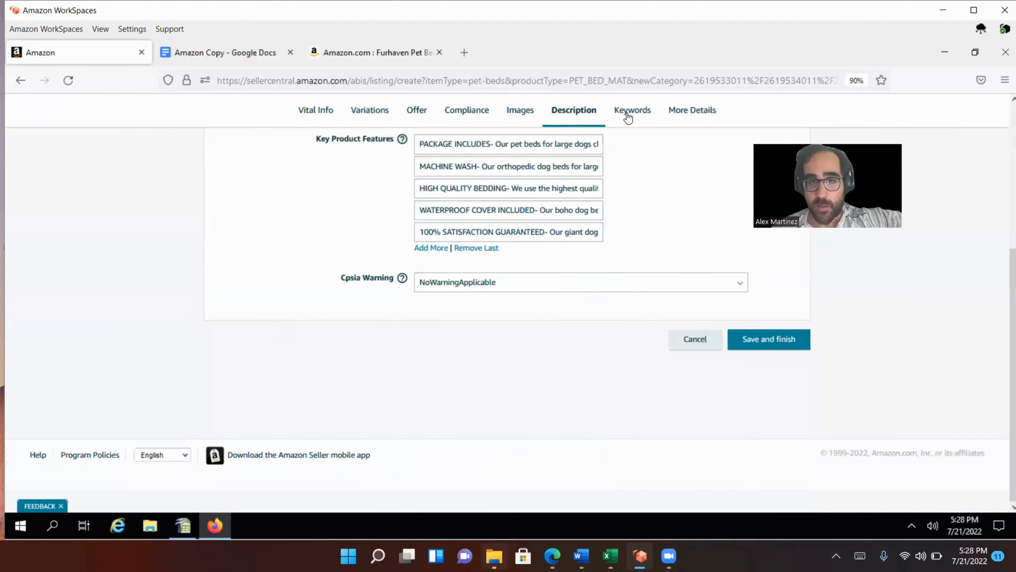
Open the listing's keyword fields and copy the keyword list from the Amazon Copy document in Google Docs.
click(628, 117)
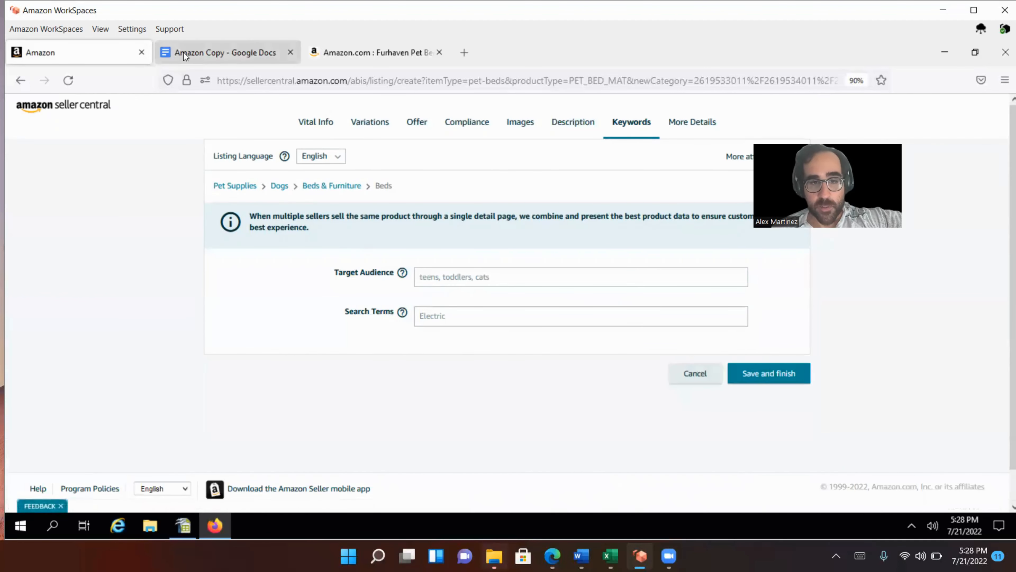
click(183, 52)
scroll(396, 380, down, 5)
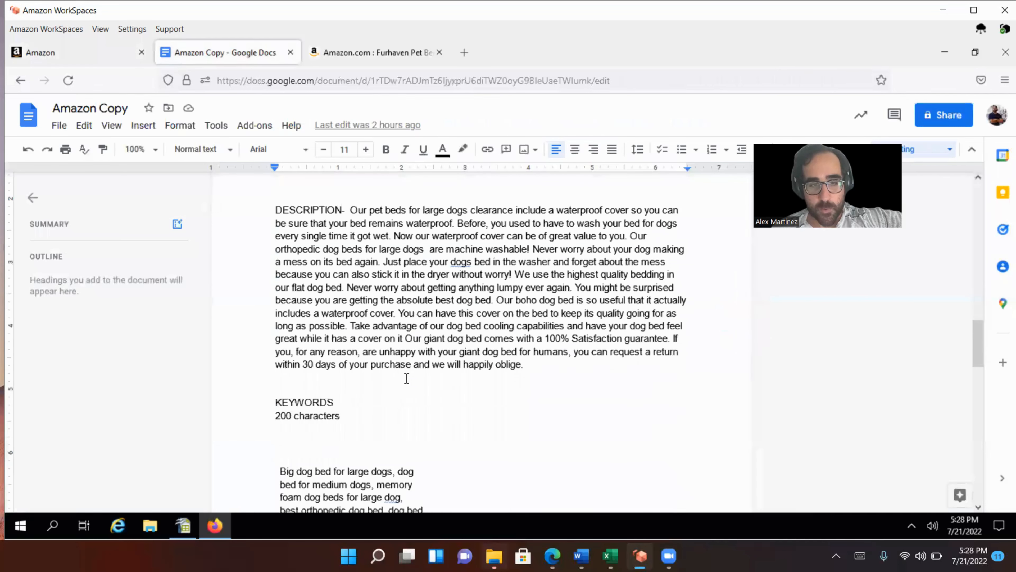
scroll(407, 378, down, 2)
drag(336, 452, 282, 387)
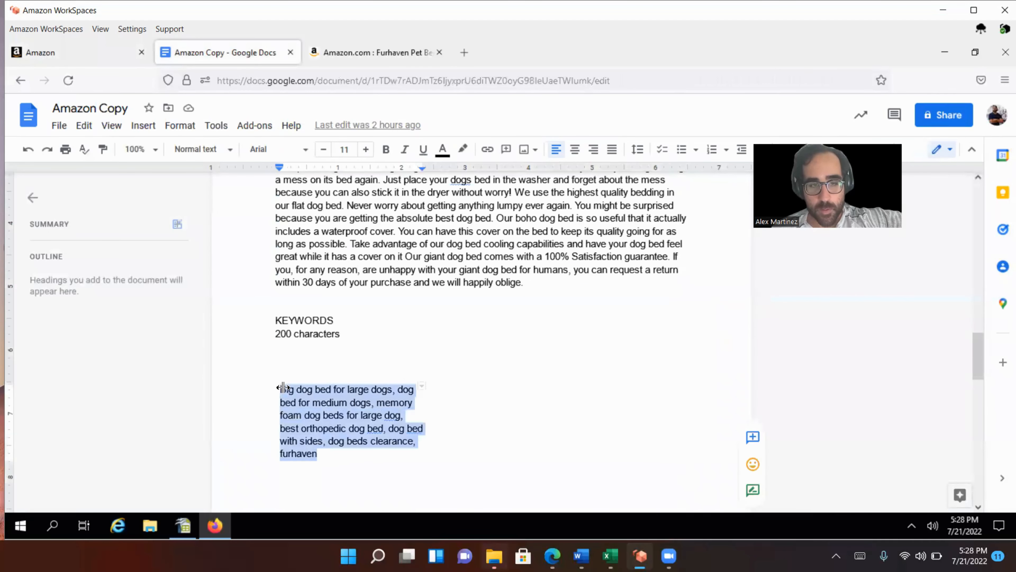
right_click(306, 402)
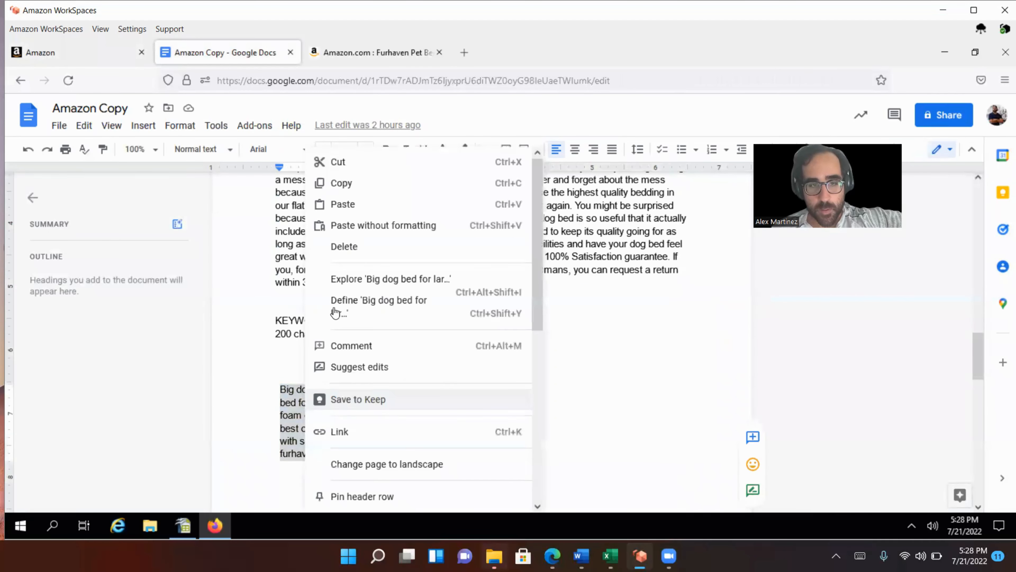
click(366, 194)
Return to Seller Central and paste the copied keywords into the listing's Search Terms.
click(48, 53)
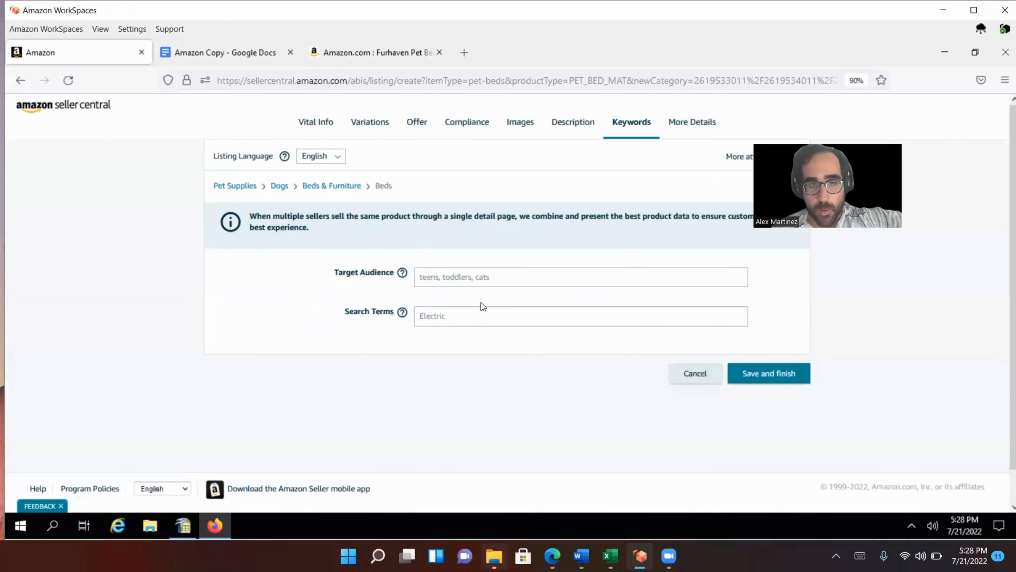
click(445, 313)
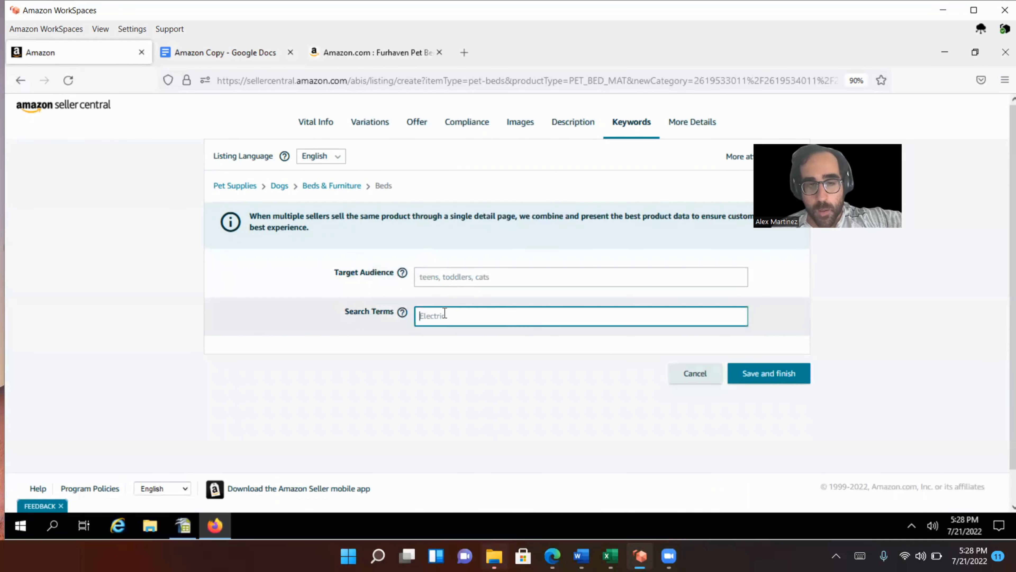
right_click(444, 313)
click(480, 411)
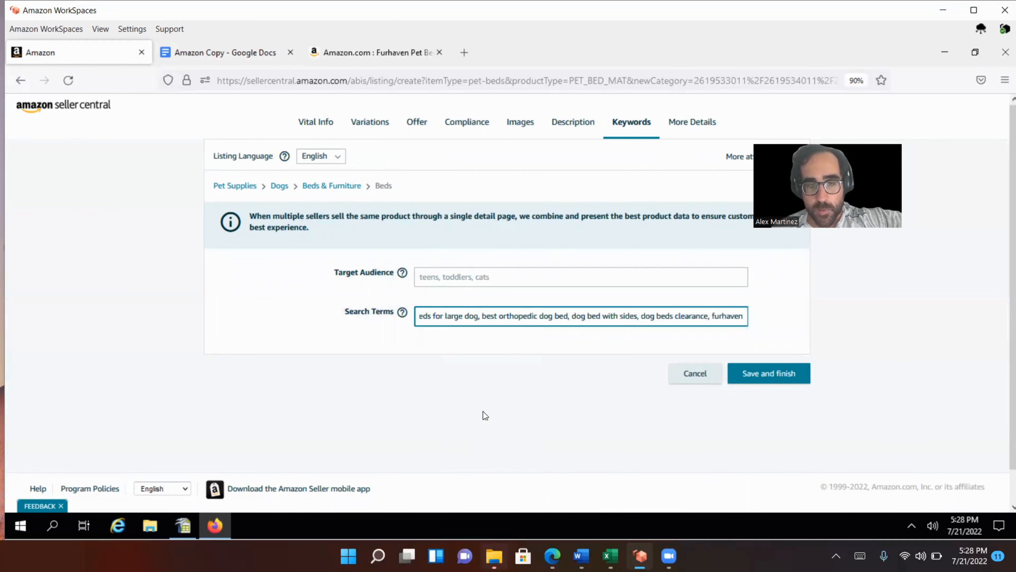
Open the Target Audience choices, then read and dismiss the error message about the keywords.
click(459, 280)
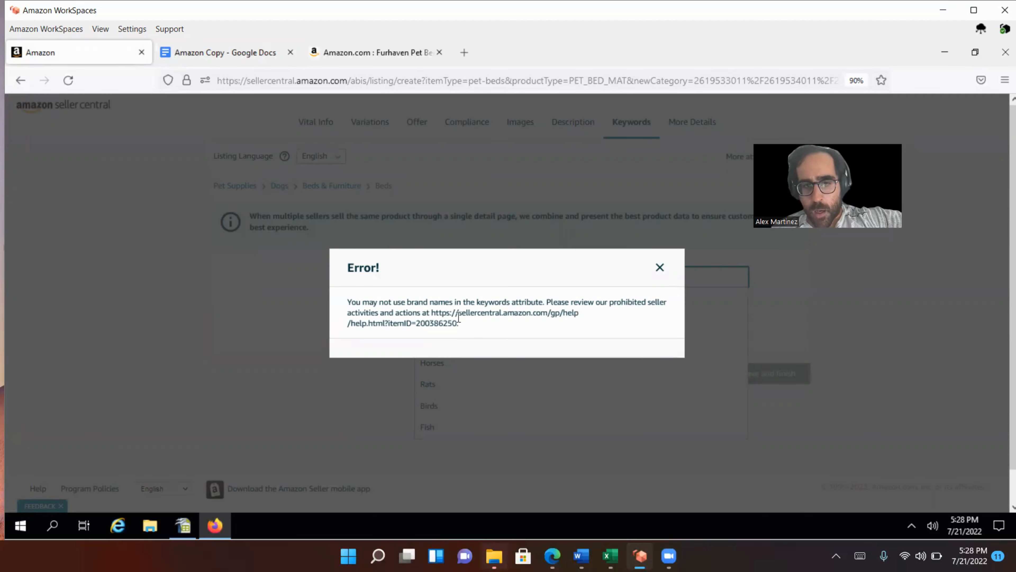
drag(351, 302, 415, 302)
click(411, 301)
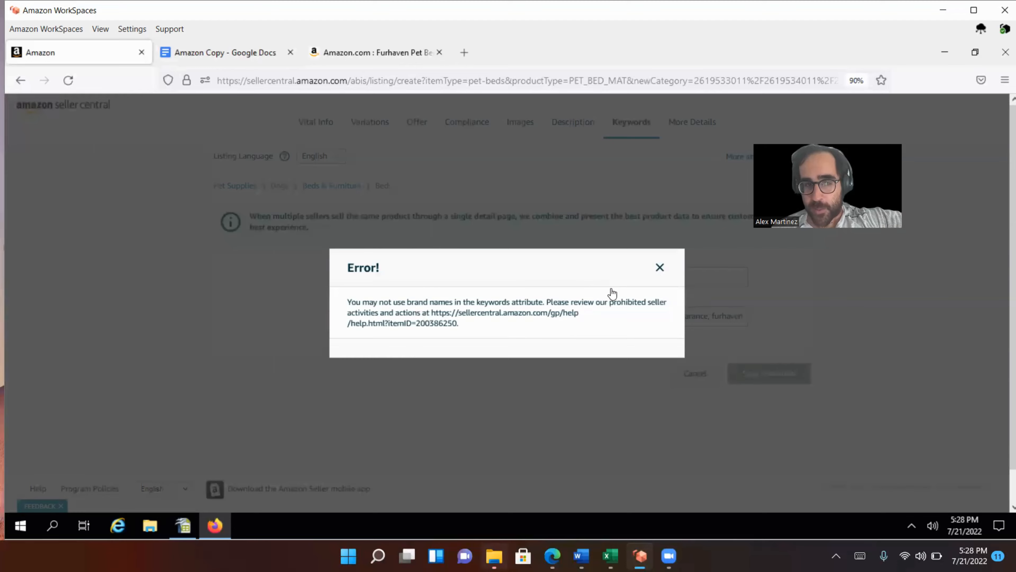
Remove the brand name "furhaven" and its preceding comma from the end of the Search Terms.
click(466, 323)
double_click(466, 322)
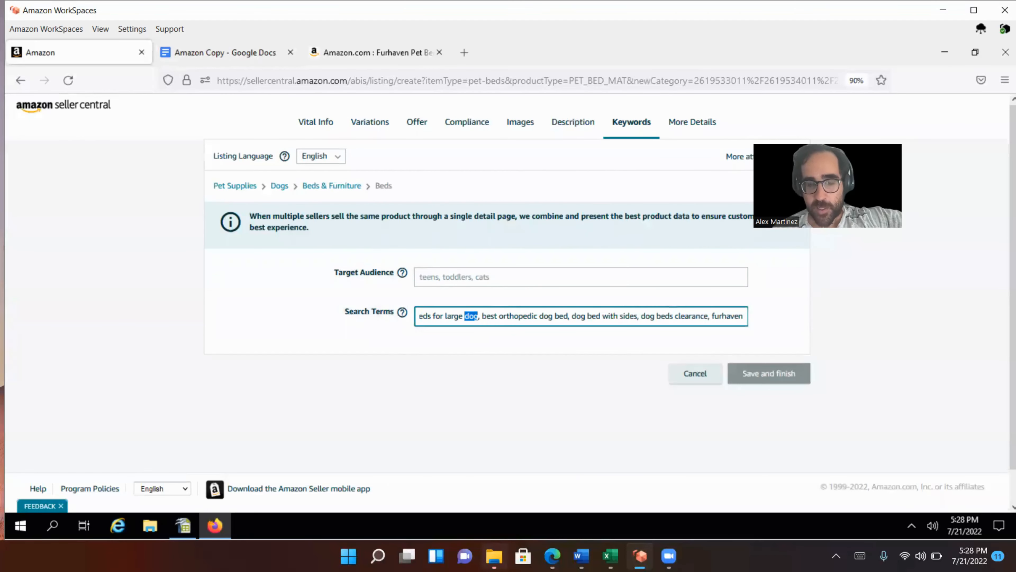
triple_click(471, 314)
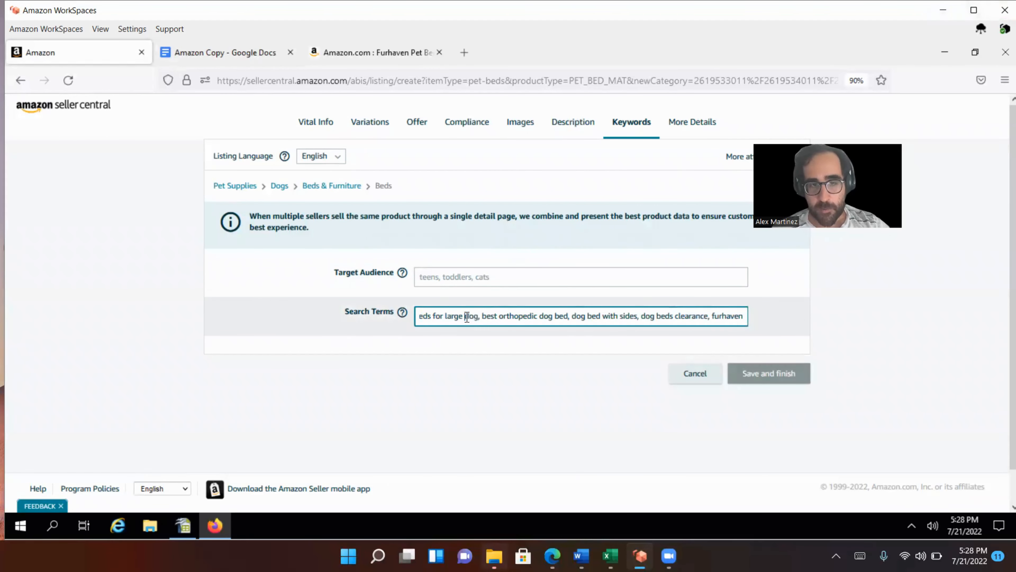
click(474, 313)
drag(475, 316, 819, 325)
click(718, 321)
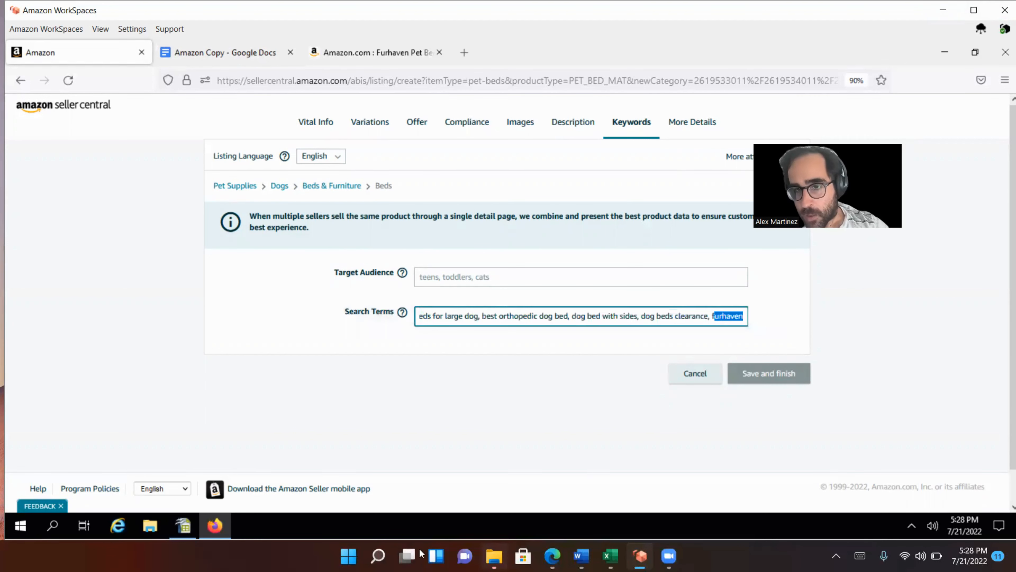
key(BackSpace)
key(BackSpace)
key(BackSpace)
key(BackSpace)
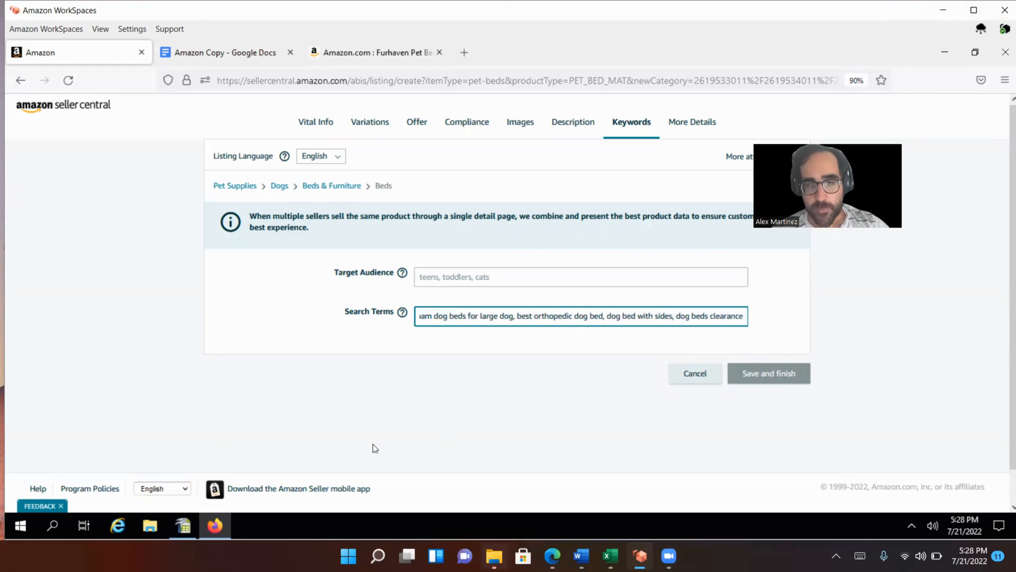
click(402, 433)
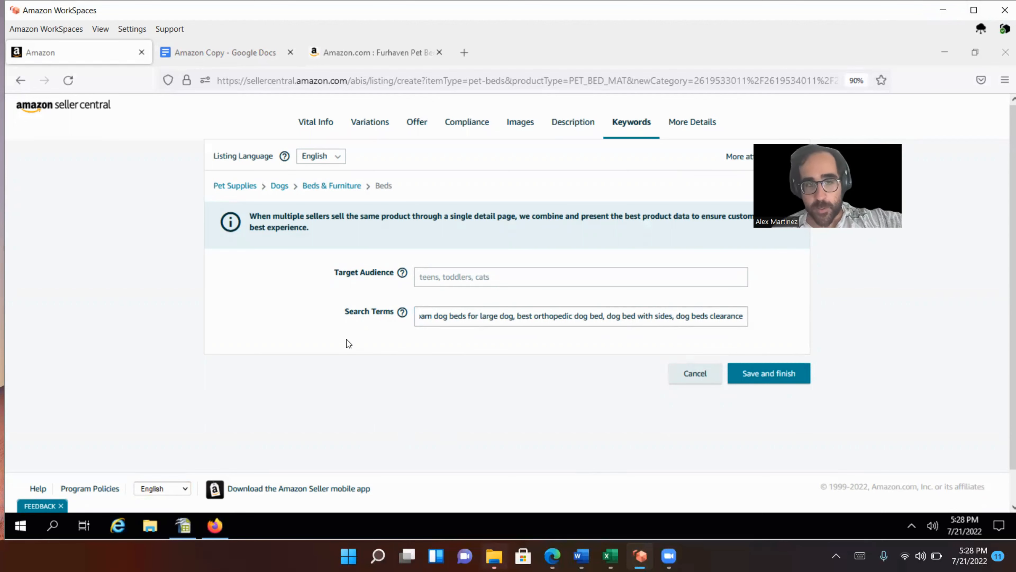
Set the listing's Target Audience to Dogs.
click(445, 292)
click(453, 342)
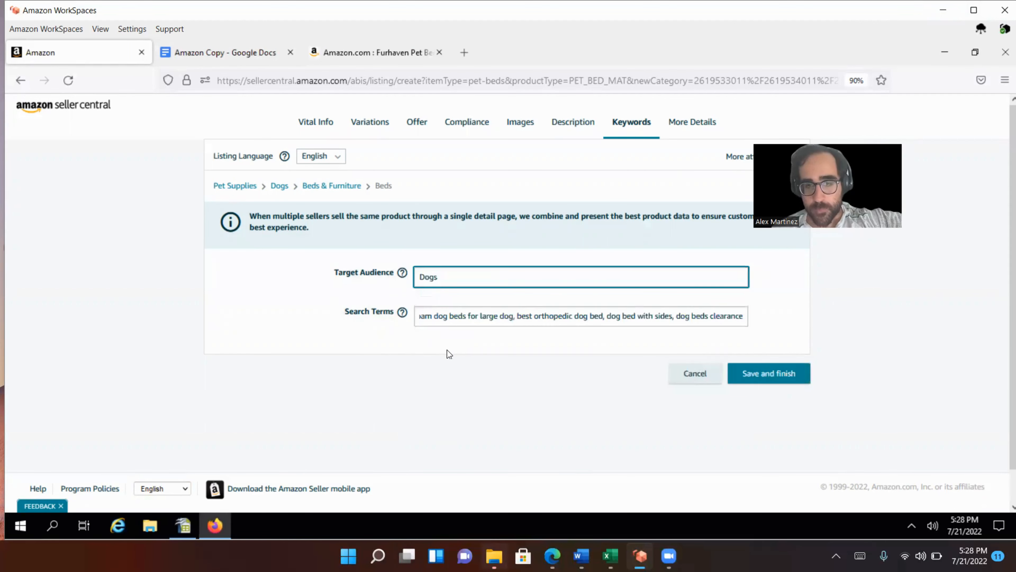
Examine the available GTIN Exemption Reason options in the listing's additional details without choosing one.
click(706, 122)
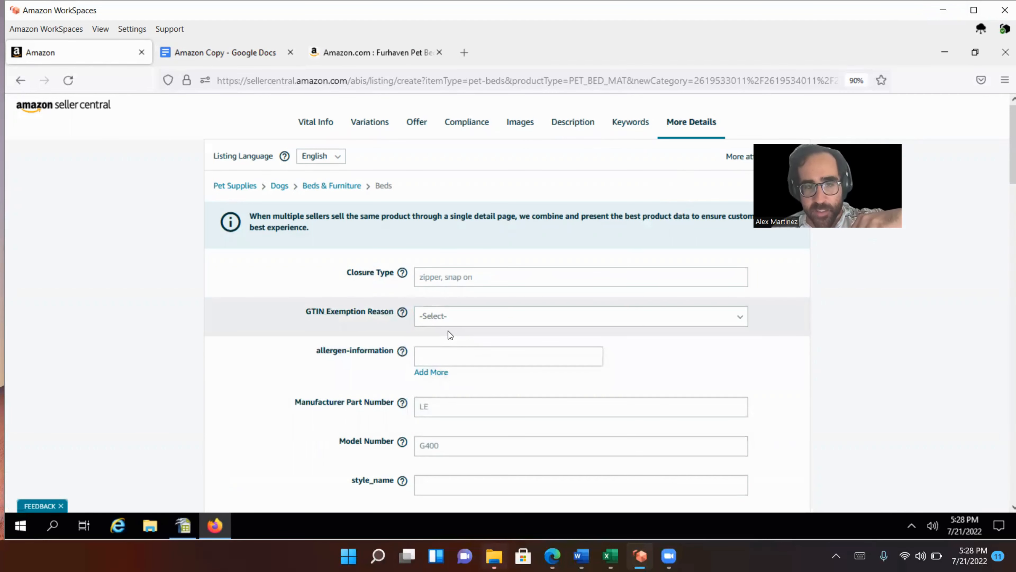
click(460, 316)
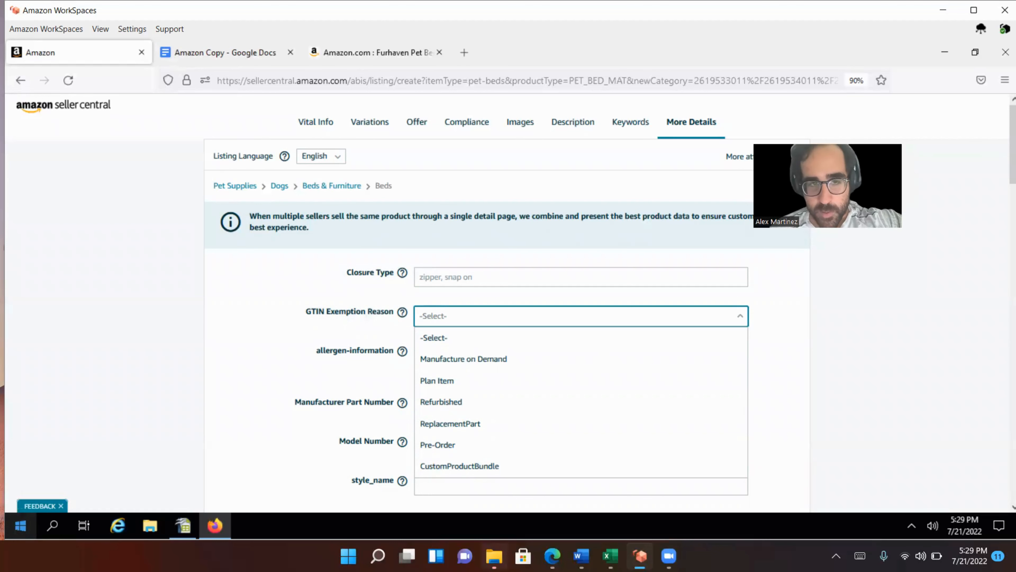
click(85, 424)
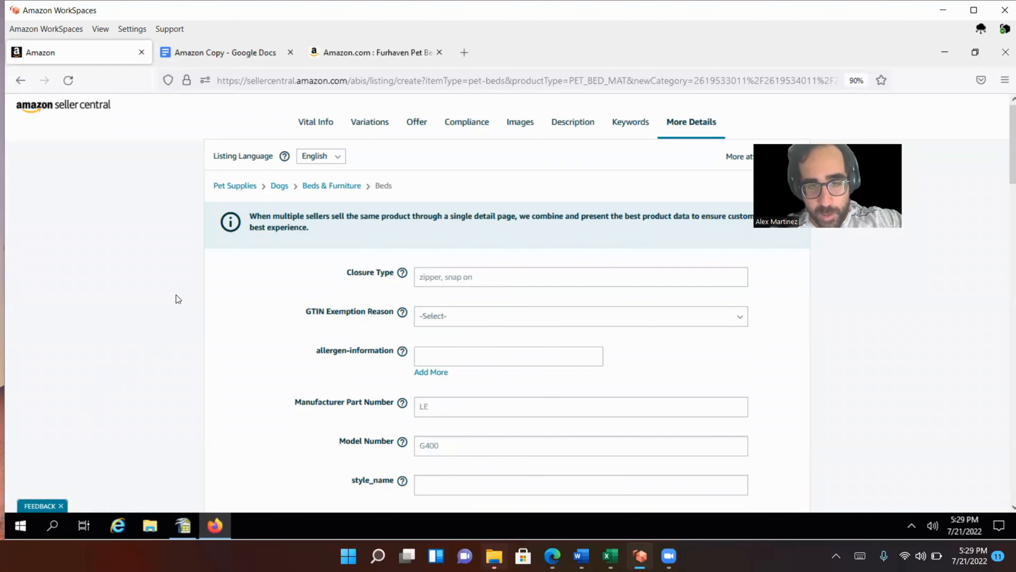
Set the product's Country/Region of Origin to China.
scroll(176, 290, down, 3)
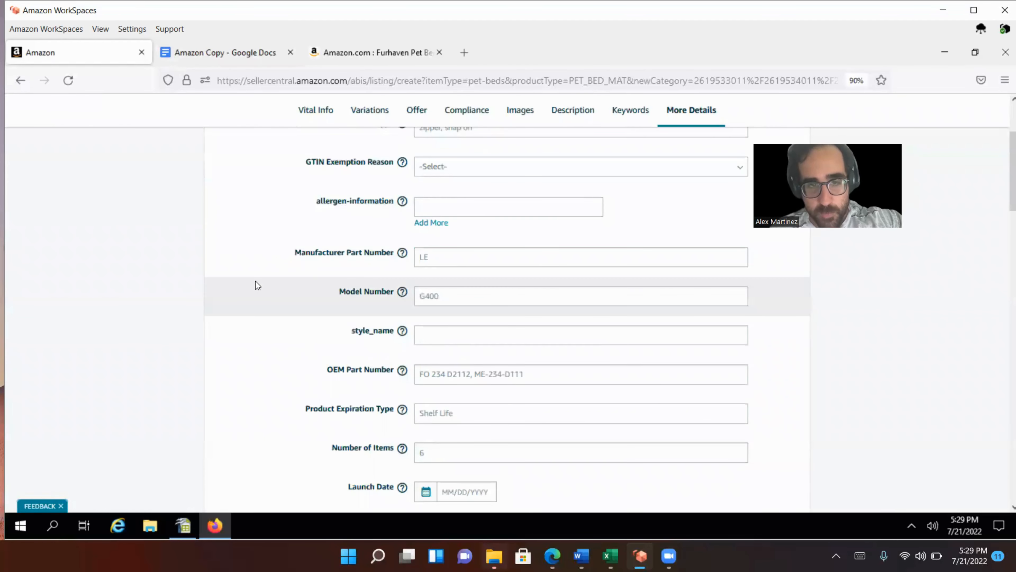
scroll(246, 282, down, 4)
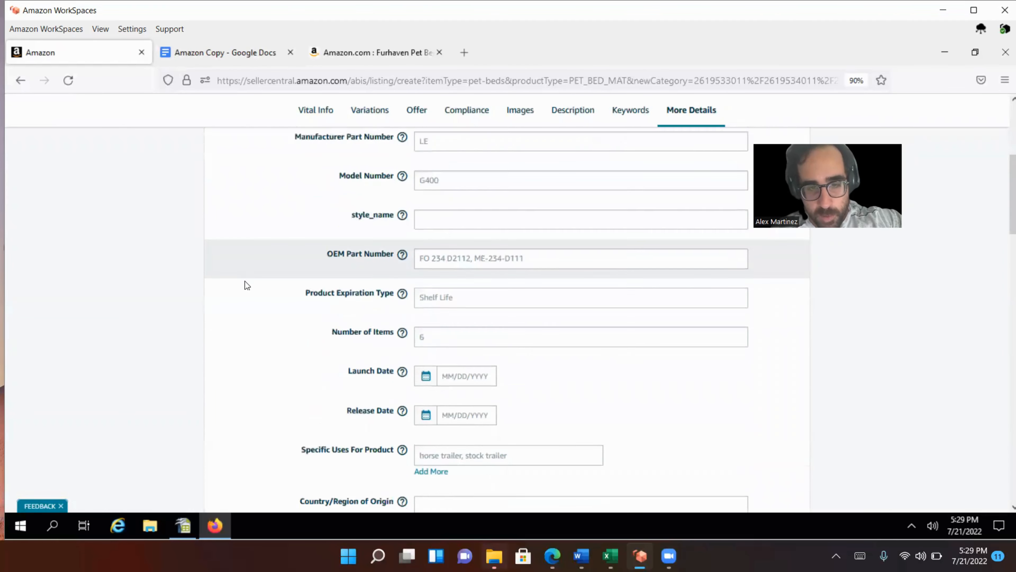
scroll(245, 285, down, 3)
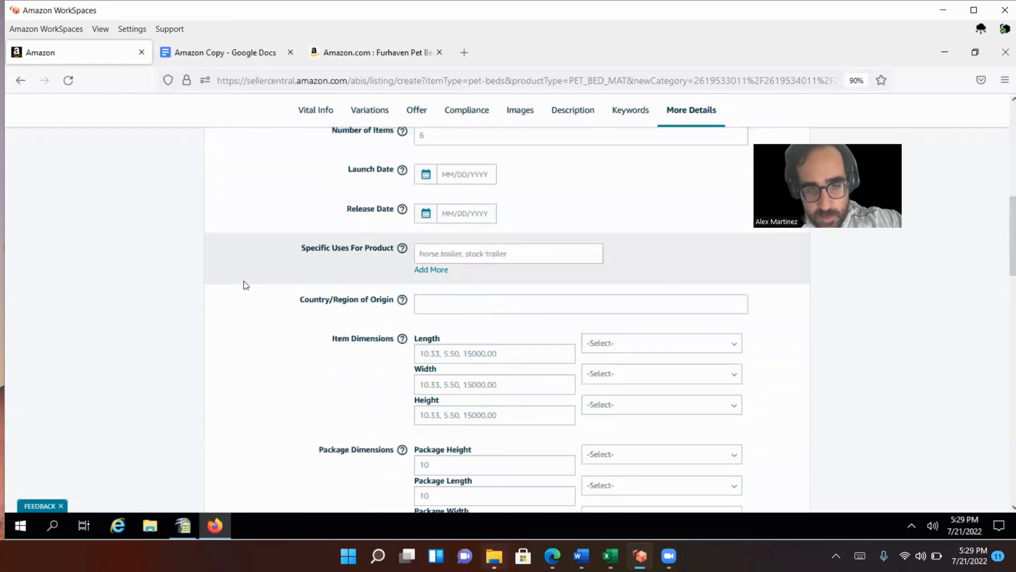
click(446, 301)
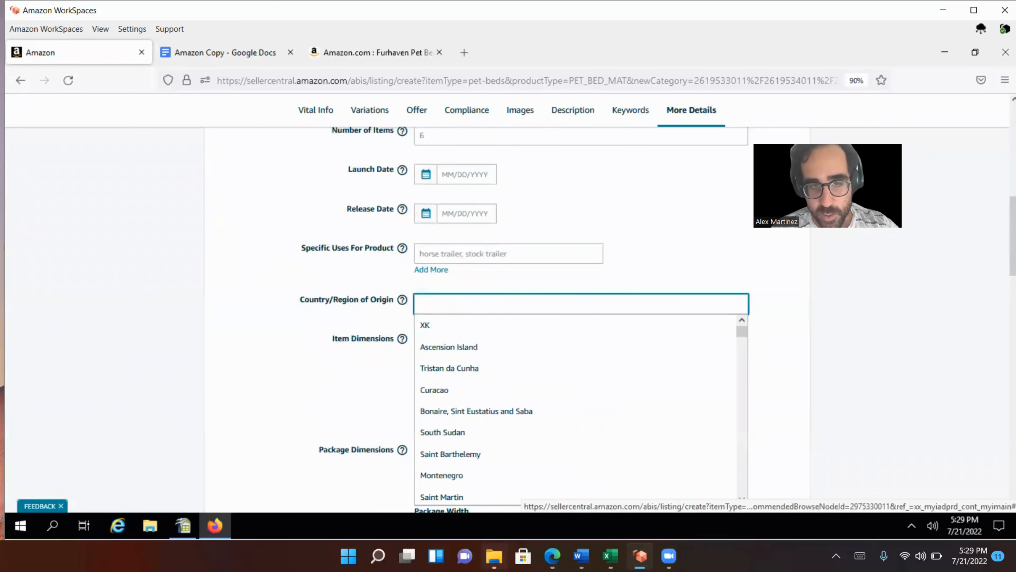
text(China)
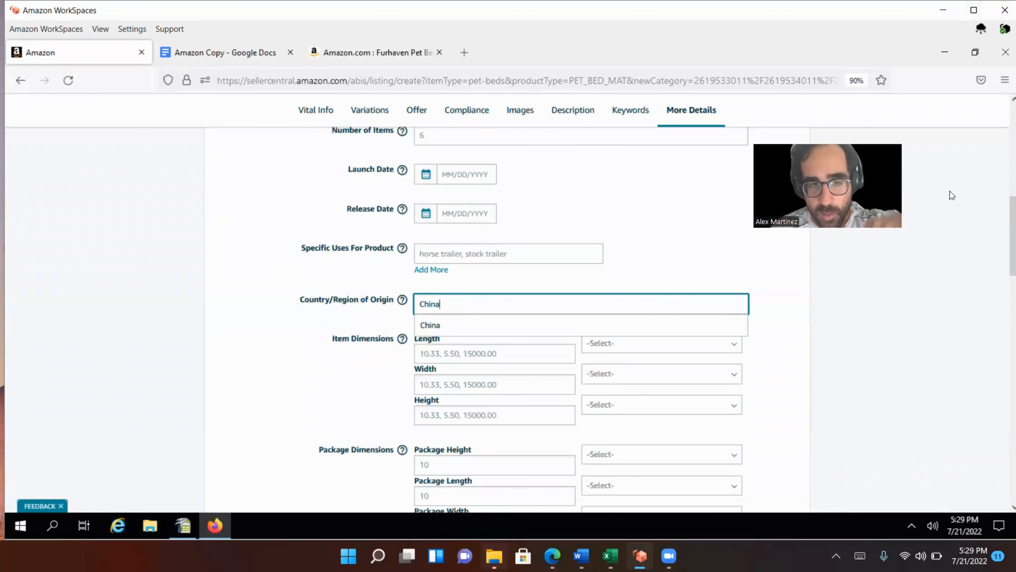
click(487, 335)
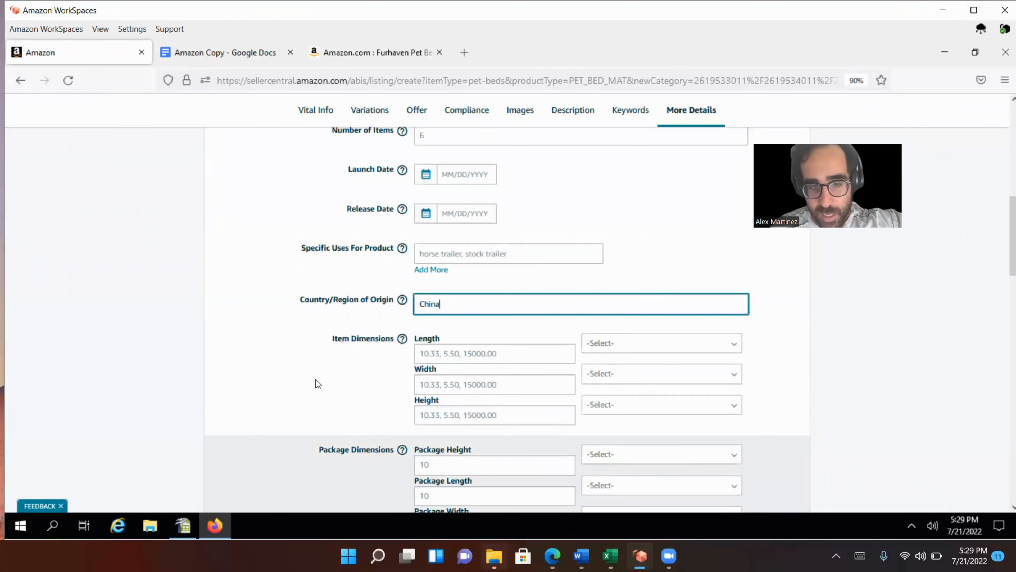
Review the remaining optional product details, from item and package dimensions through to material type and number of boxes.
scroll(307, 310, down, 3)
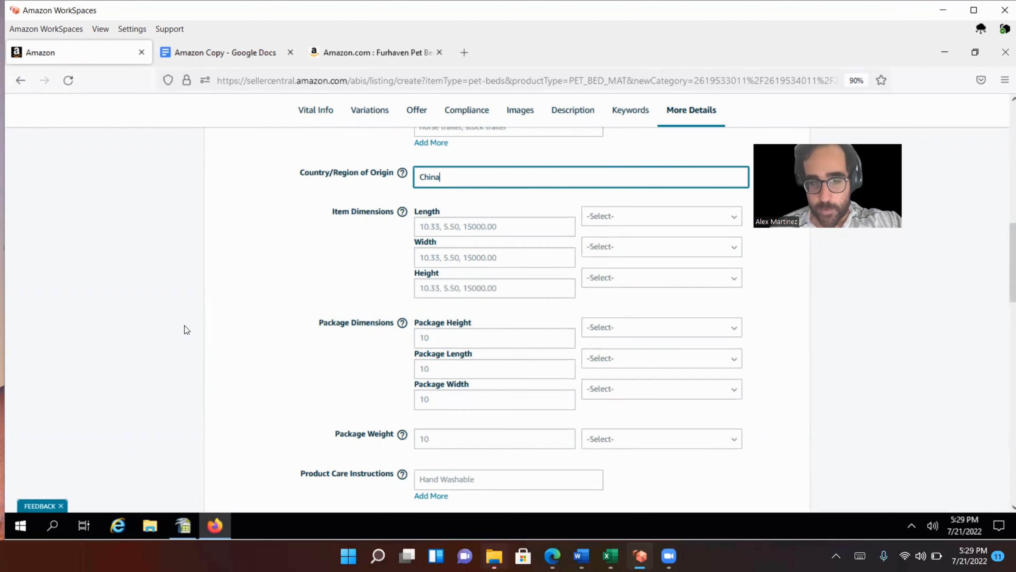
scroll(349, 371, down, 5)
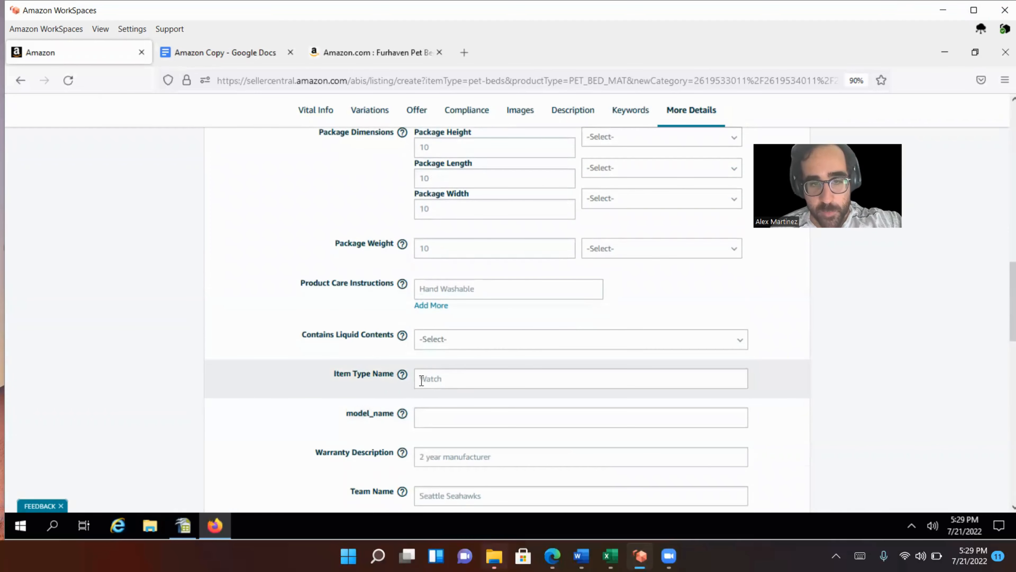
scroll(423, 381, down, 3)
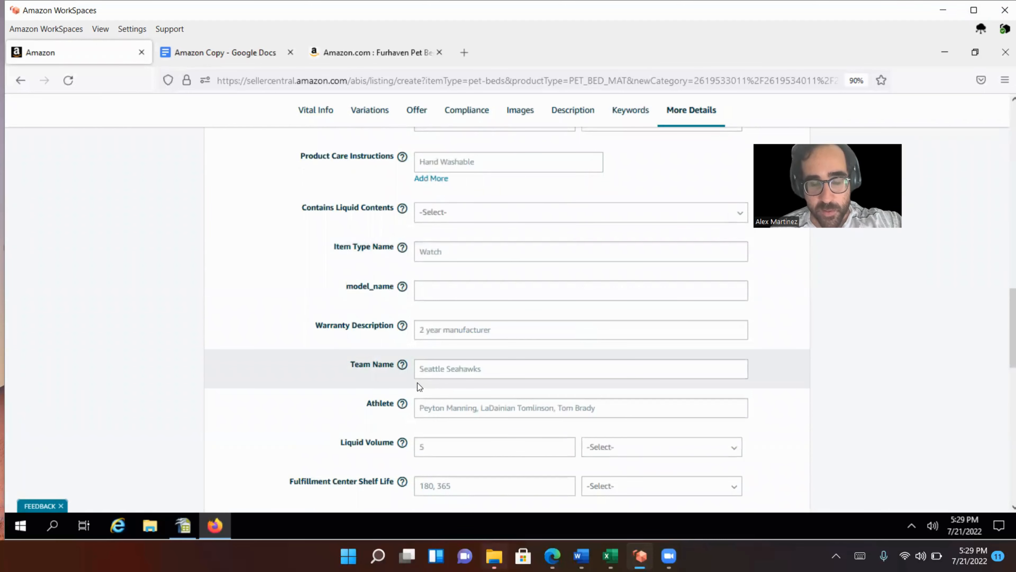
scroll(418, 382, down, 3)
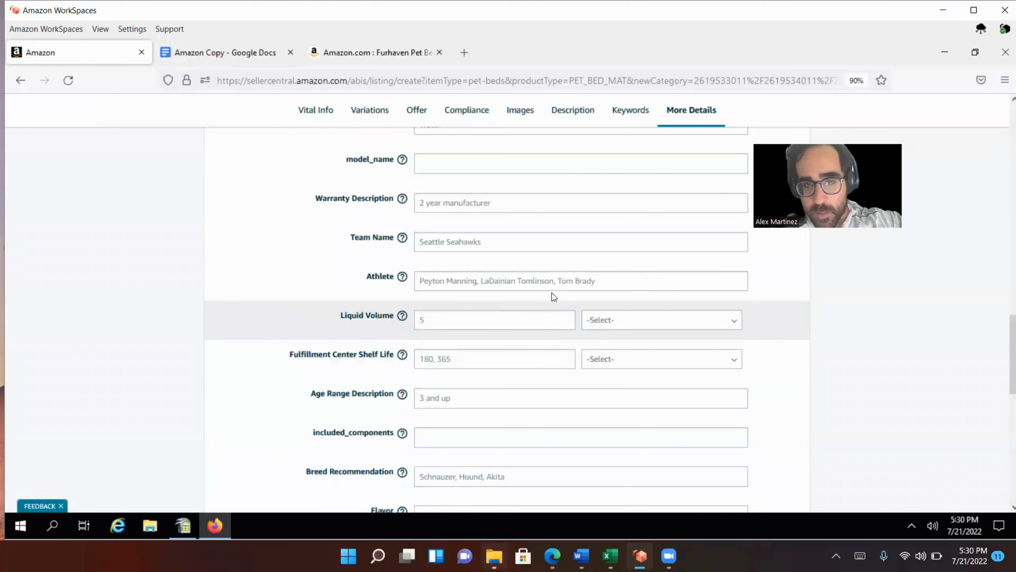
click(556, 275)
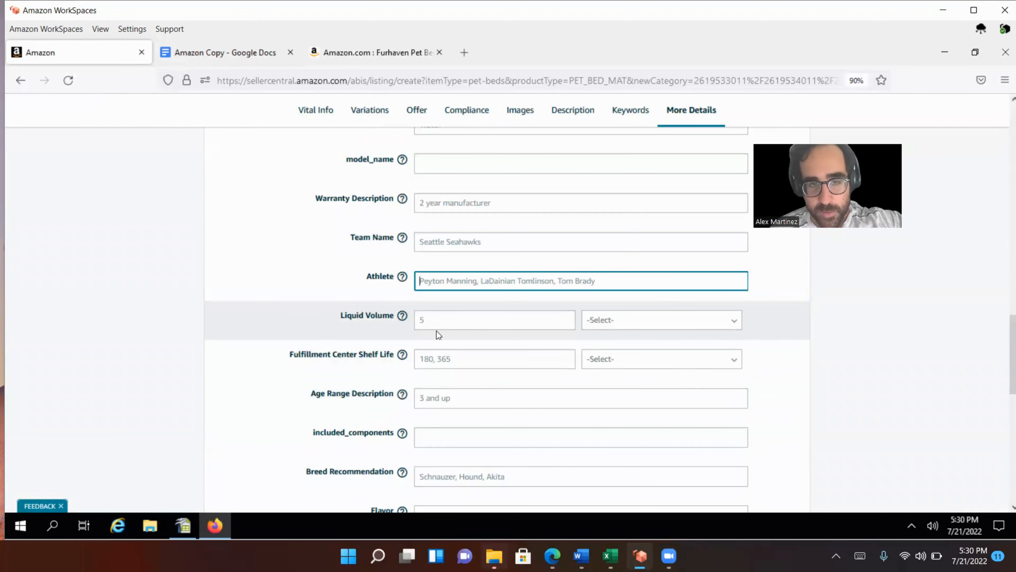
scroll(437, 333, down, 3)
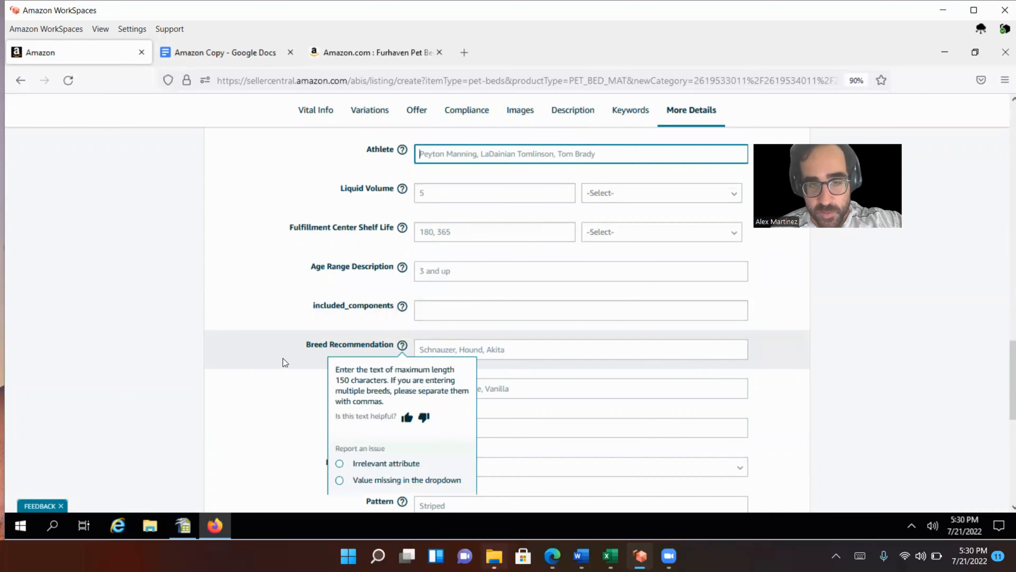
scroll(177, 355, down, 5)
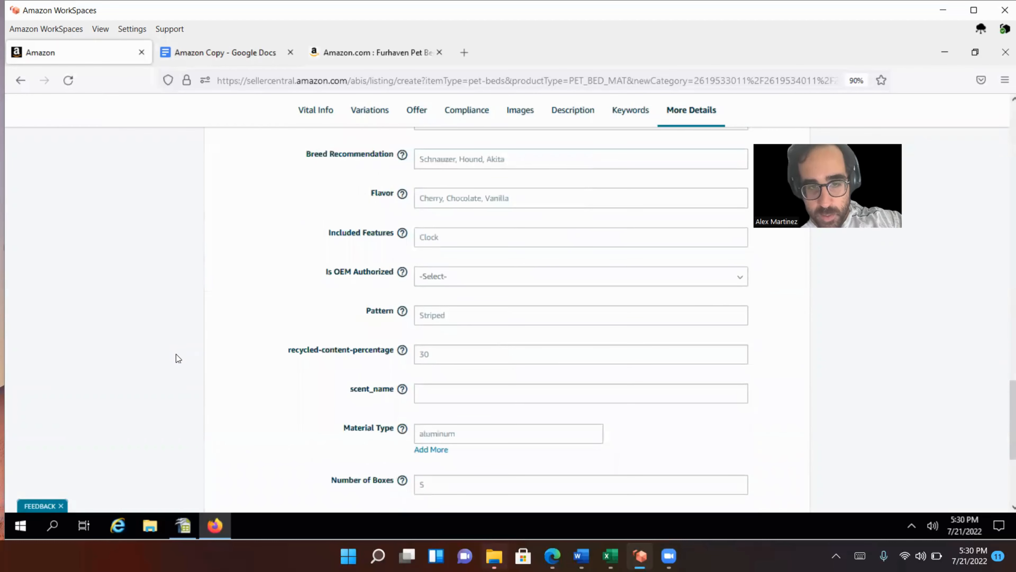
scroll(177, 357, down, 3)
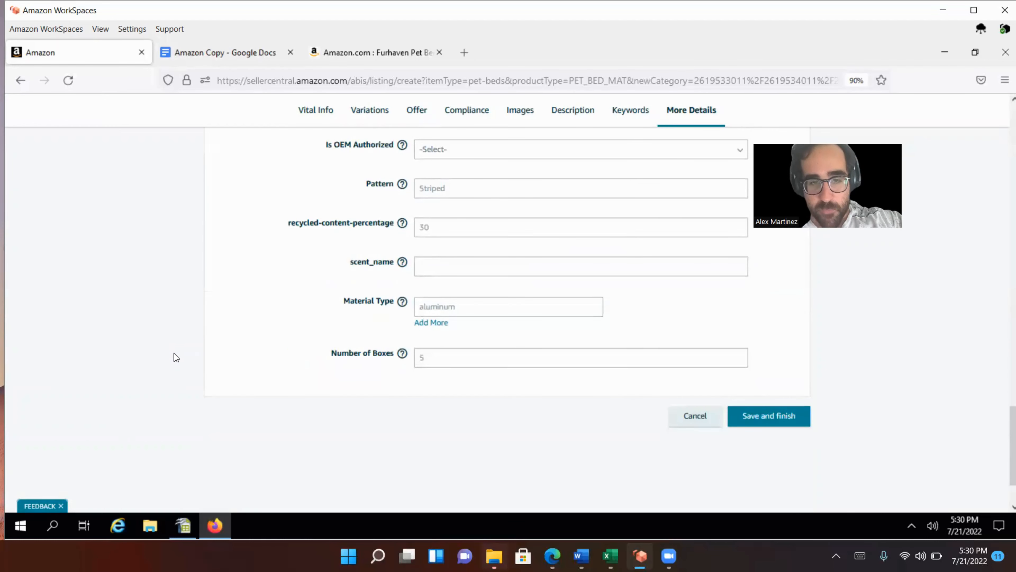
Set the listing's Number of Boxes to 1.
click(422, 357)
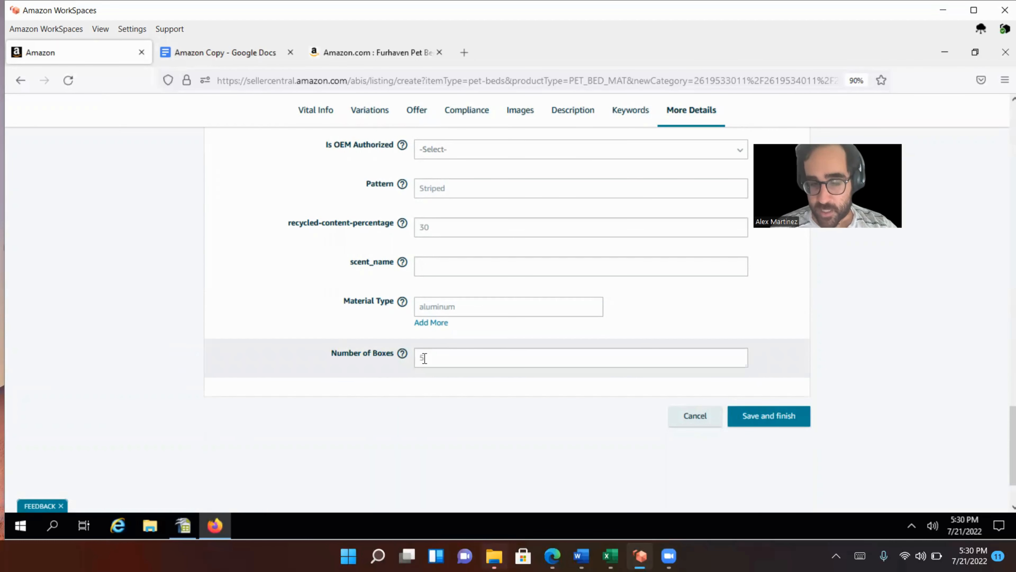
click(424, 357)
text(1)
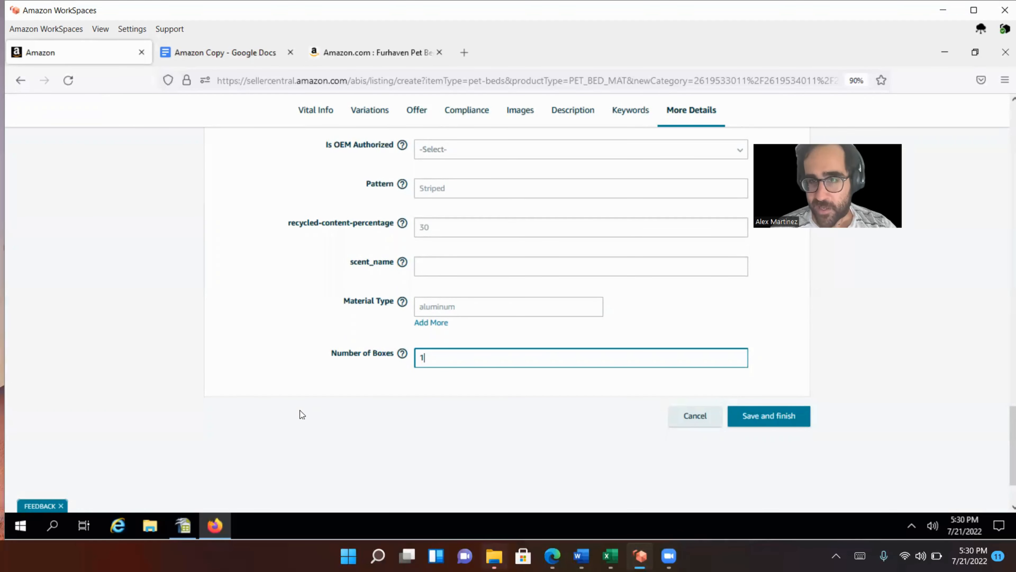
Save and finish the dog bed listing, confirm leaving the page, and continue to the inventory overview.
click(755, 423)
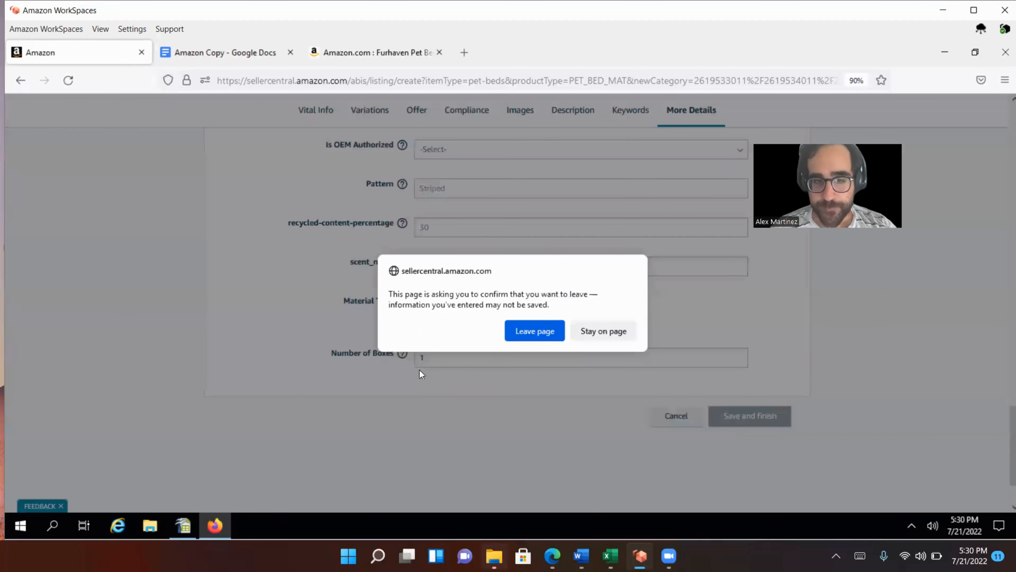
click(536, 335)
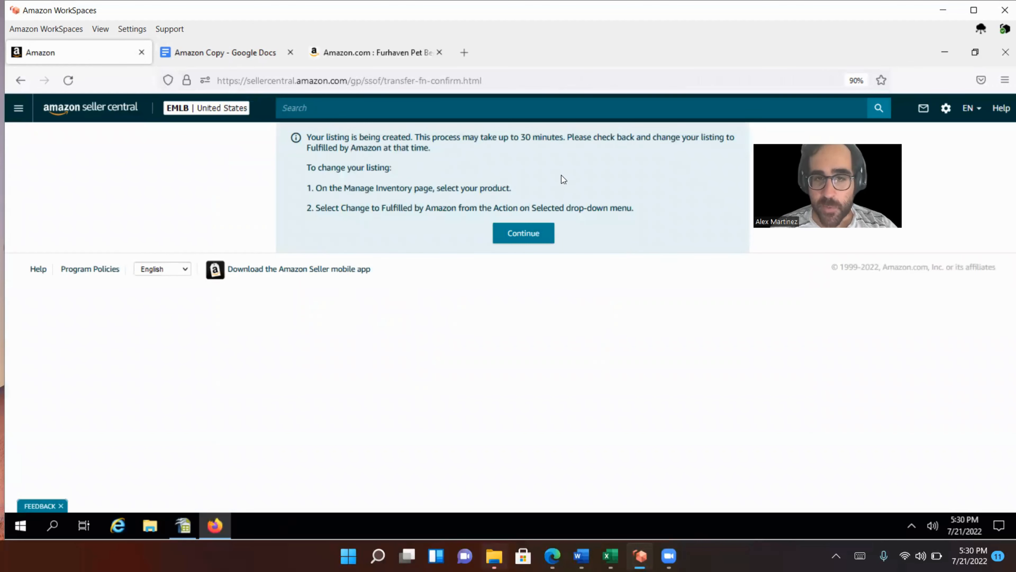
click(513, 236)
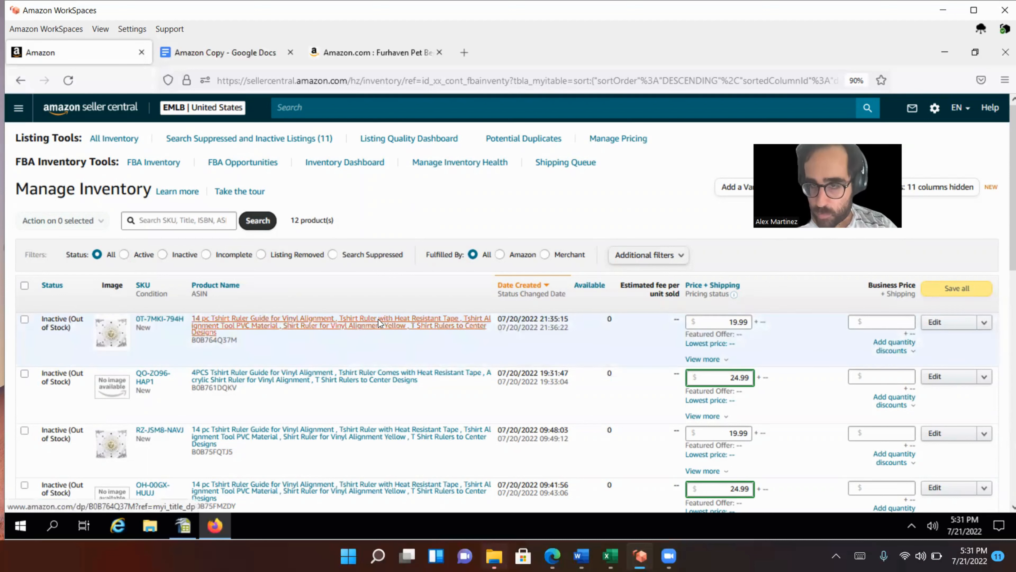
Enter 999999 as the available quantity of the 14 pc Tshirt Ruler listing created on 07/19/2022.
double_click(610, 319)
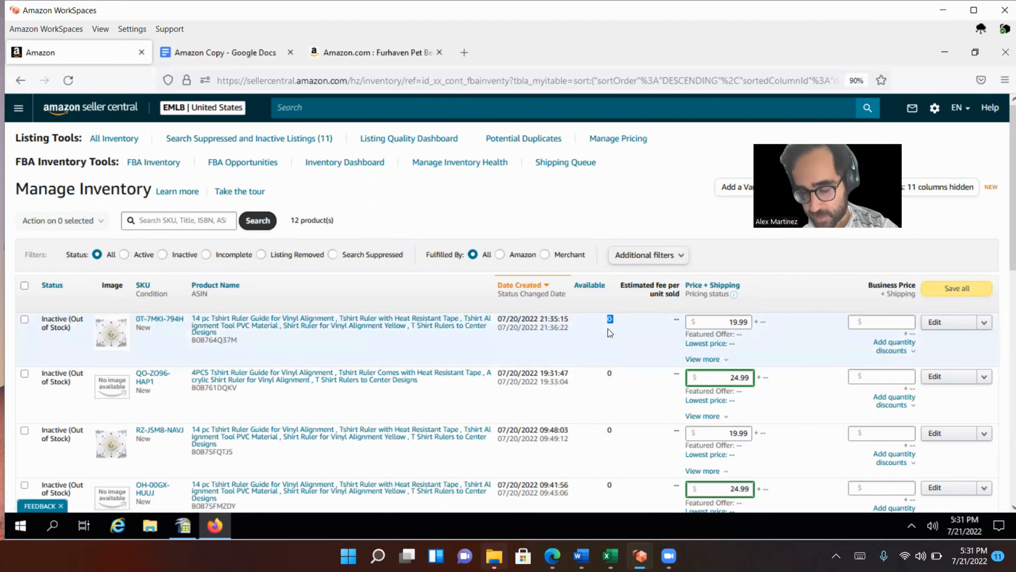
scroll(1010, 243, down, 10)
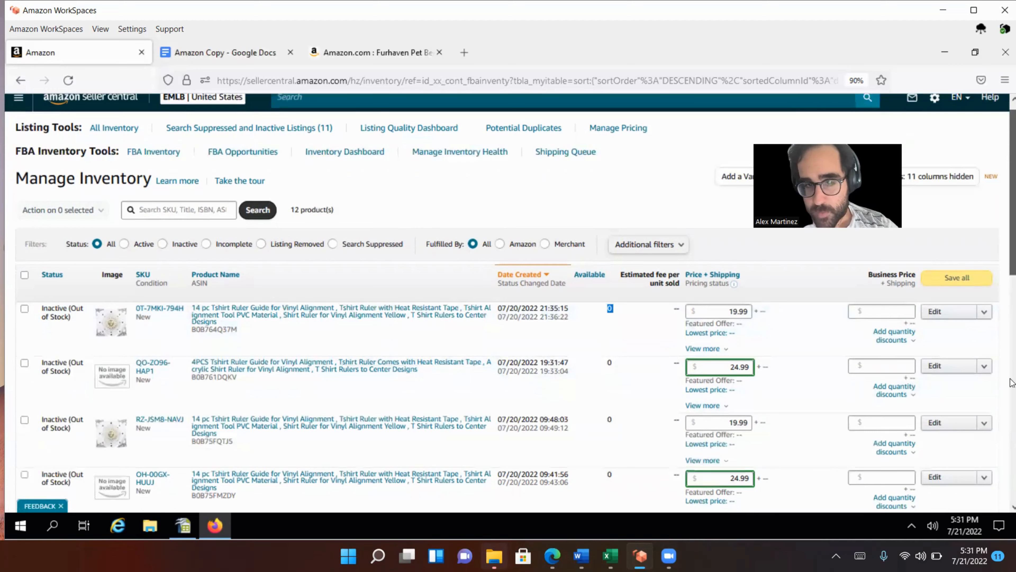
drag(1012, 363, 1012, 286)
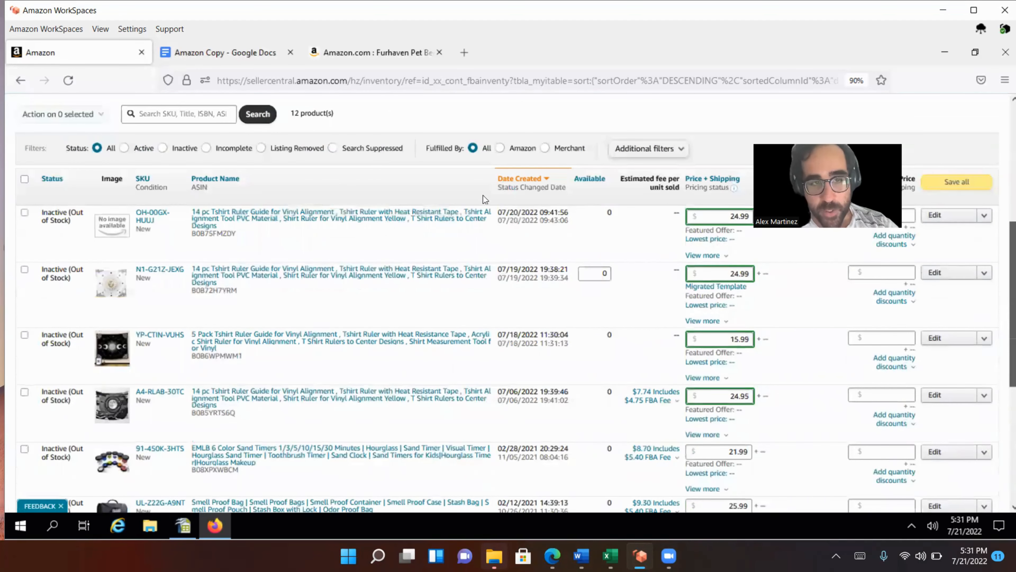
double_click(598, 276)
text(999999)
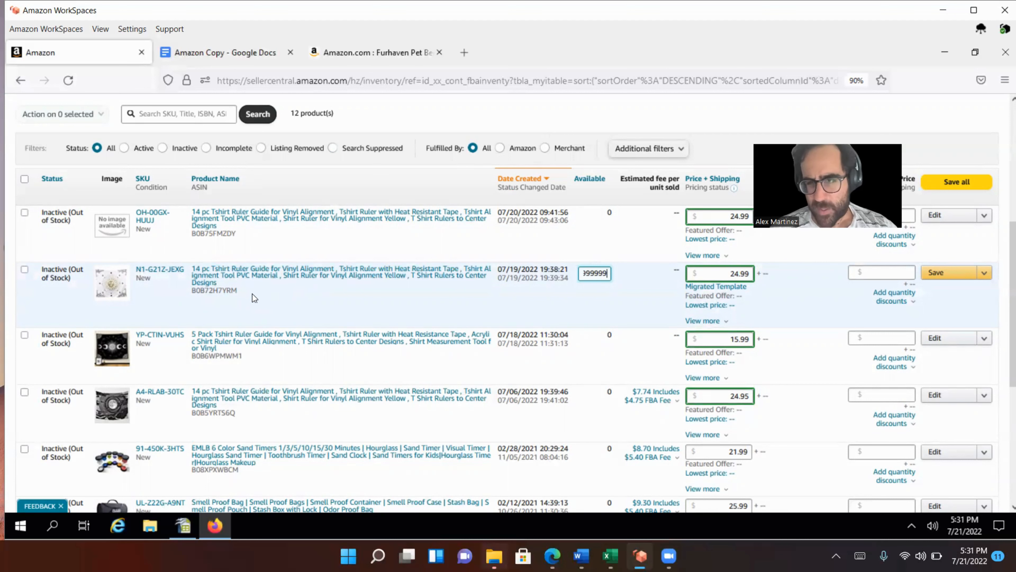
click(799, 311)
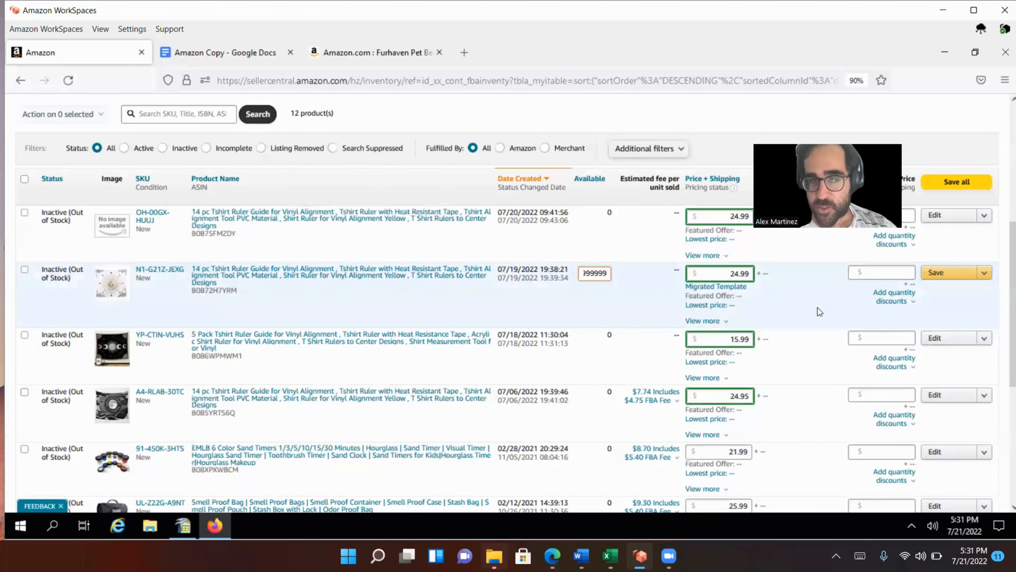
Check the fulfillment change options for the 07/19/2022 ruler listing and the newest ruler listing without choosing any, and inspect the newest one's available quantity.
click(984, 273)
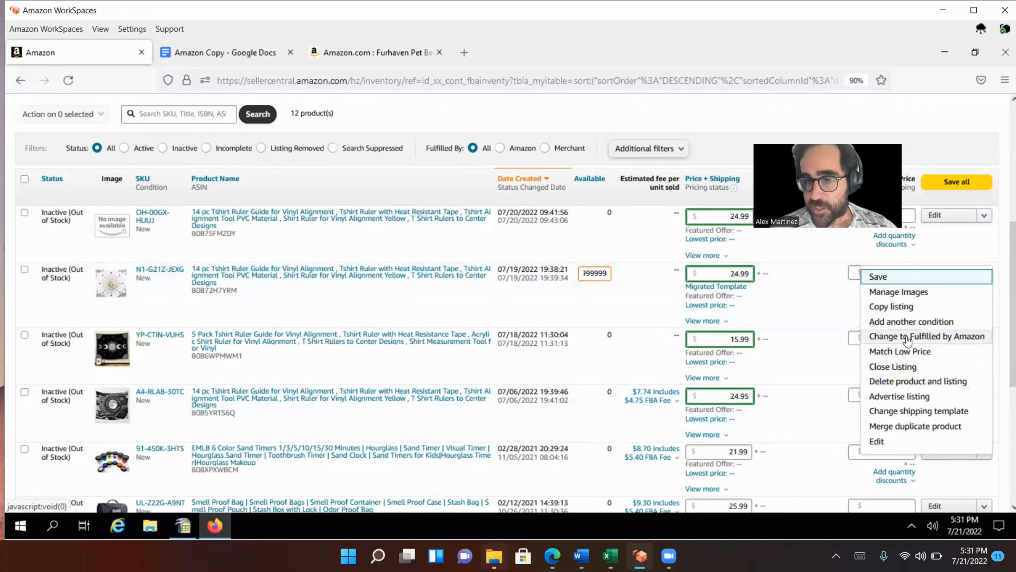
click(805, 320)
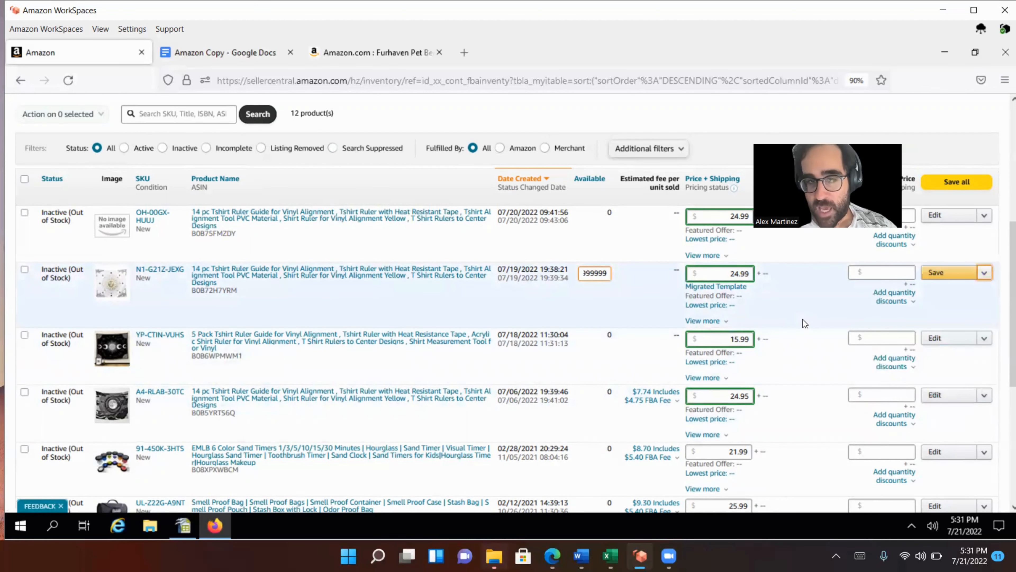
scroll(772, 320, up, 5)
scroll(636, 331, up, 1)
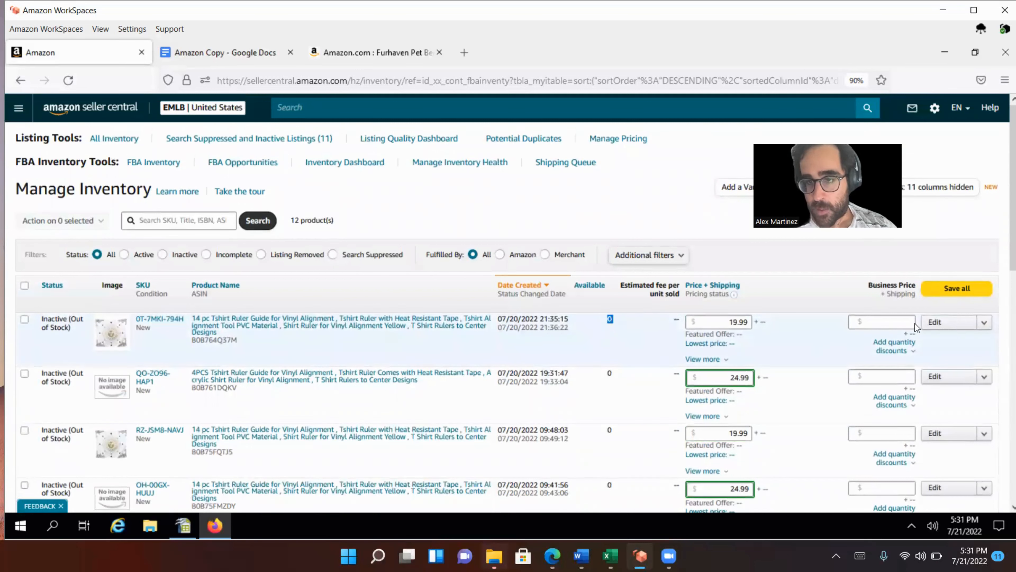
click(984, 322)
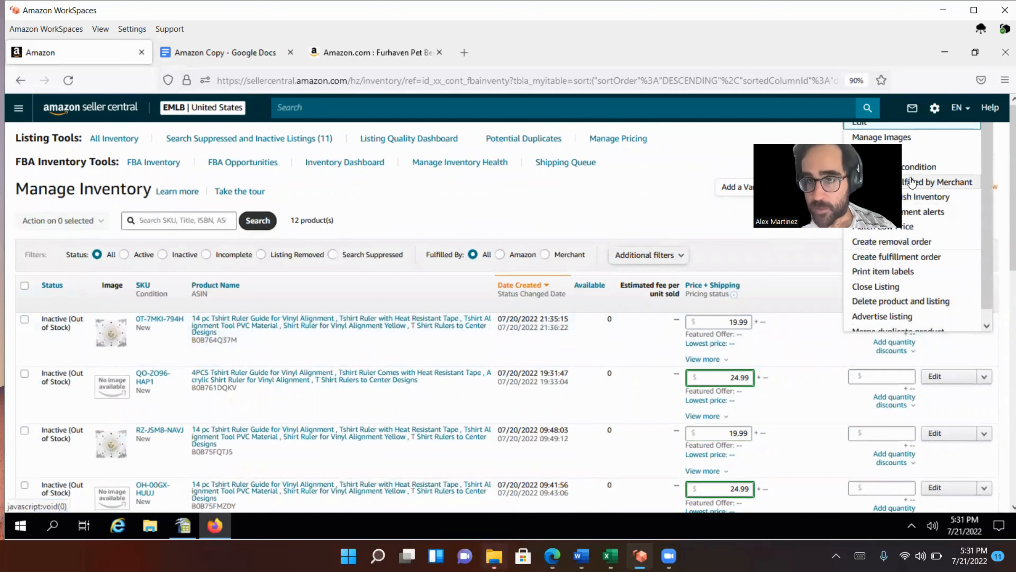
click(805, 246)
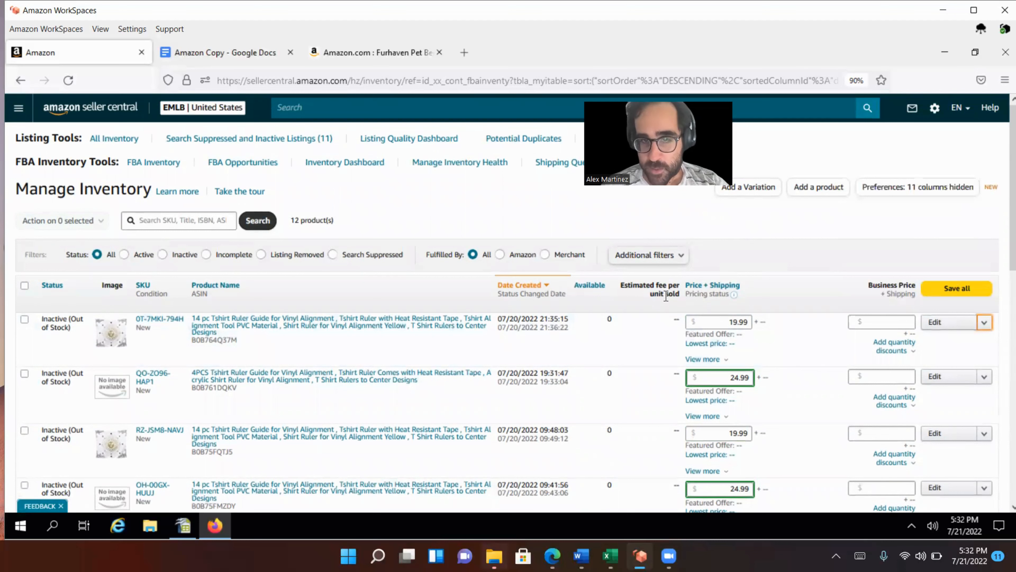
drag(605, 320, 620, 323)
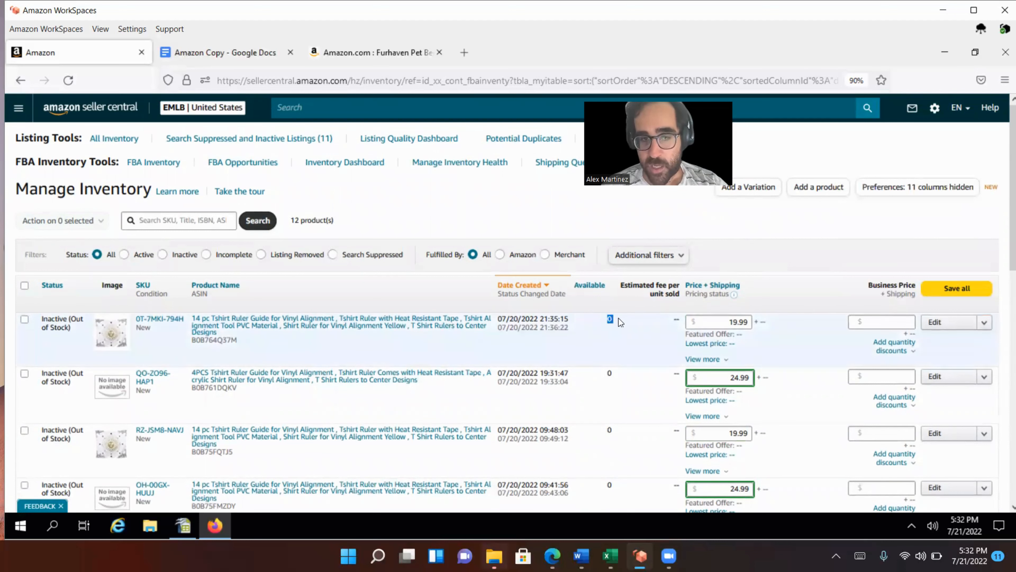